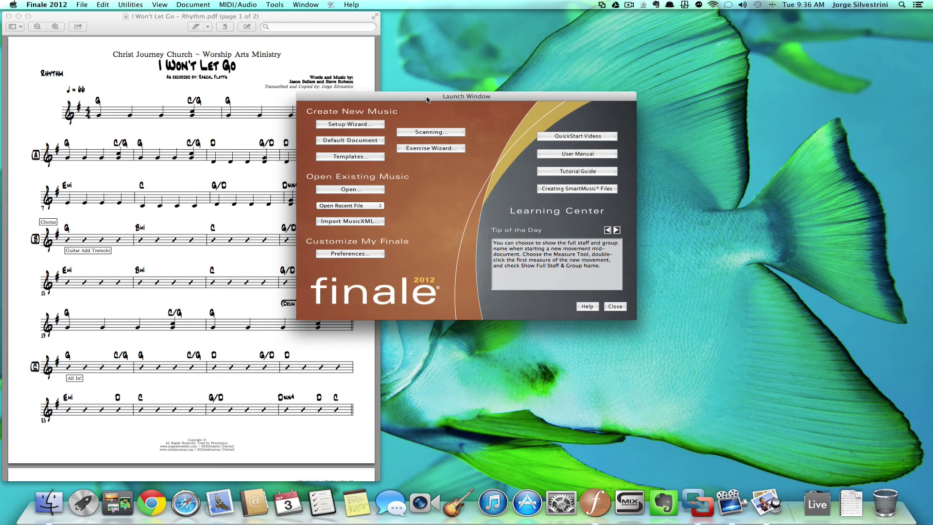
# Open the recent file "I Won't Let Go (Tutorial YouTube).mus" and dismiss the AirPlay password request
pyautogui.click(346, 205)
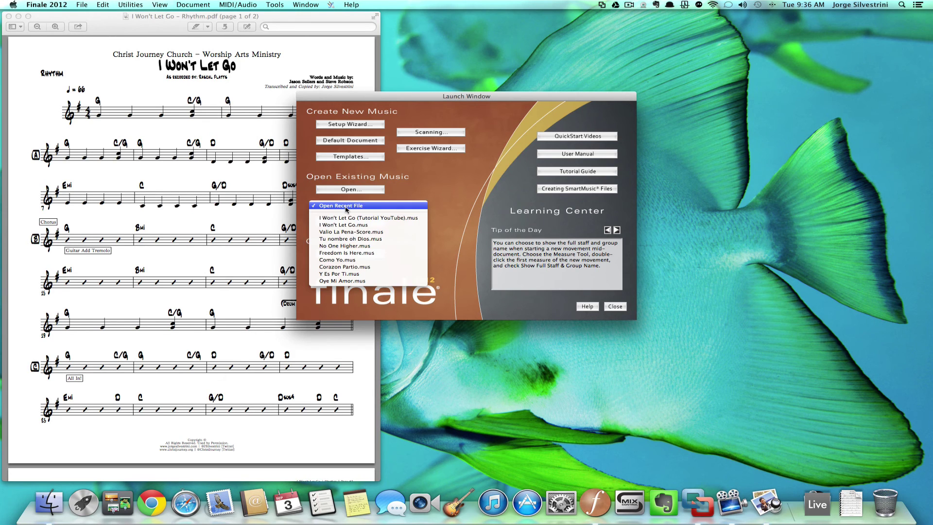
pyautogui.click(345, 218)
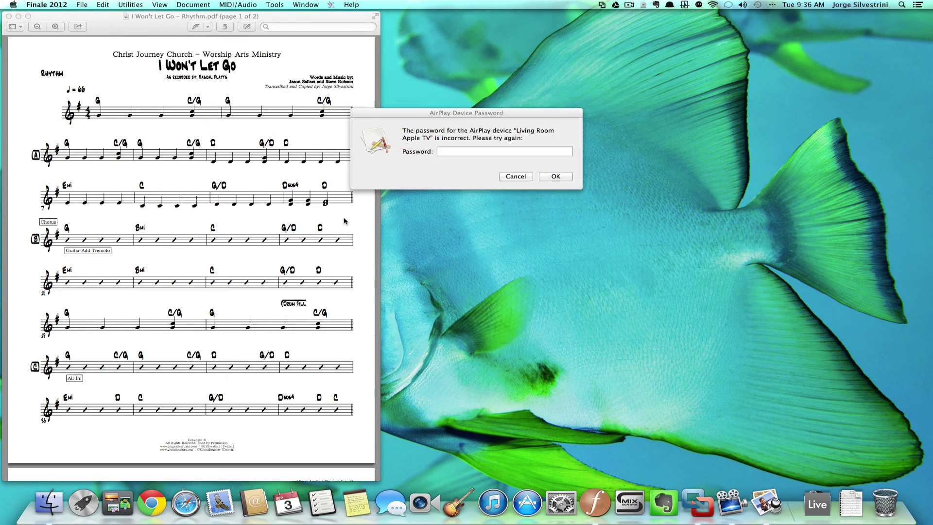
pyautogui.click(518, 178)
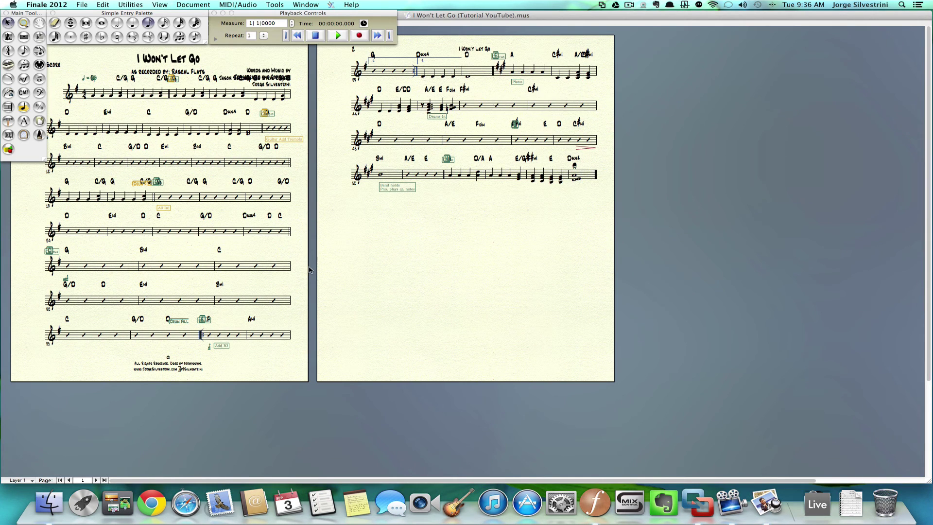
# Switch from the full score to the linked part Part 1
pyautogui.press('super+1')
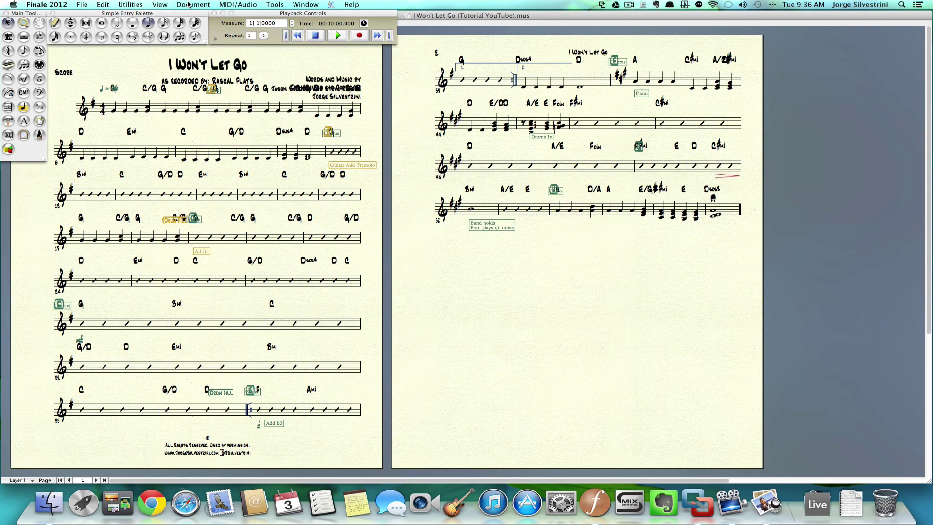
pyautogui.press('super+alt+grave')
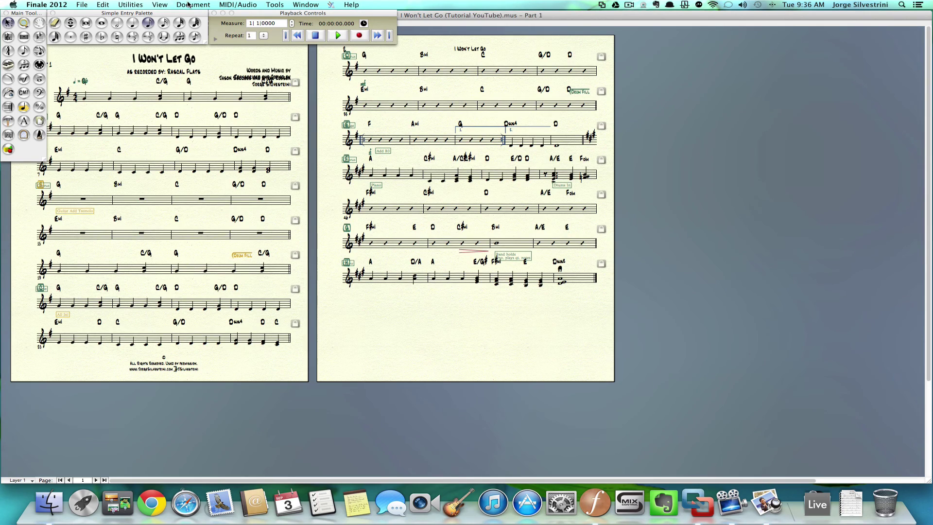
pyautogui.press('super+equal')
pyautogui.press('super+equal')
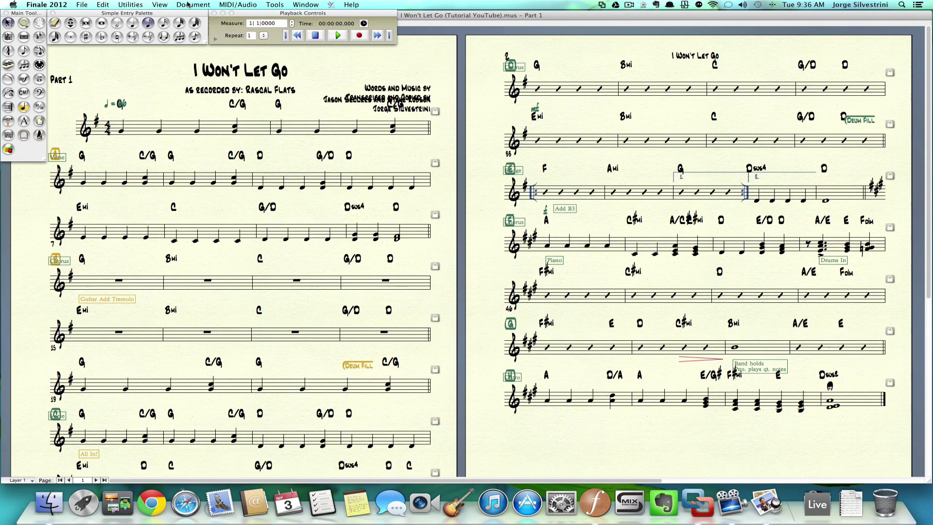
# Switch to the full score for editing and back to Part 1
pyautogui.click(187, 5)
pyautogui.moveTo(185, 25)
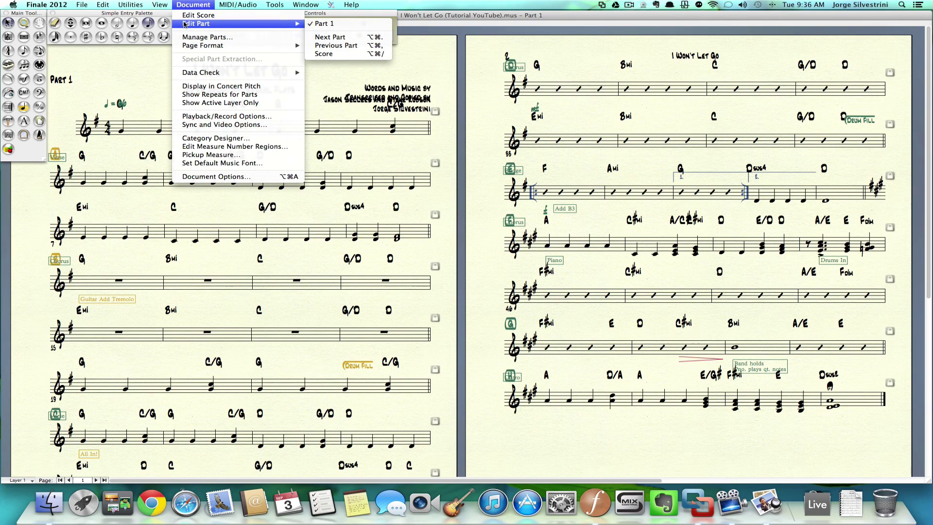
pyautogui.click(187, 15)
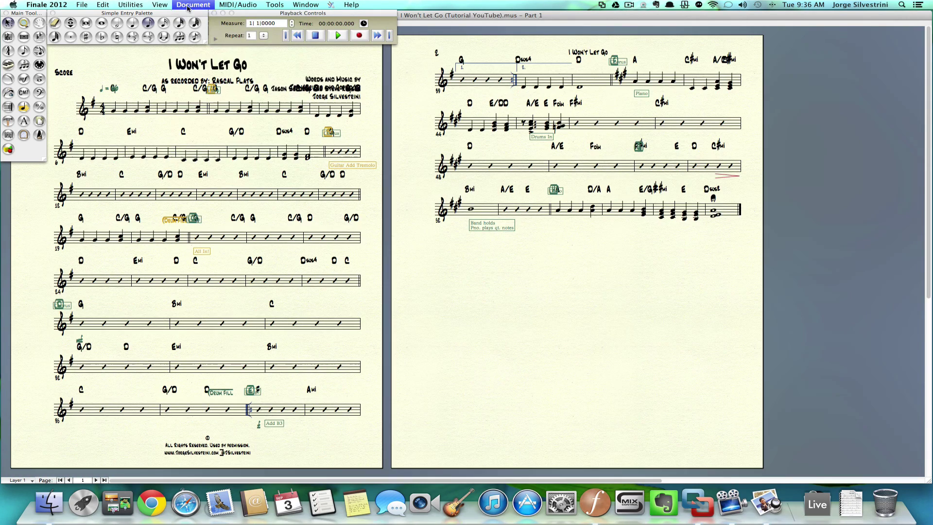
pyautogui.click(187, 5)
pyautogui.moveTo(187, 25)
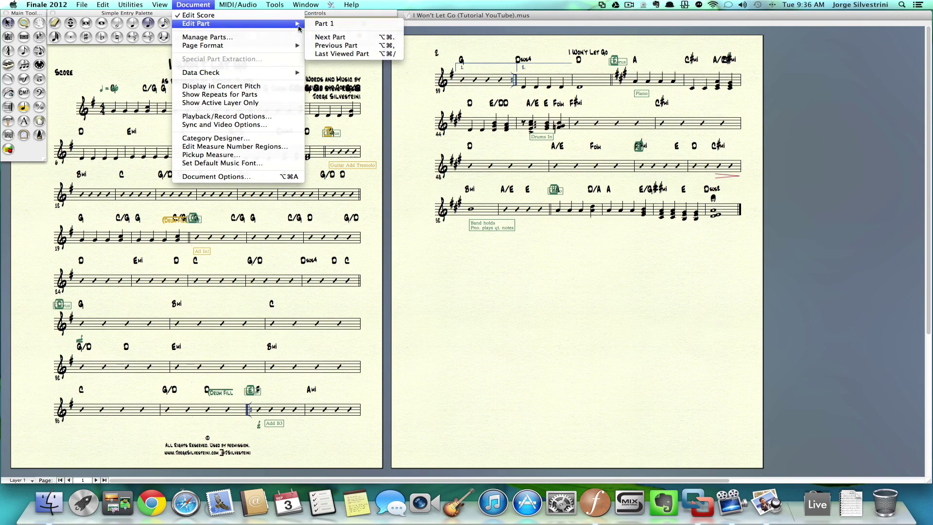
pyautogui.click(322, 24)
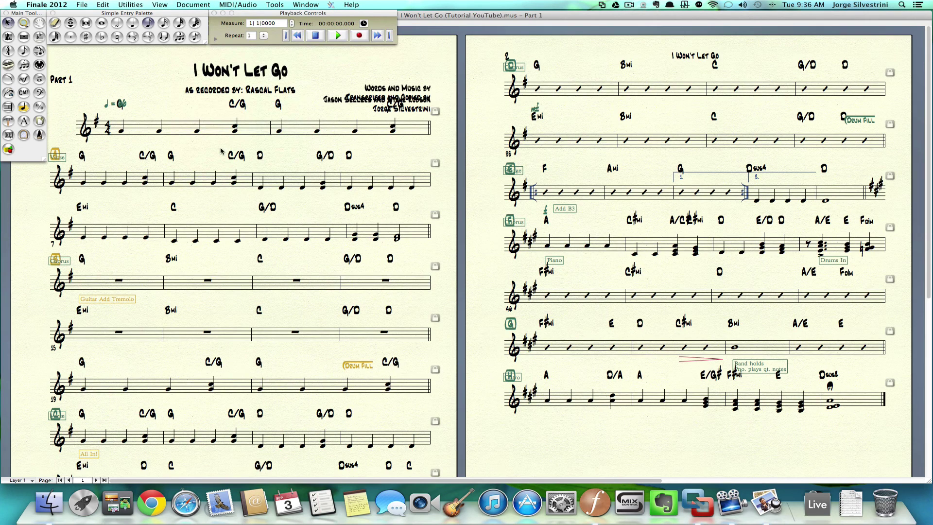
# Change the font of the "as recorded by: Rascal Flats" subtitle under the title to Andale Mono
pyautogui.press('super+equal')
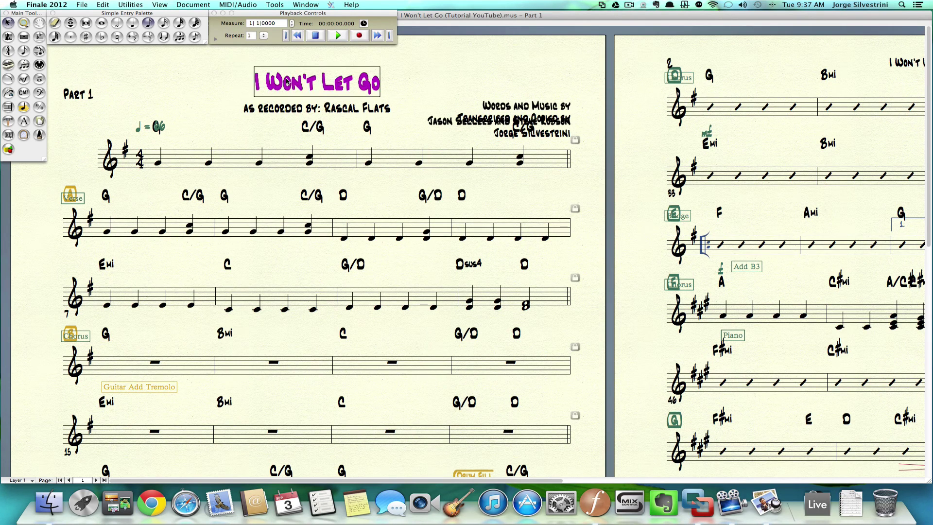
pyautogui.doubleClick(290, 110)
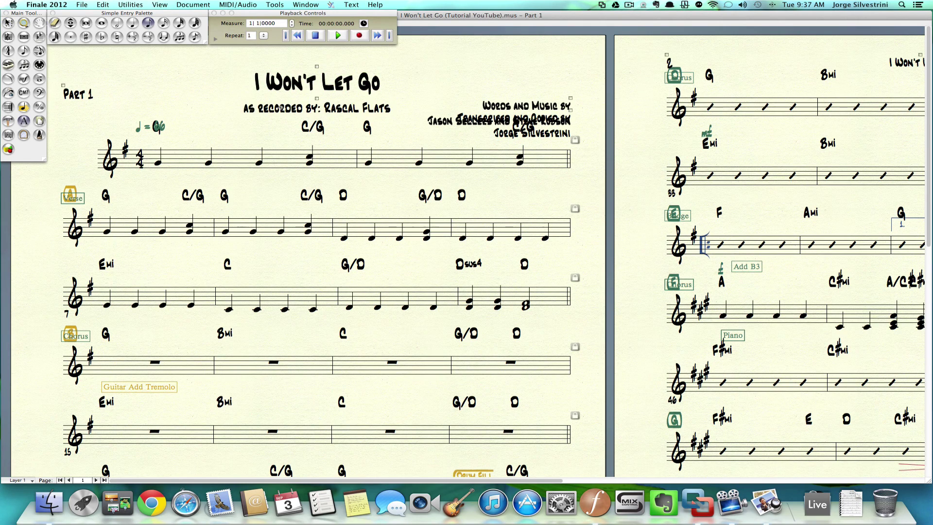
pyautogui.press('Escape')
pyautogui.doubleClick(298, 115)
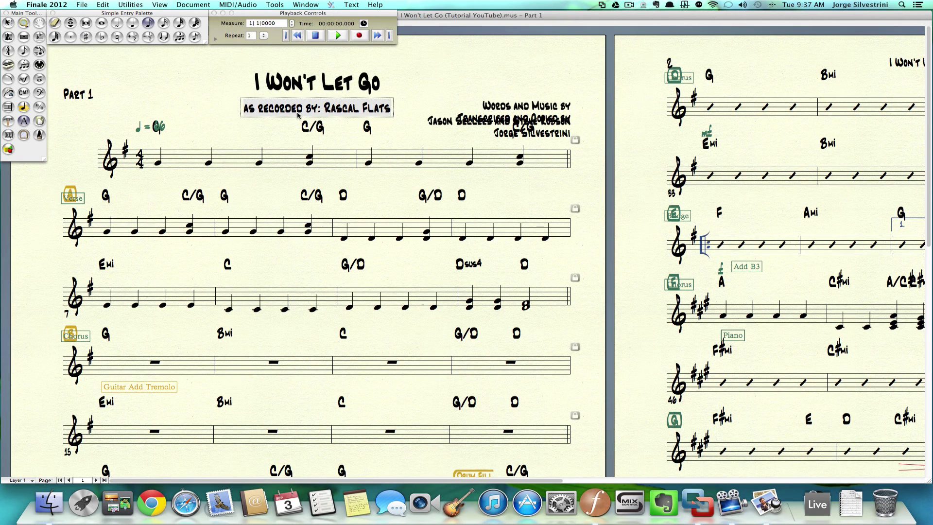
pyautogui.tripleClick(298, 114)
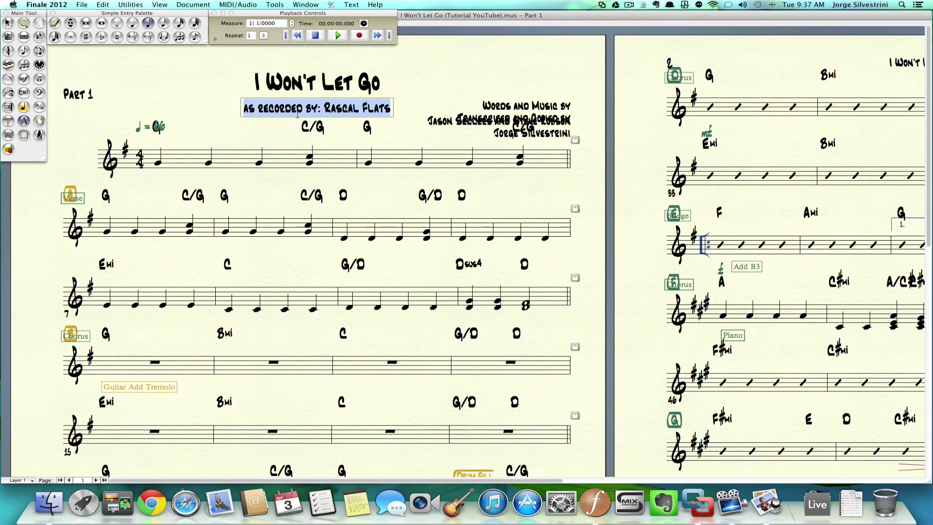
pyautogui.click(354, 6)
pyautogui.moveTo(357, 19)
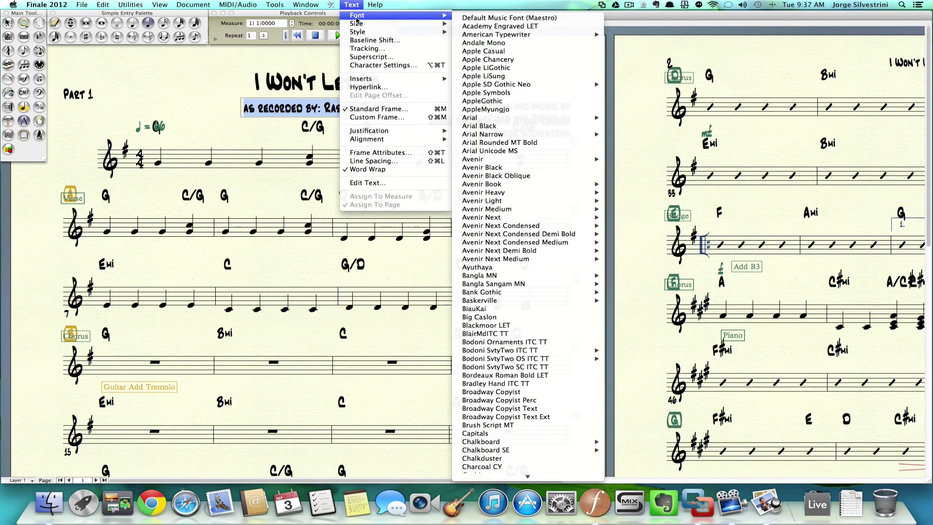
pyautogui.click(478, 44)
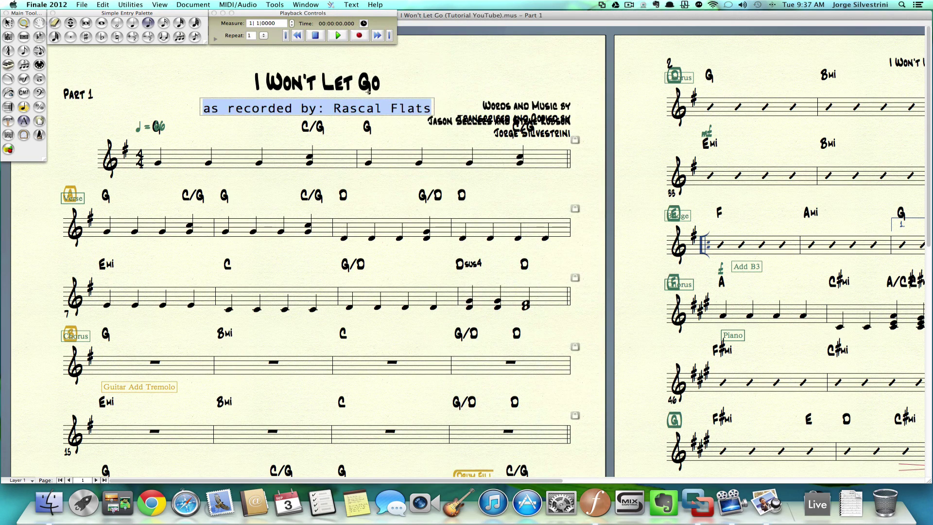
# Set the "as recorded by" subtitle's text size to 8 and update the page layout
pyautogui.click(351, 5)
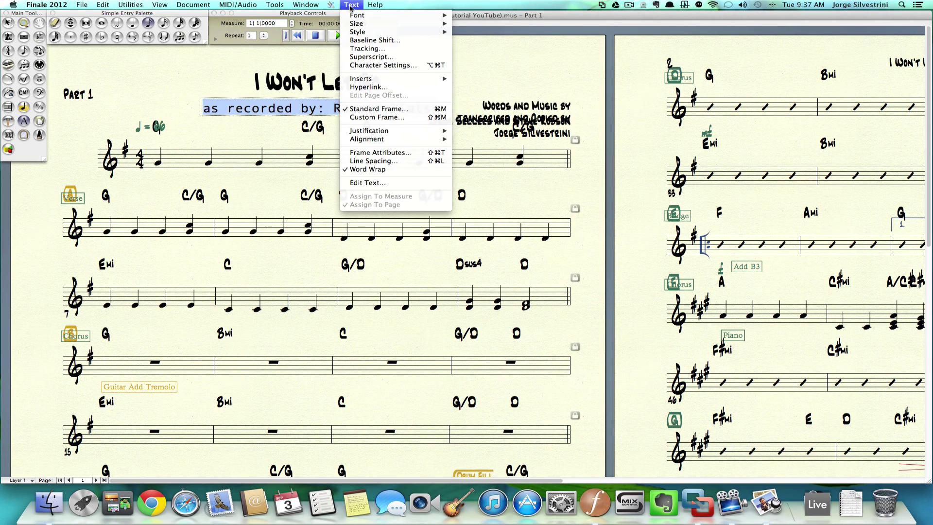
pyautogui.moveTo(354, 24)
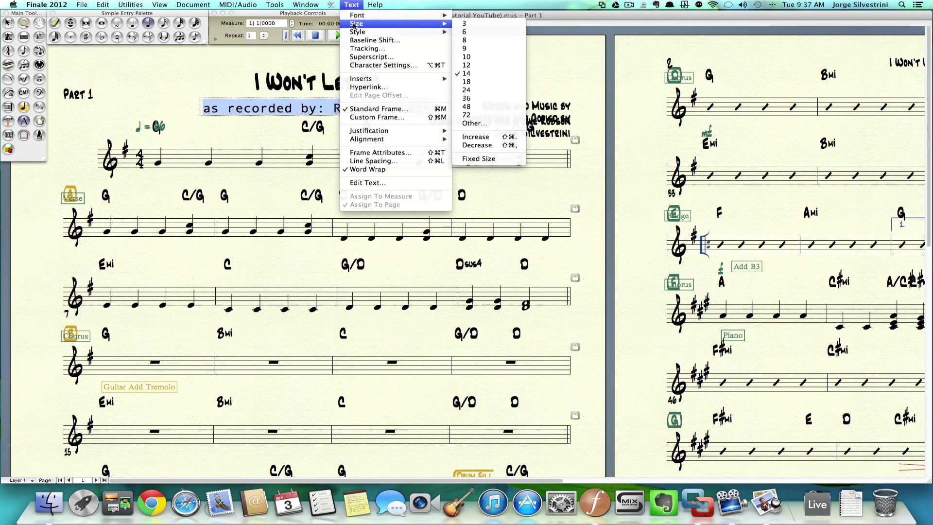
pyautogui.click(462, 42)
pyautogui.press('Escape')
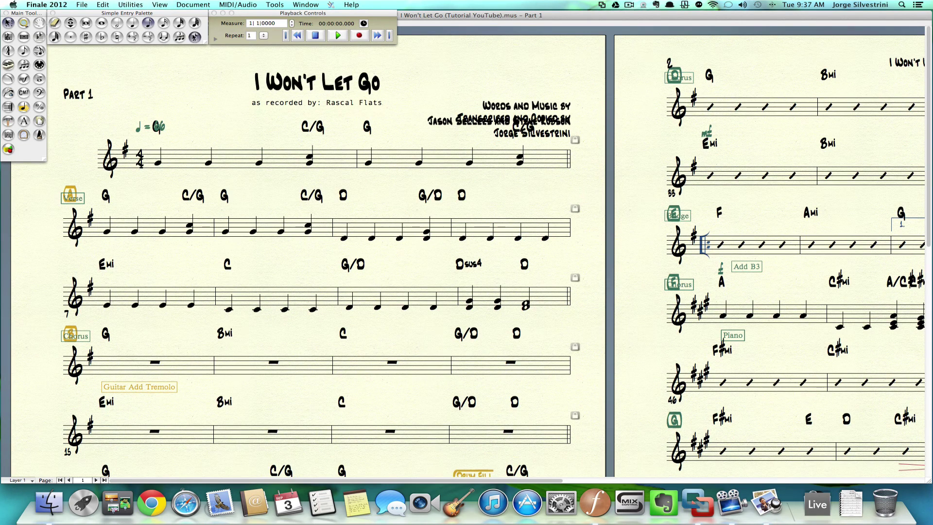
pyautogui.click(134, 5)
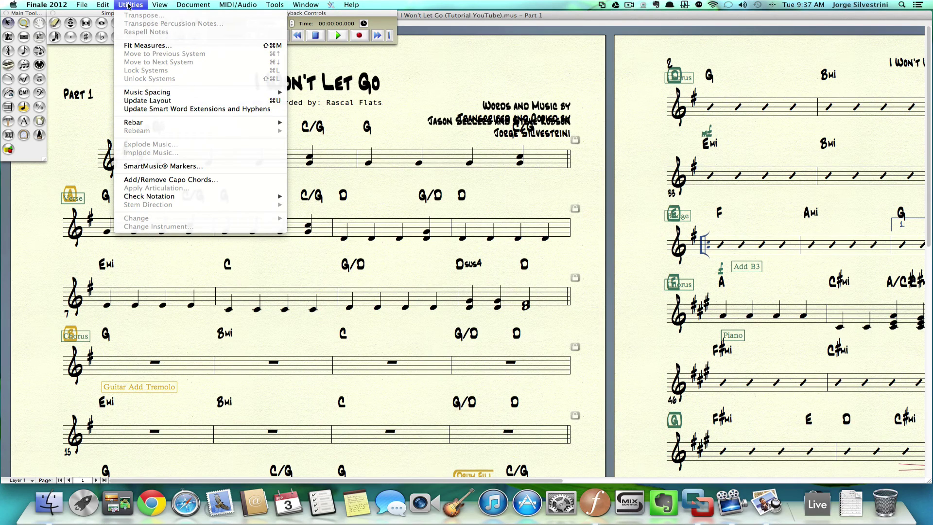
pyautogui.click(132, 102)
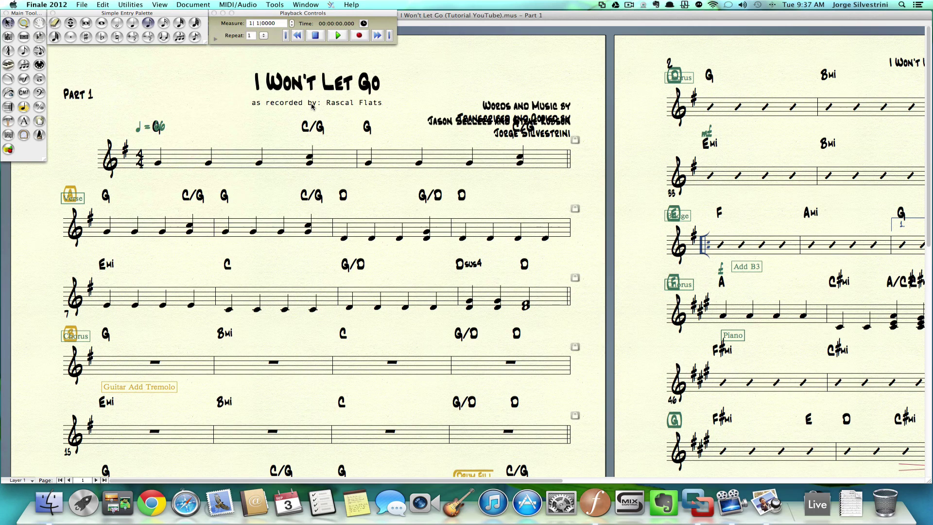
# Nudge the "as recorded by" subtitle upward in four small increments, closer to the song title
pyautogui.click(311, 106)
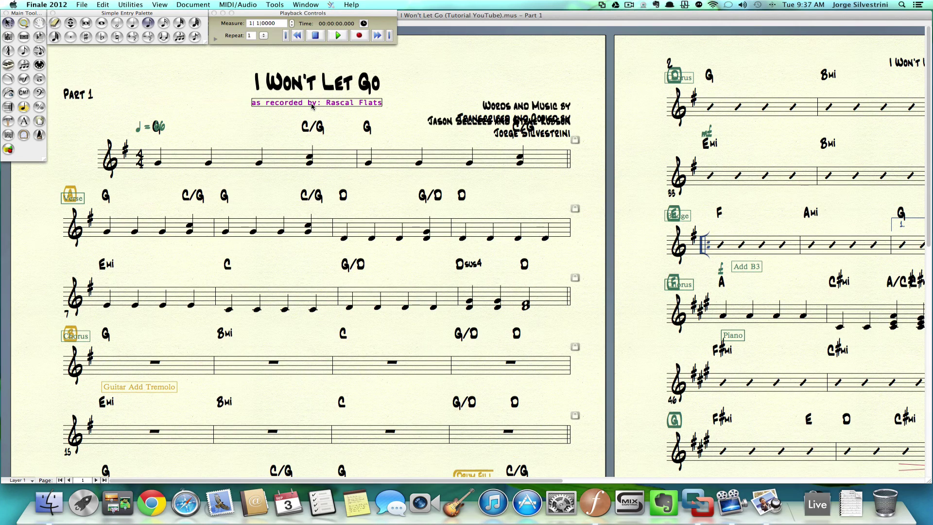
pyautogui.press('Up')
pyautogui.press('Up')
pyautogui.press('Up')
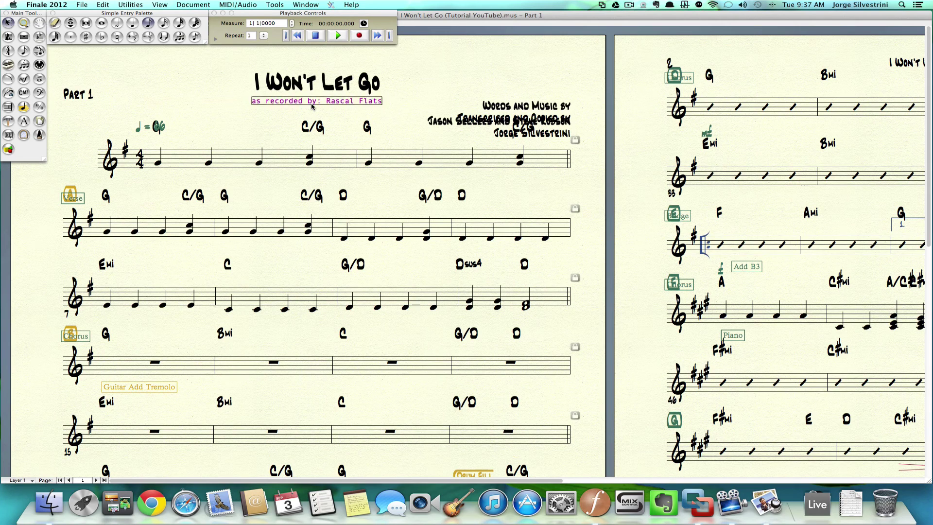
pyautogui.press('Up')
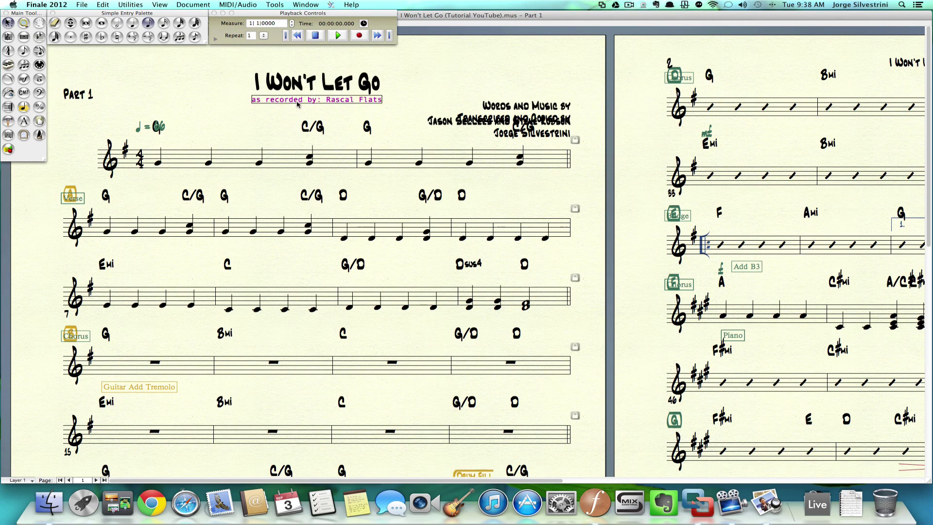
# Reduce the "as recorded by" subtitle's text size to 6
pyautogui.click(351, 5)
pyautogui.moveTo(352, 16)
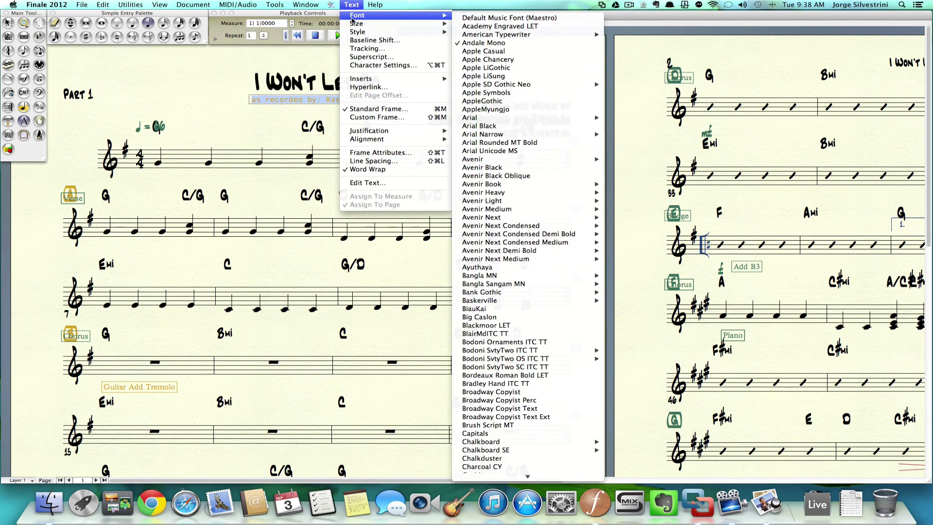
pyautogui.click(481, 31)
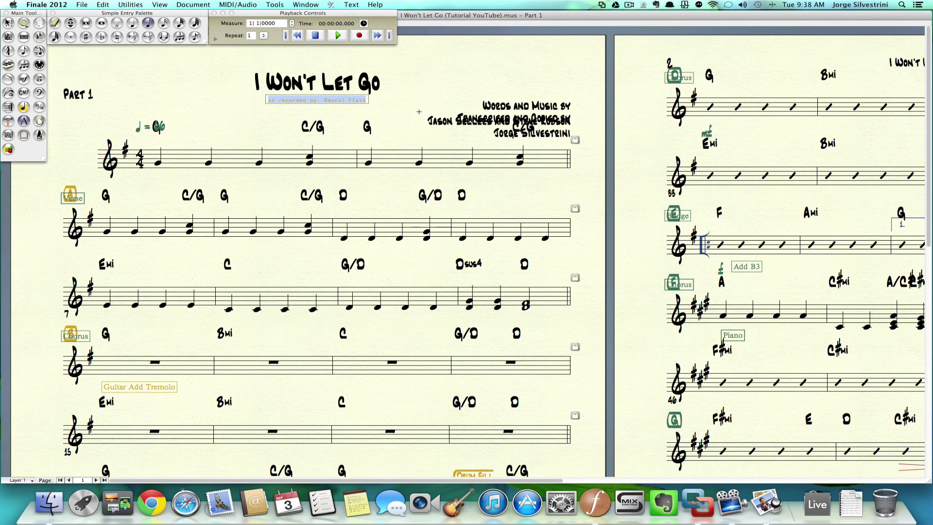
pyautogui.click(307, 128)
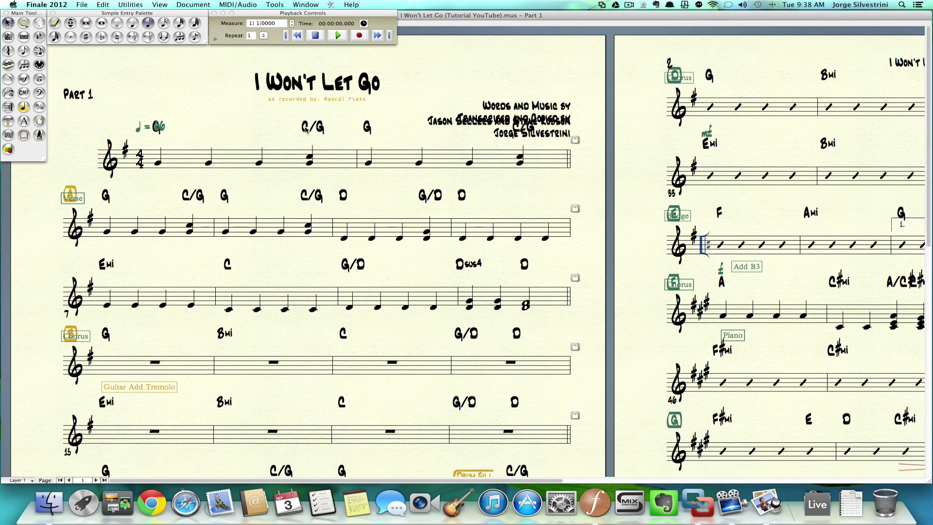
# Nudge the reduced subtitle three more increments upward toward the title and deselect it
pyautogui.click(304, 100)
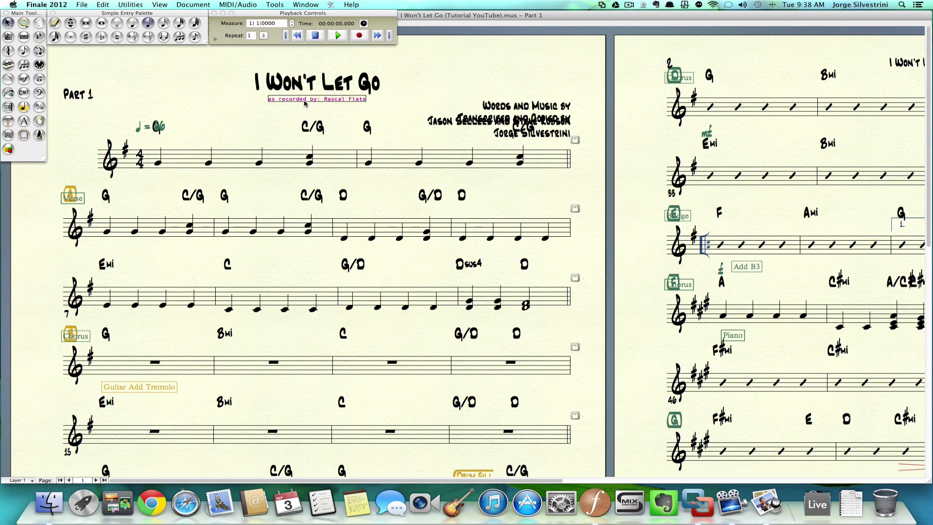
pyautogui.press('Up')
pyautogui.press('Up')
pyautogui.press('Up')
pyautogui.click(378, 108)
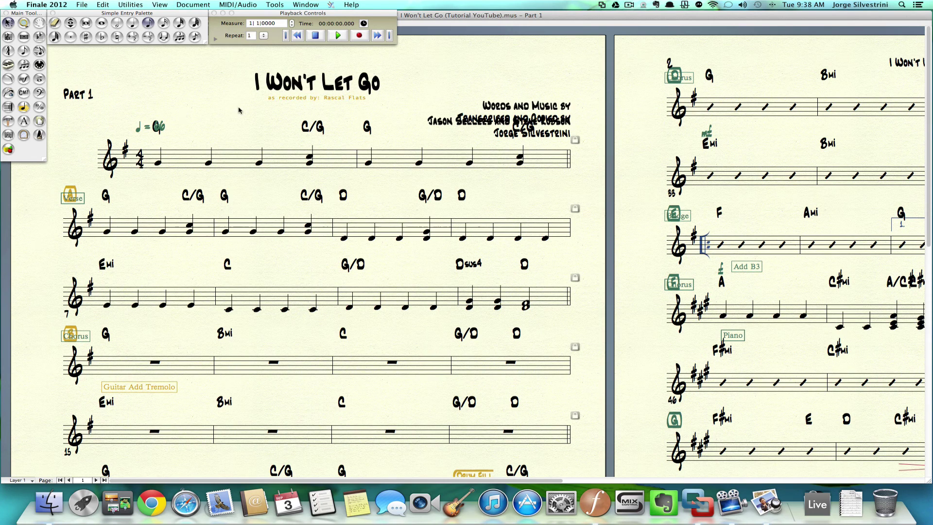
# Add a text block reading "Christ Journey Church - Worship Arts Ministry" near the song title with the Text tool
pyautogui.click(23, 121)
pyautogui.click(27, 121)
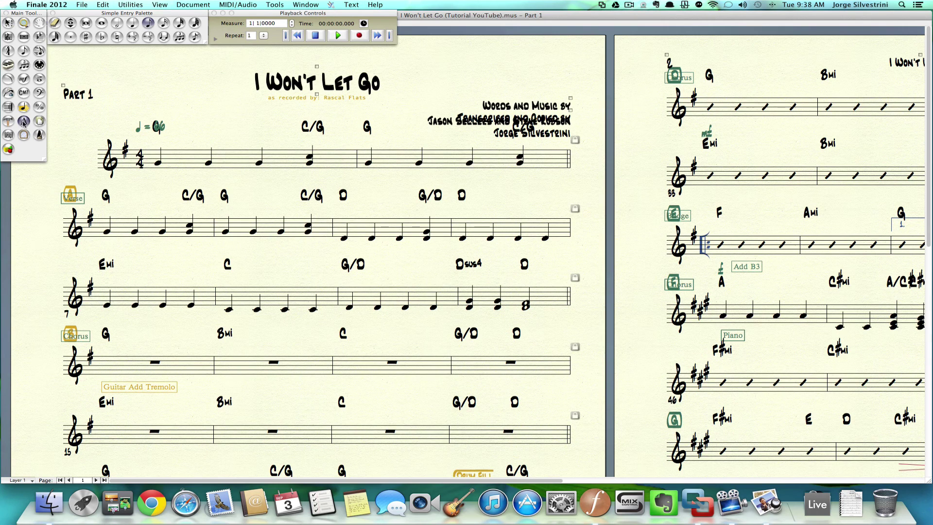
pyautogui.click(166, 83)
pyautogui.write('Christ Journey')
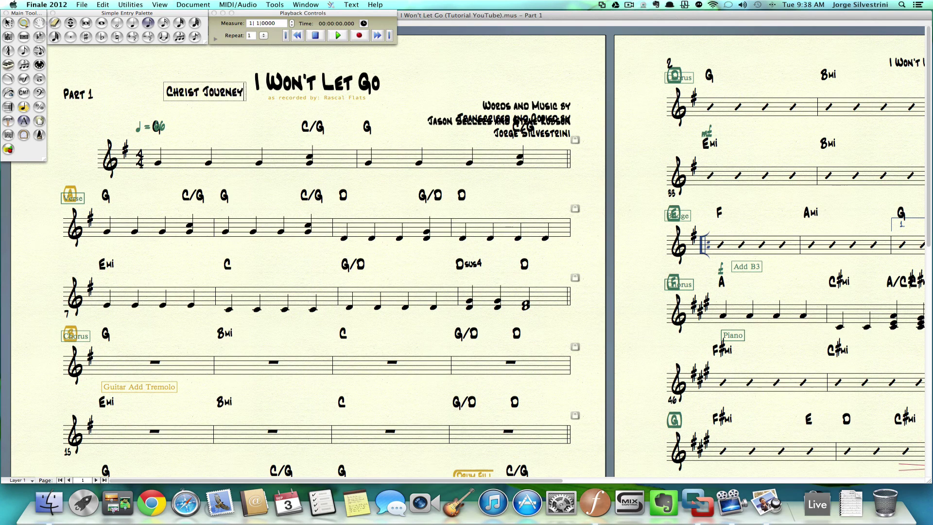
pyautogui.write(' Church - Wors')
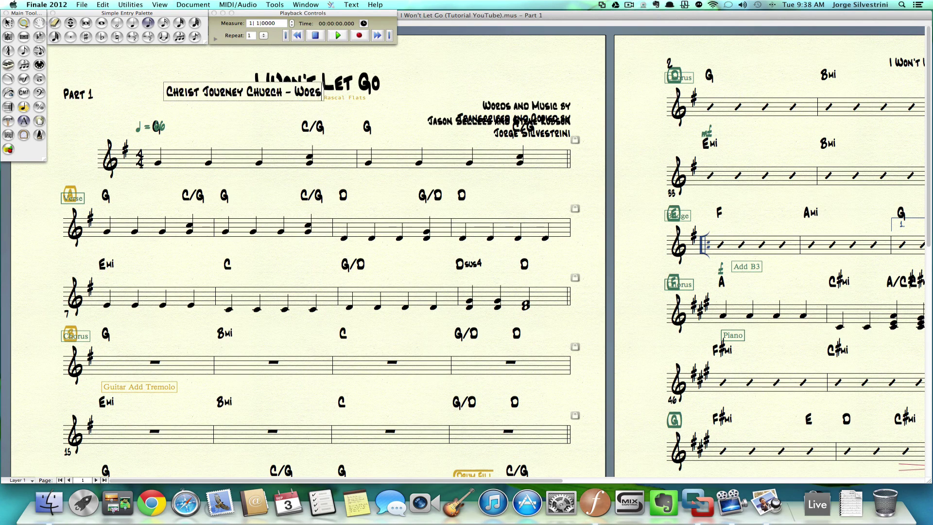
pyautogui.write('hip Arts Ministry')
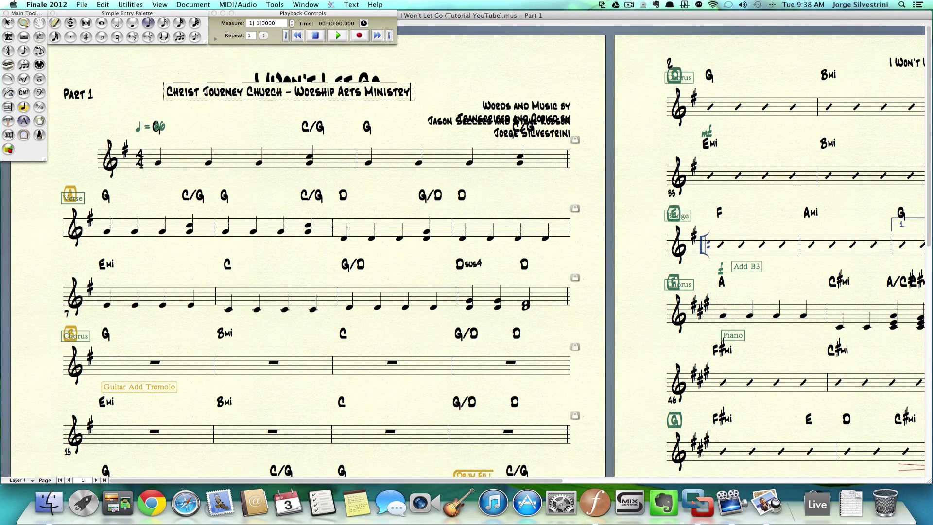
# Change the font of the church name heading to Academy Engraved LET and finish editing the text
pyautogui.press('super+a')
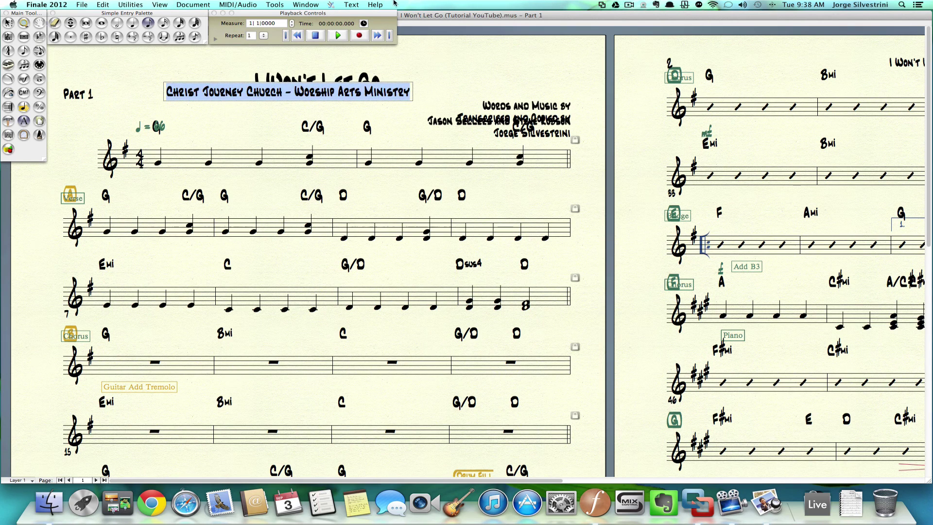
pyautogui.click(349, 4)
pyautogui.moveTo(353, 22)
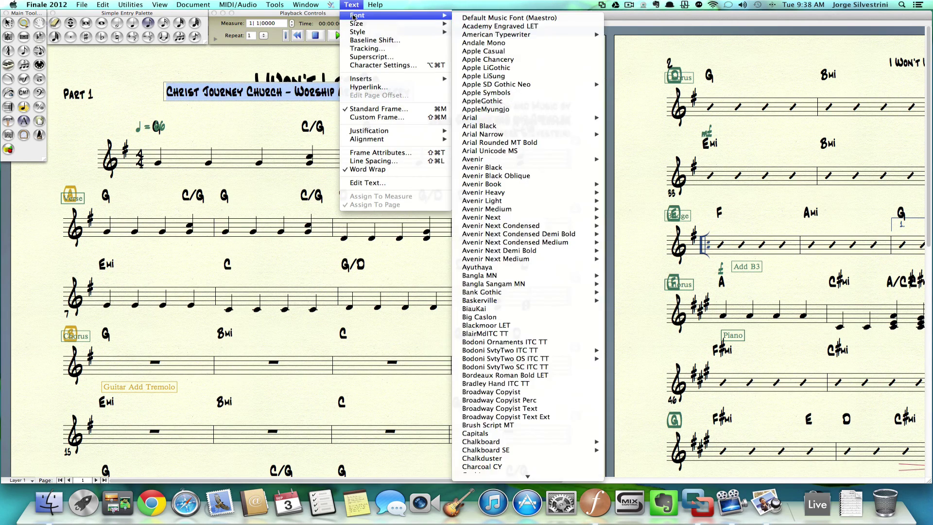
pyautogui.click(483, 27)
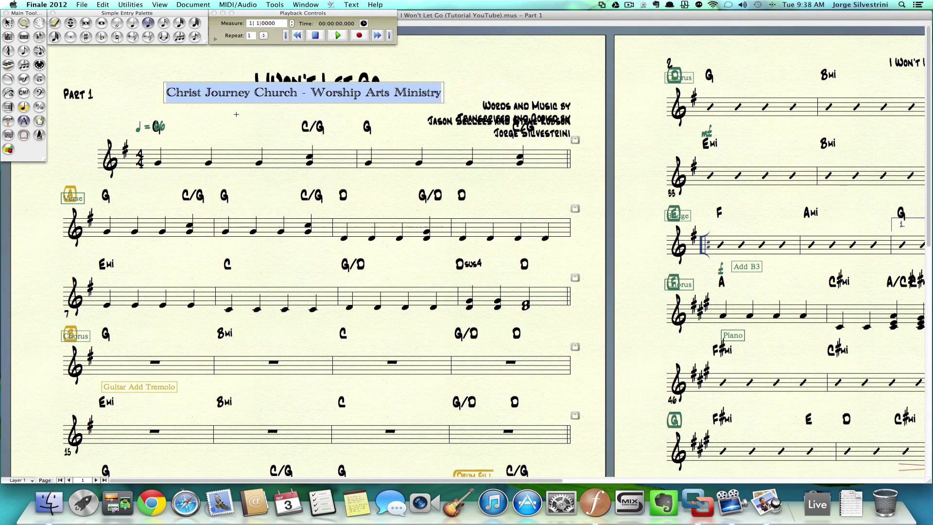
pyautogui.click(236, 114)
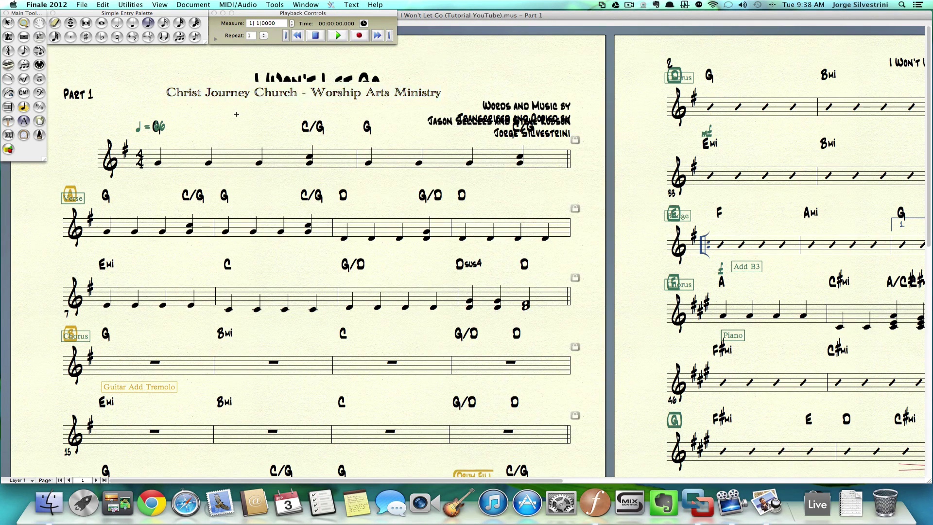
# Set the church name heading's horizontal frame alignment to Center, with a horizontal offset of 0
pyautogui.click(256, 97)
pyautogui.rightClick(256, 96)
pyautogui.click(214, 96)
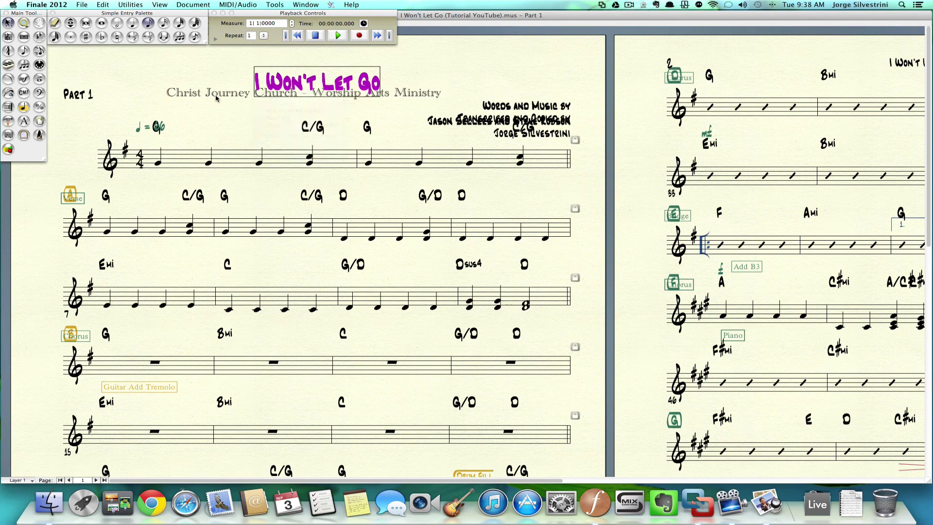
pyautogui.click(214, 96)
pyautogui.rightClick(214, 96)
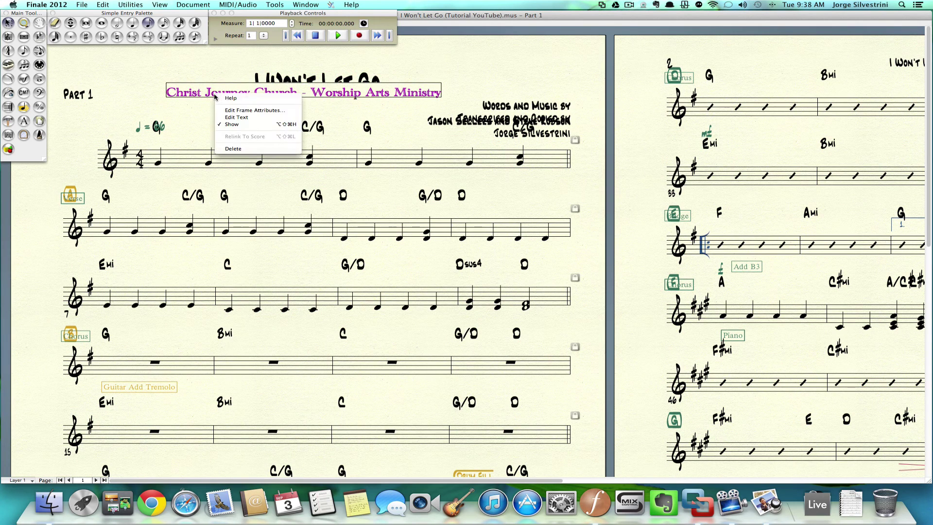
pyautogui.click(233, 111)
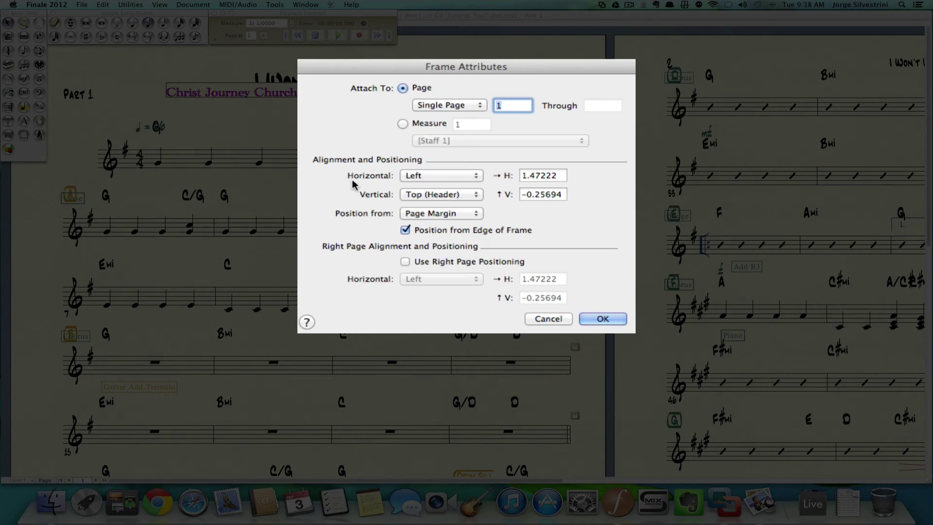
pyautogui.click(426, 176)
pyautogui.click(439, 192)
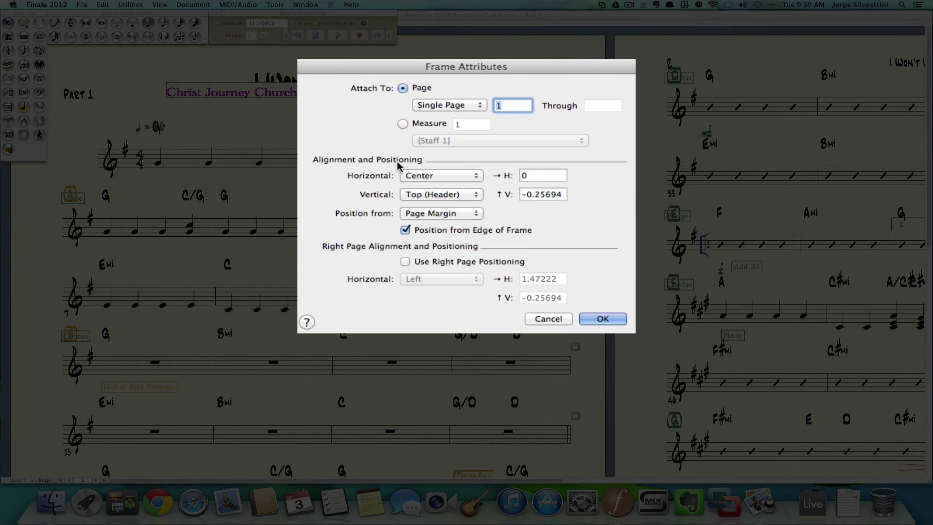
pyautogui.click(596, 322)
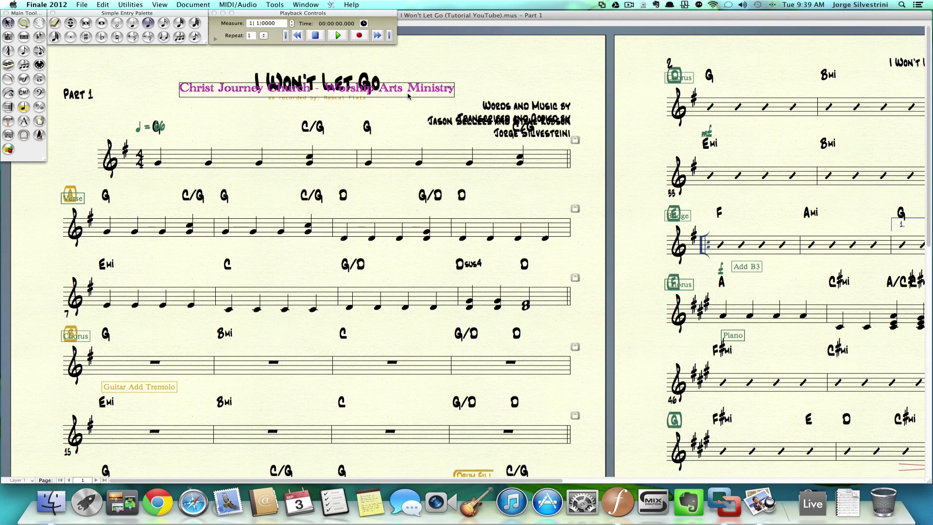
# Nudge the church name heading upward until it sits clear above the song title, and deselect it
pyautogui.press('Up')
pyautogui.press('Up')
pyautogui.press('Up')
pyautogui.press('Up')
pyautogui.press('Up')
pyautogui.press('Up')
pyautogui.press('Up')
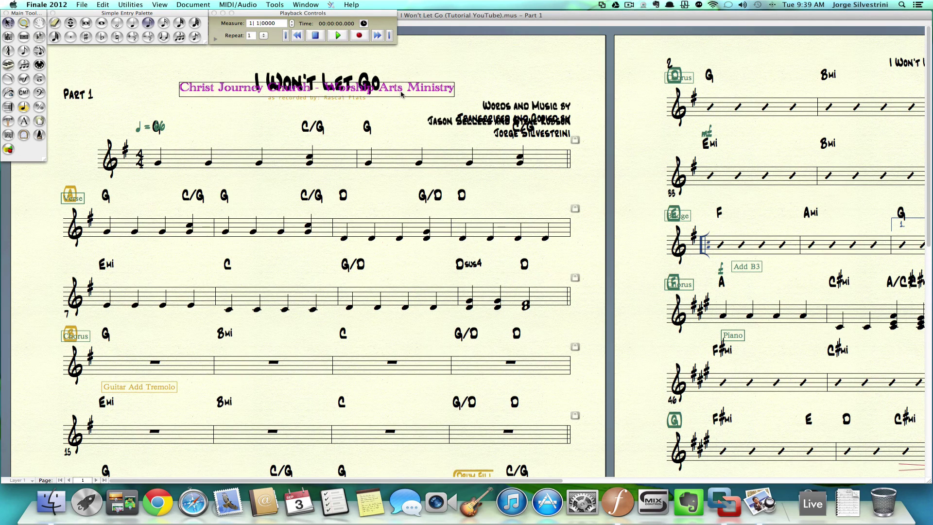
pyautogui.press('Up')
pyautogui.press('Up')
pyautogui.press('Up')
pyautogui.press('Up')
pyautogui.press('Up')
pyautogui.press('Up')
pyautogui.press('Up')
pyautogui.press('Up')
pyautogui.press('Up')
pyautogui.press('Up')
pyautogui.press('Up')
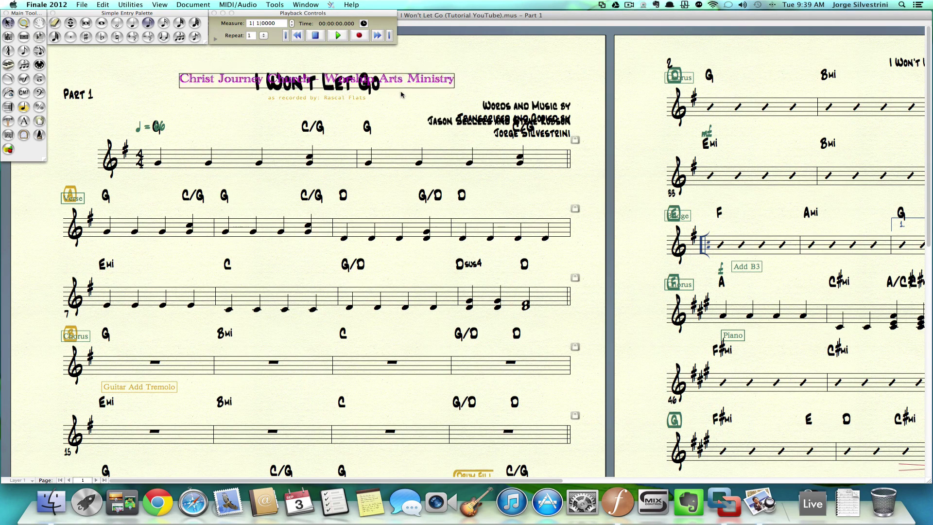
pyautogui.press('Up')
pyautogui.press('Up')
pyautogui.press('Up')
pyautogui.press('Up')
pyautogui.press('Up')
pyautogui.press('Up')
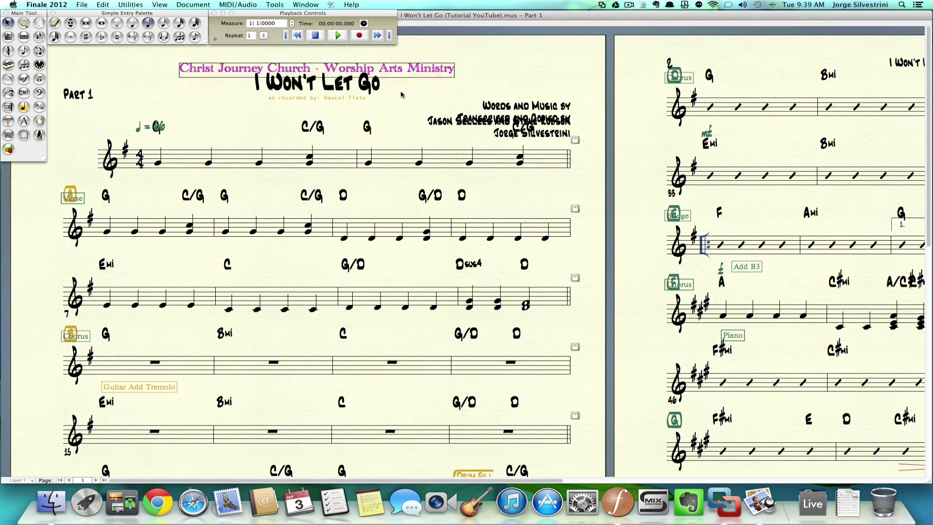
pyautogui.press('Escape')
pyautogui.press('Up')
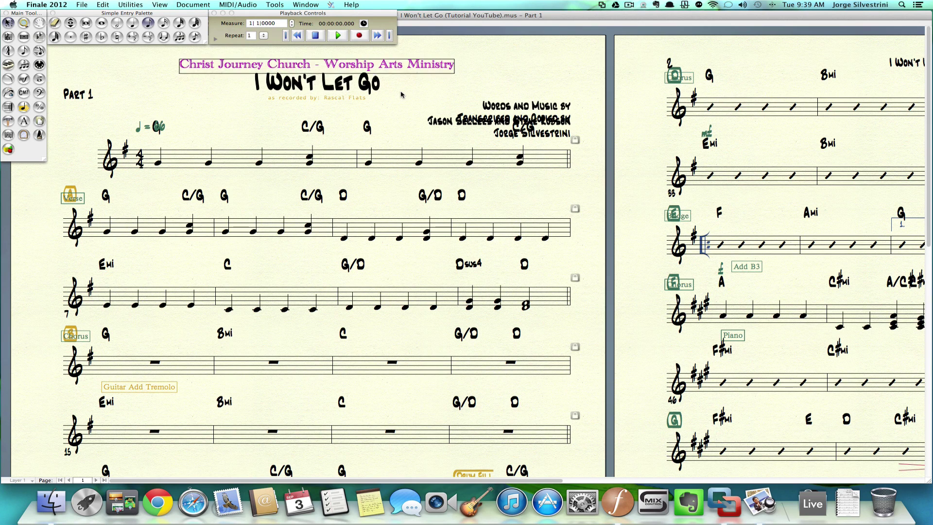
pyautogui.press('Escape')
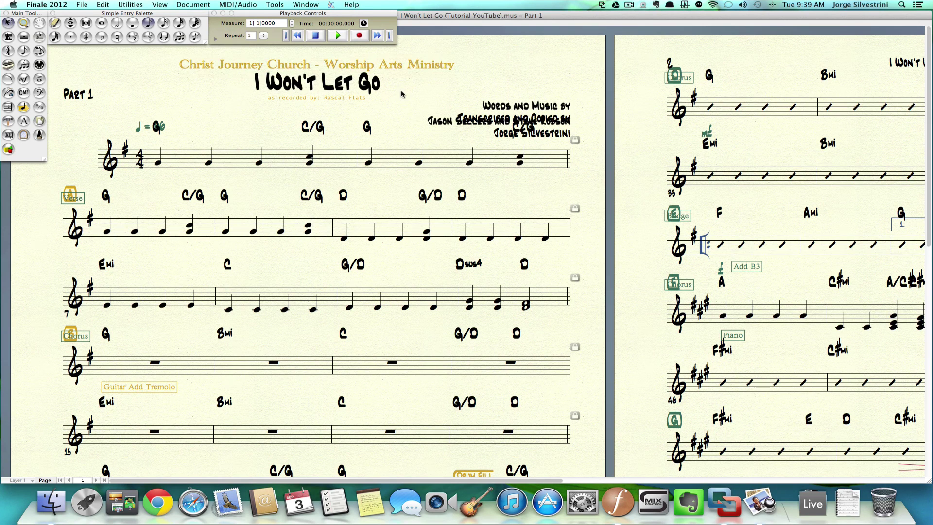
# Change the font of the whole "Words and Music by" credit to Andale Mono
pyautogui.press('super+Tab')
pyautogui.click(495, 110)
pyautogui.doubleClick(496, 110)
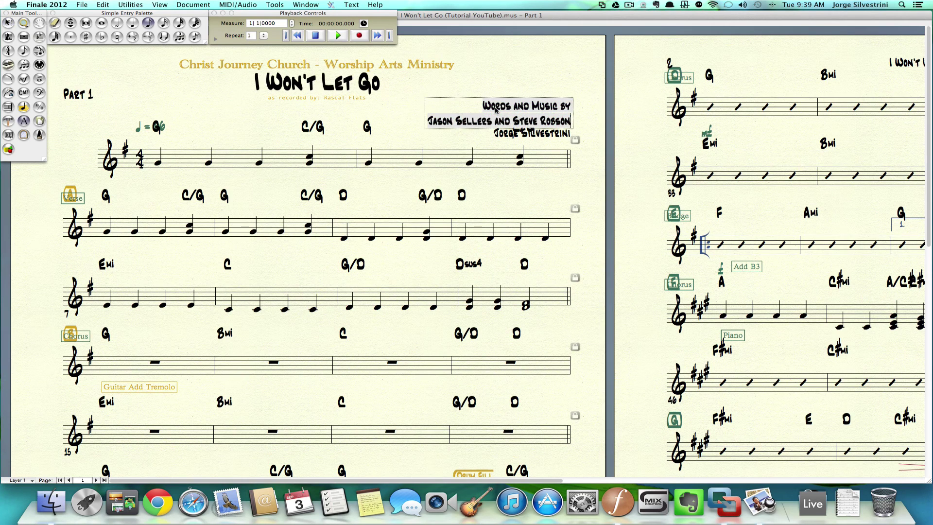
pyautogui.press('super+a')
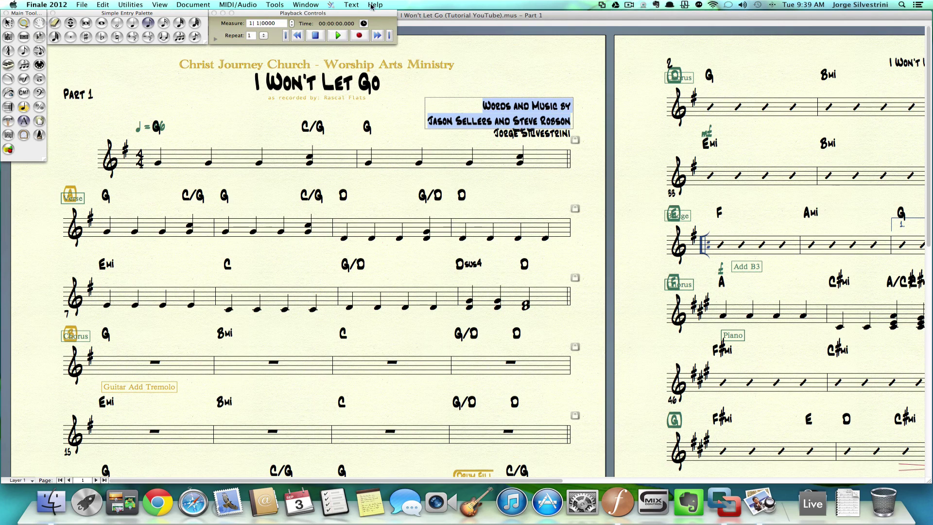
pyautogui.click(349, 5)
pyautogui.moveTo(352, 16)
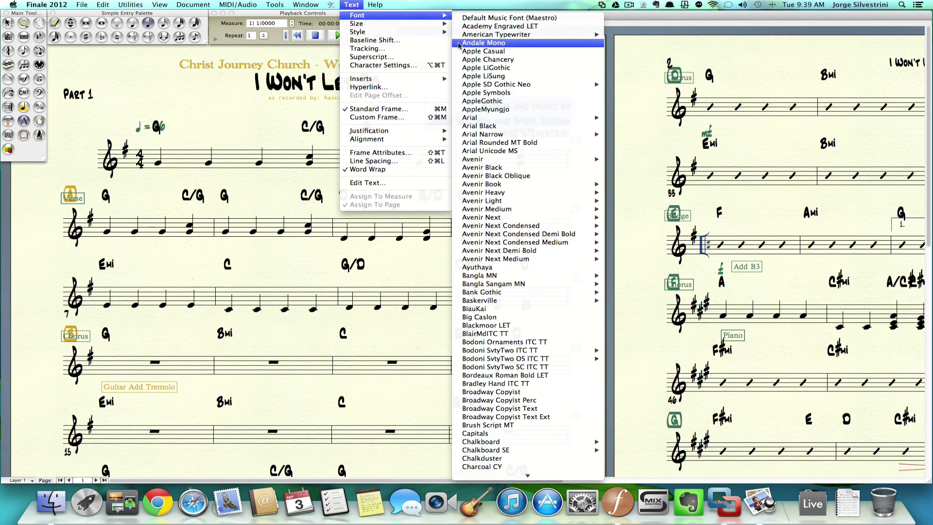
pyautogui.click(459, 44)
# Reduce the "Words and Music by" credit's text size to 6 and finish editing it
pyautogui.click(351, 5)
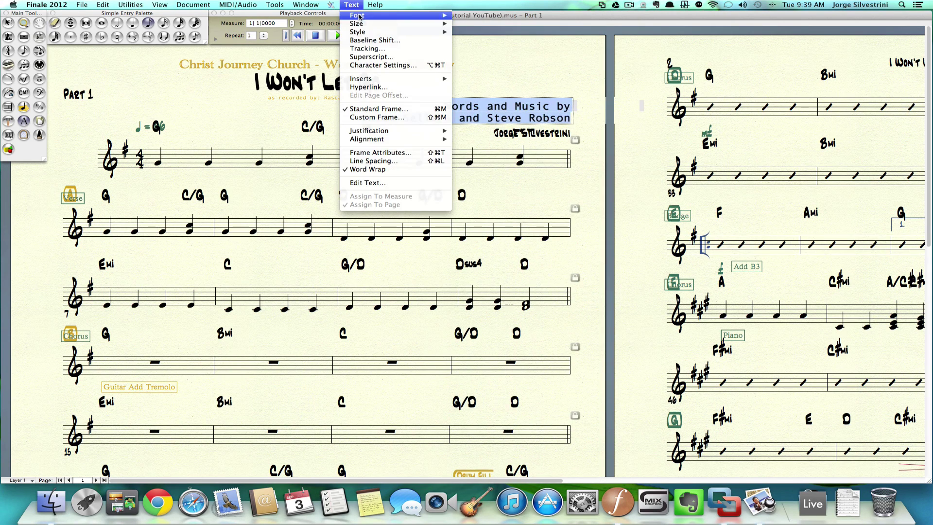
pyautogui.moveTo(360, 23)
pyautogui.click(469, 58)
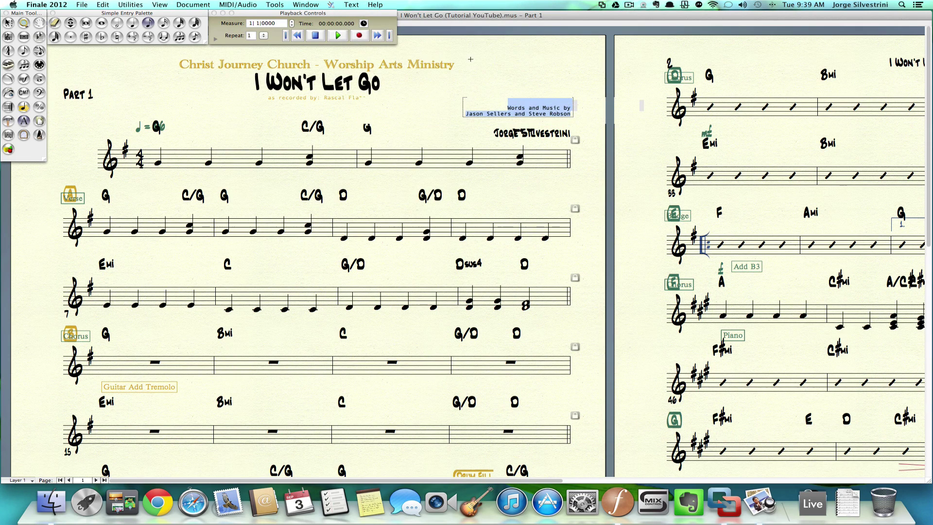
pyautogui.click(434, 119)
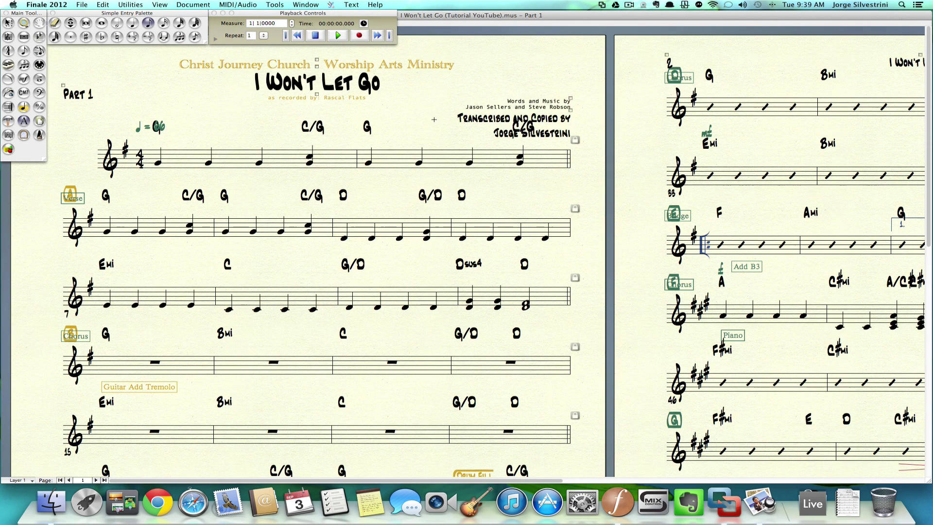
# Set the whole "Transcribed and Copied by" credit in Andale Mono at size 6
pyautogui.click(568, 111)
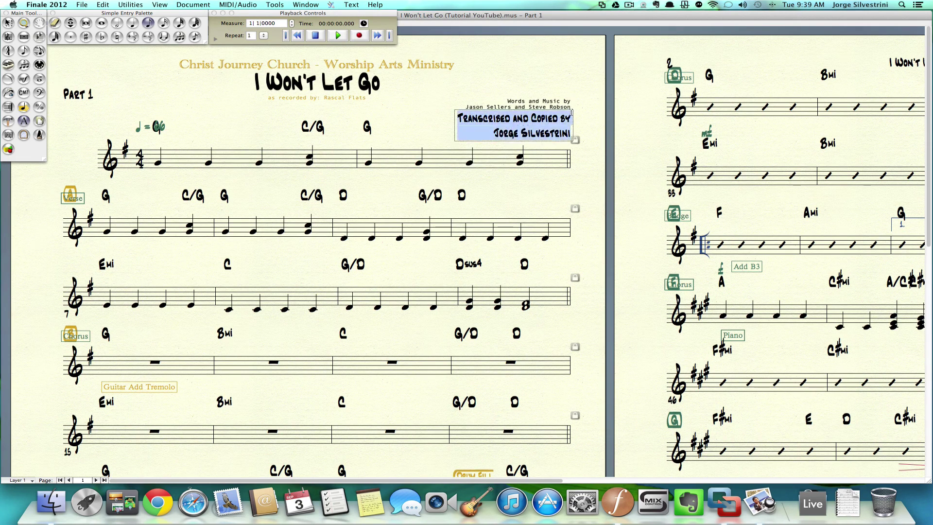
pyautogui.click(351, 5)
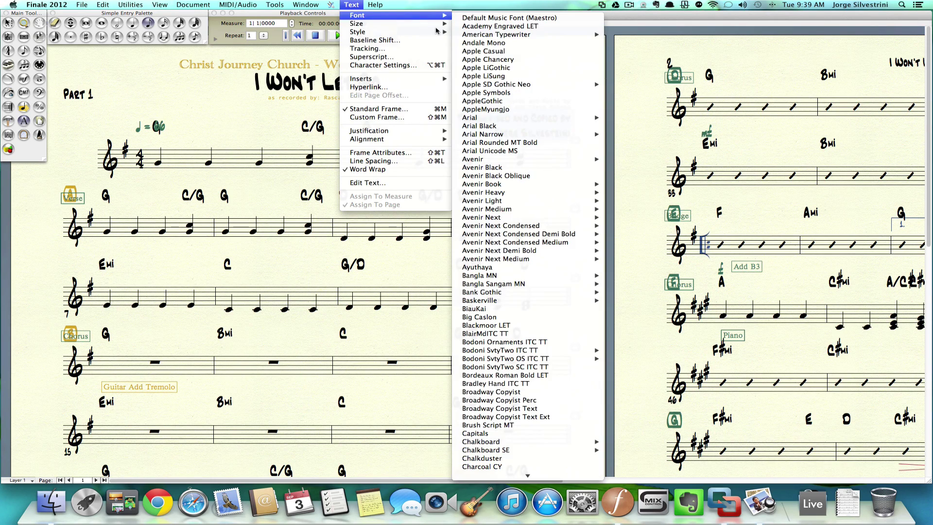
pyautogui.moveTo(441, 22)
pyautogui.click(485, 42)
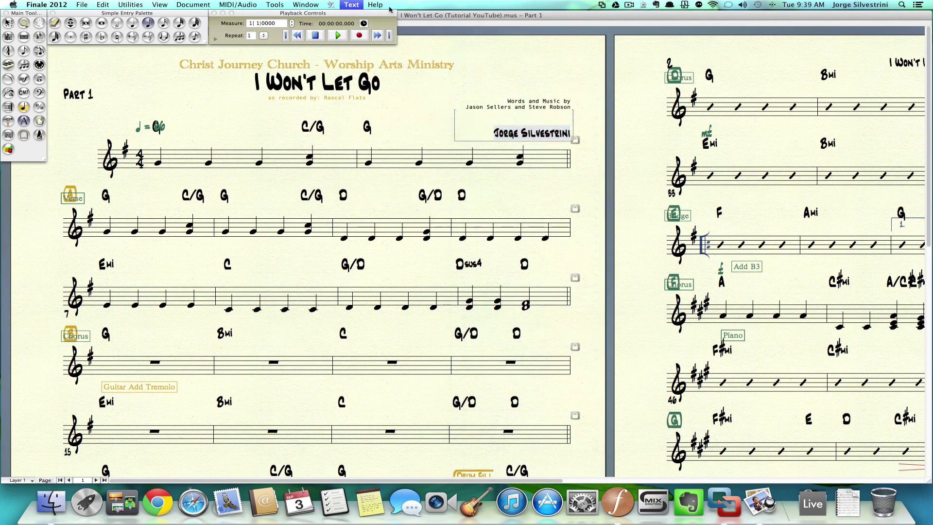
pyautogui.click(353, 4)
pyautogui.moveTo(356, 24)
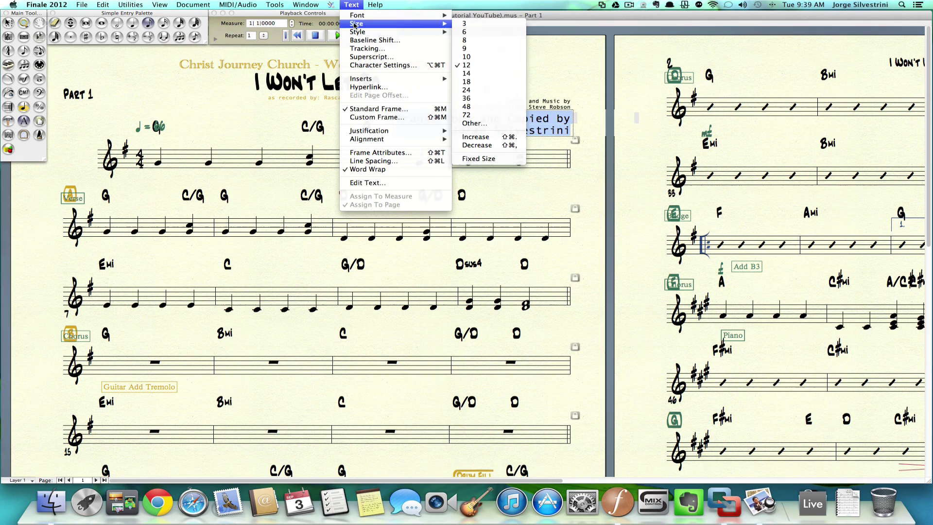
pyautogui.click(474, 33)
# Apply the Italic style to the "Transcribed and Copied by" credit and leave text editing
pyautogui.click(351, 5)
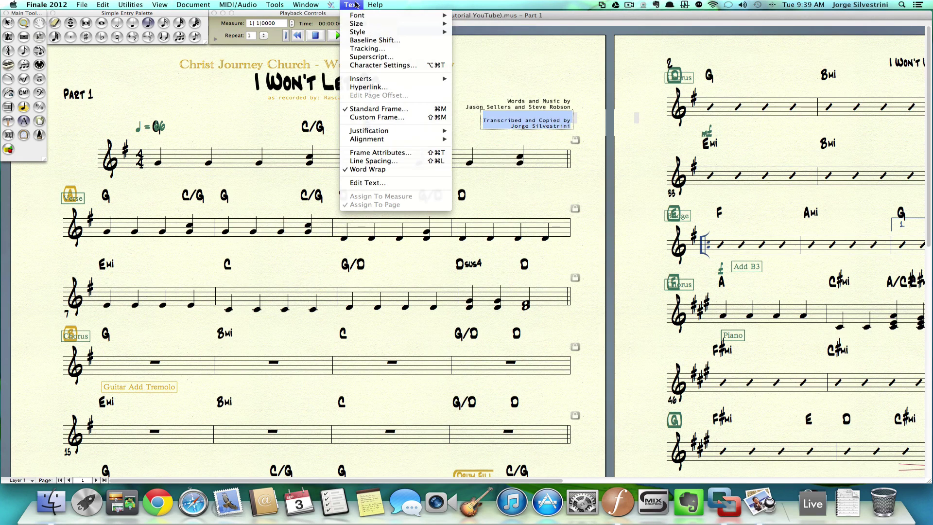
pyautogui.moveTo(356, 33)
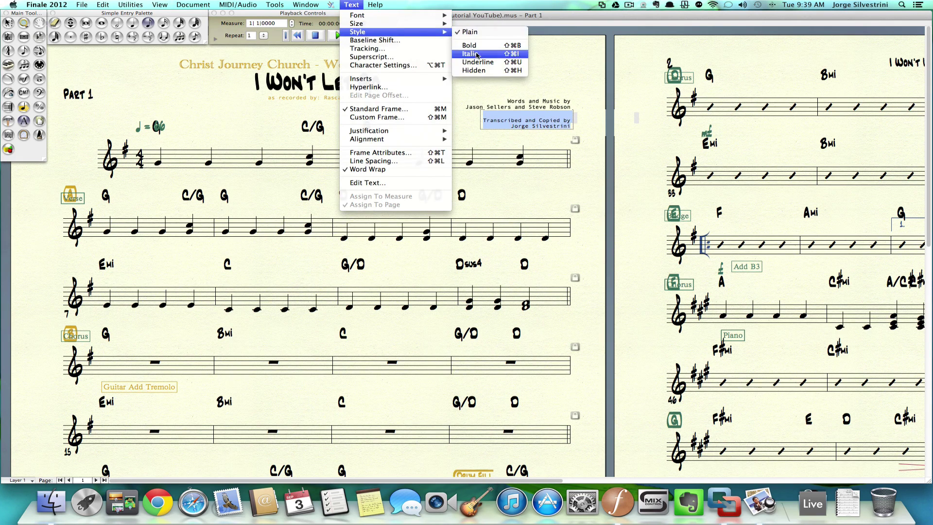
pyautogui.click(478, 53)
pyautogui.press('Escape')
pyautogui.press('Escape')
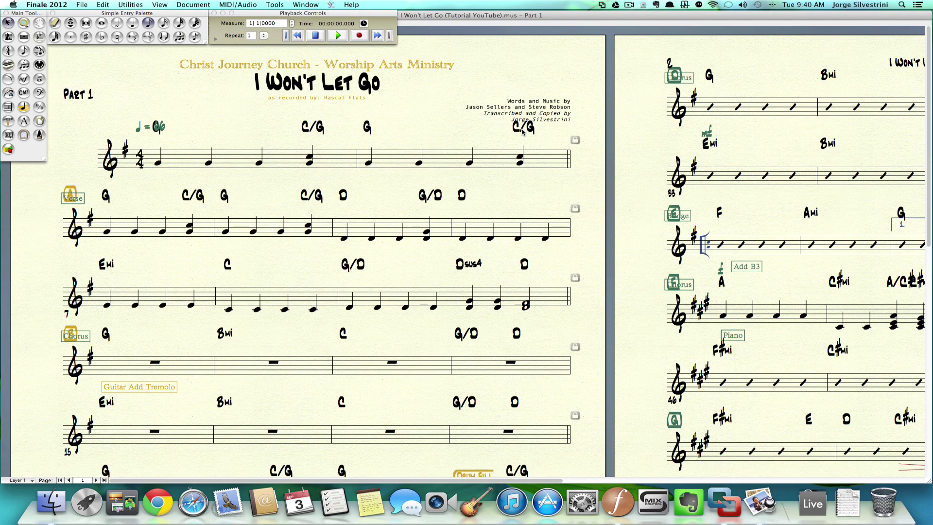
# Lower the chord symbols throughout the part closer to the staves using the Chord tool's positioning arrows
pyautogui.click(23, 95)
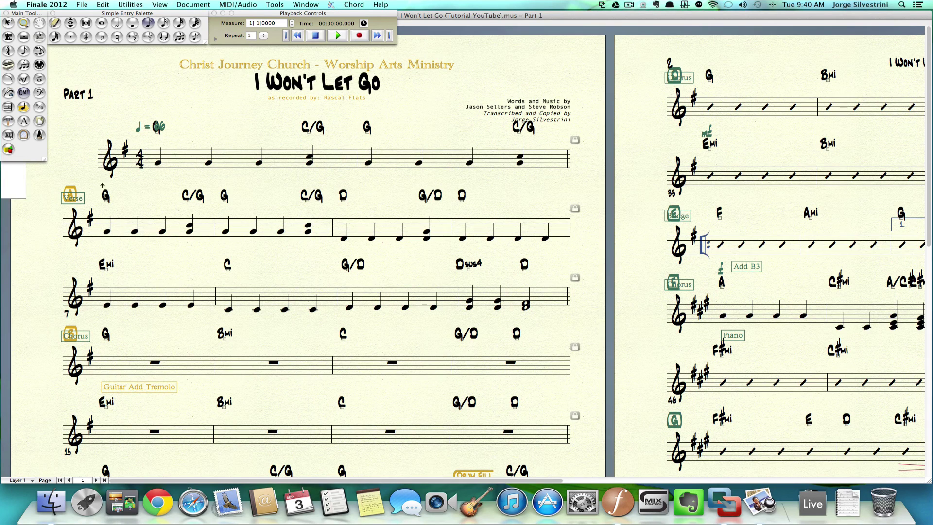
pyautogui.click(108, 284)
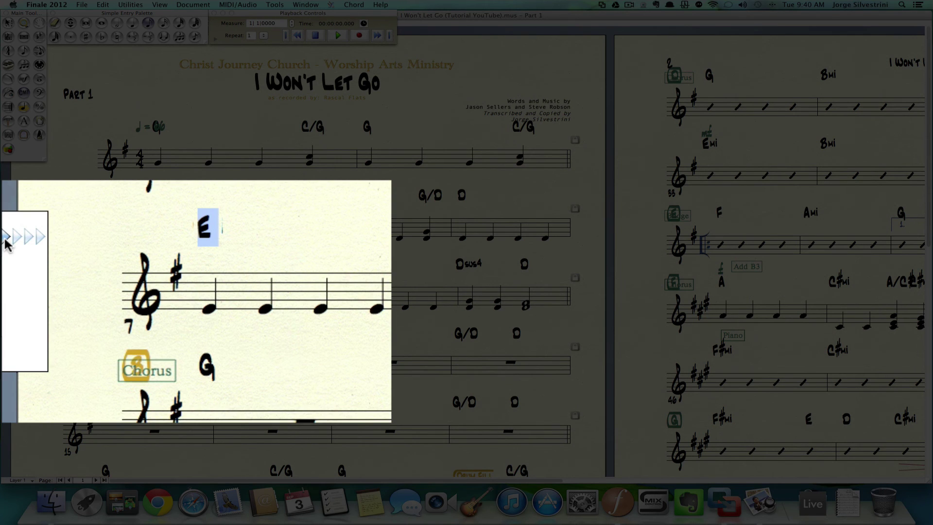
pyautogui.moveTo(5, 239); pyautogui.dragTo(3, 268)
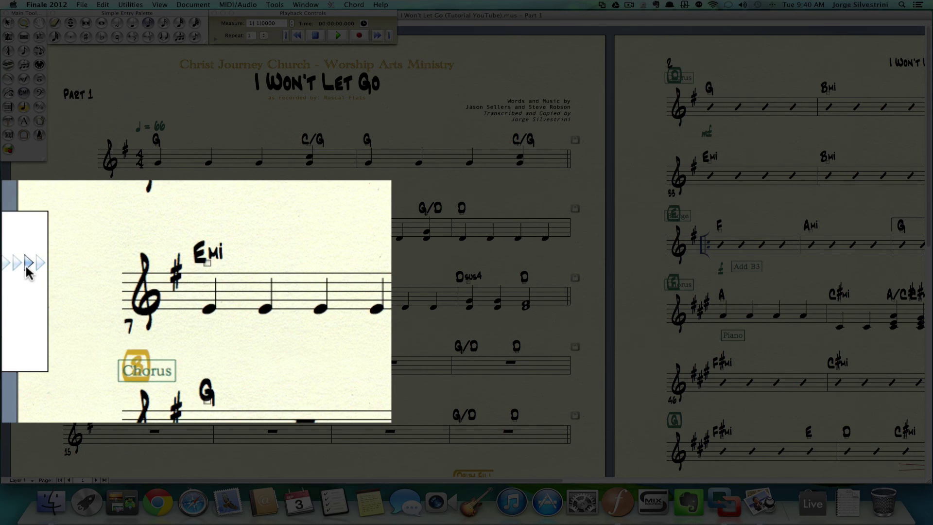
pyautogui.moveTo(27, 266); pyautogui.dragTo(36, 244)
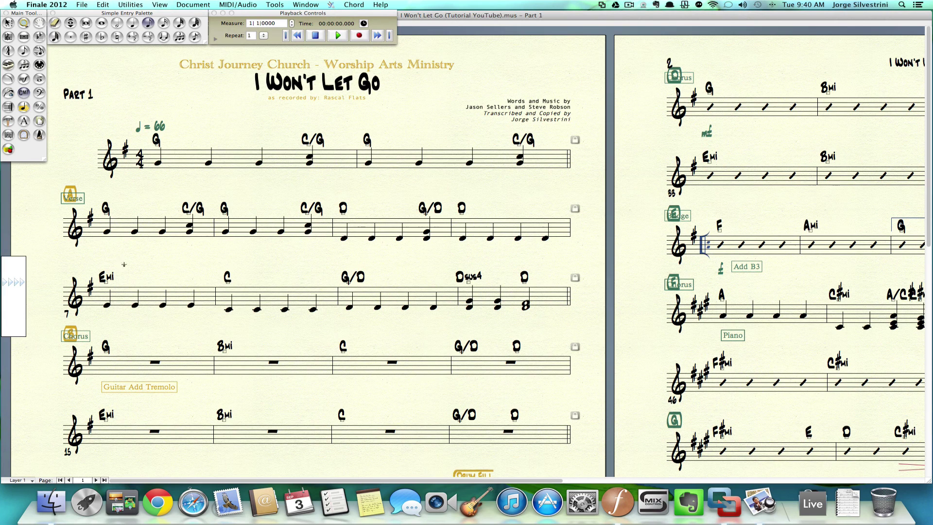
pyautogui.press('Escape')
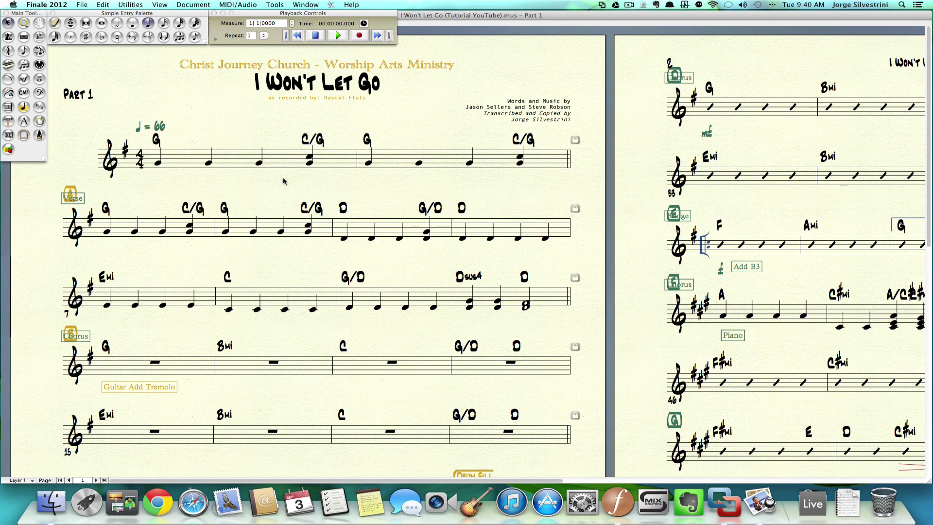
# Look through both pages of the part, checking the chord placement, the final system and the first page's copyright footer
pyautogui.hscroll(15, 284, 181)
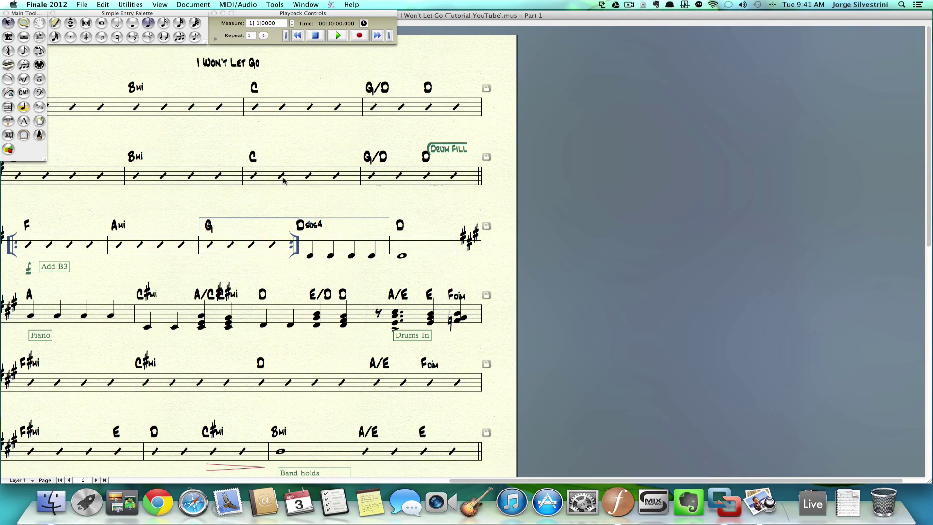
pyautogui.press('Home')
pyautogui.press('pagedown')
pyautogui.press('pagedown')
pyautogui.press('pagedown')
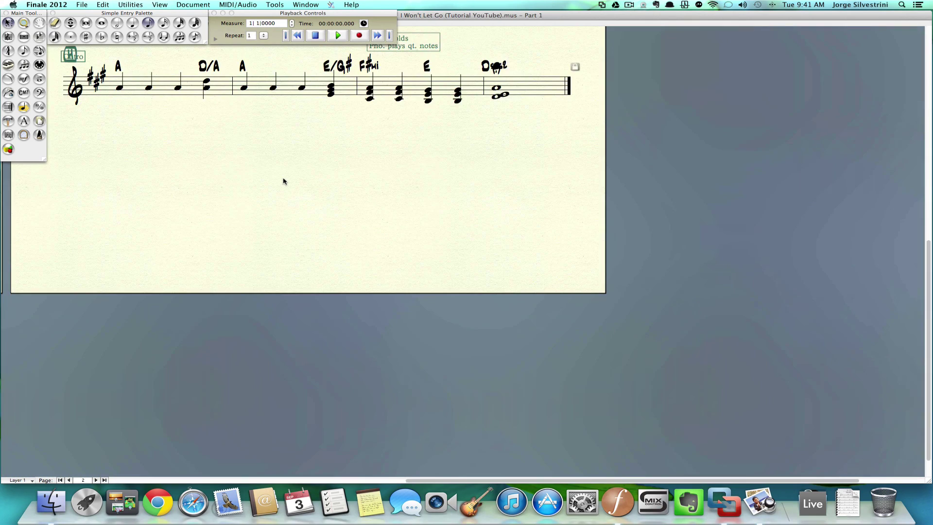
pyautogui.press('Home')
pyautogui.press('pagedown')
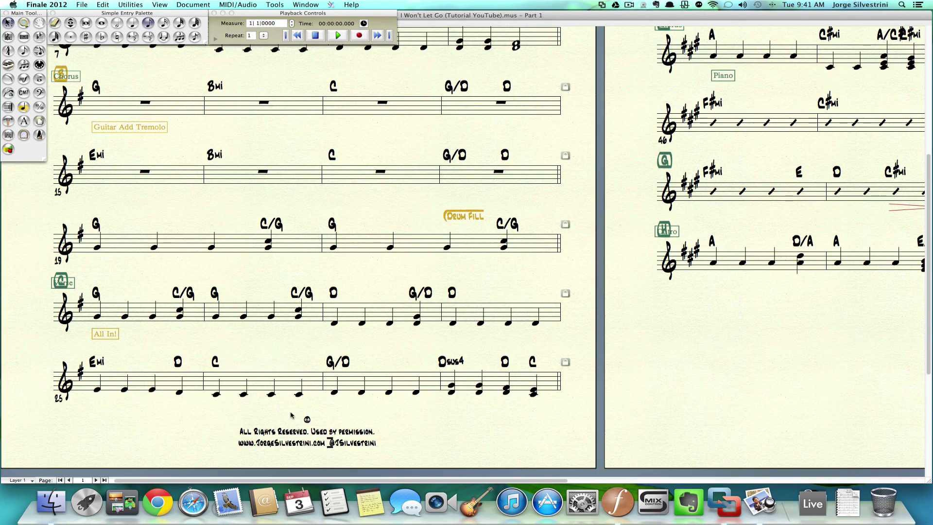
# Set the whole copyright footer on the first page in Andale Mono at size 6 and leave text editing
pyautogui.doubleClick(305, 441)
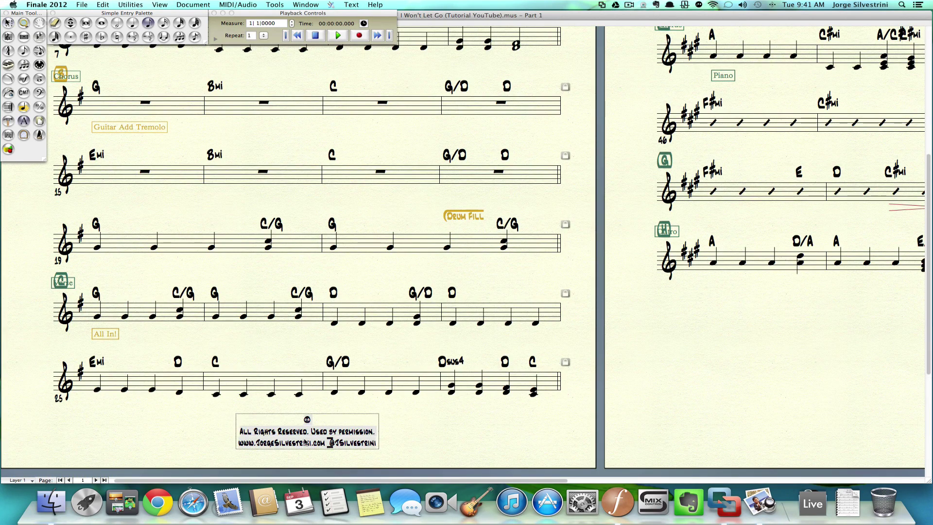
pyautogui.press('super+a')
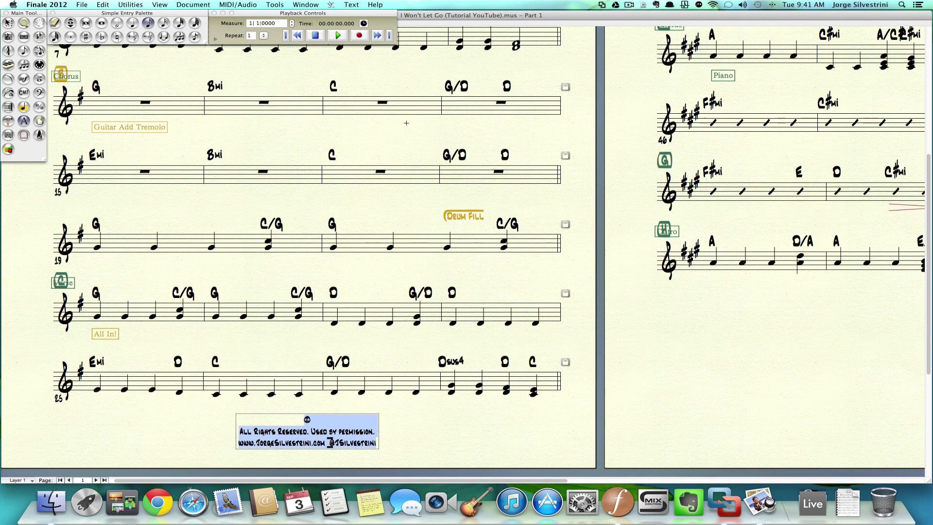
pyautogui.click(352, 4)
pyautogui.moveTo(360, 15)
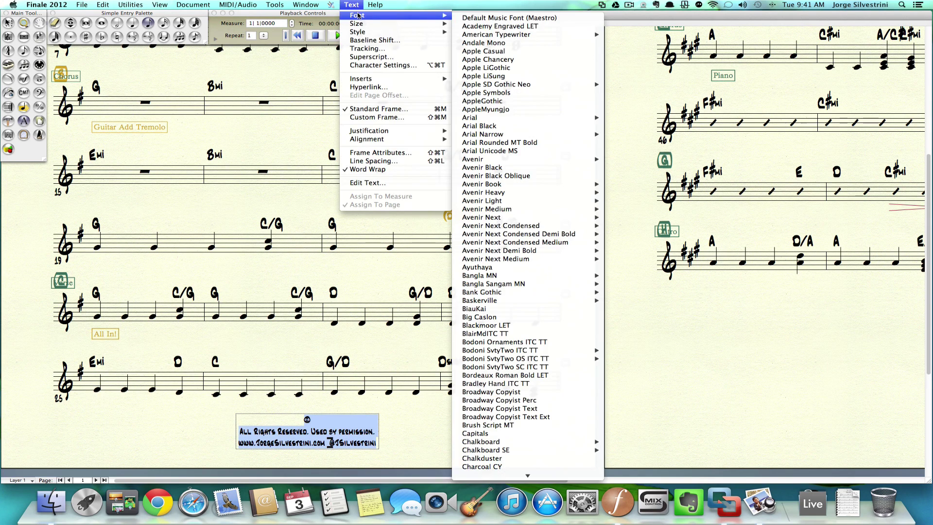
pyautogui.click(494, 43)
pyautogui.click(351, 5)
pyautogui.moveTo(353, 24)
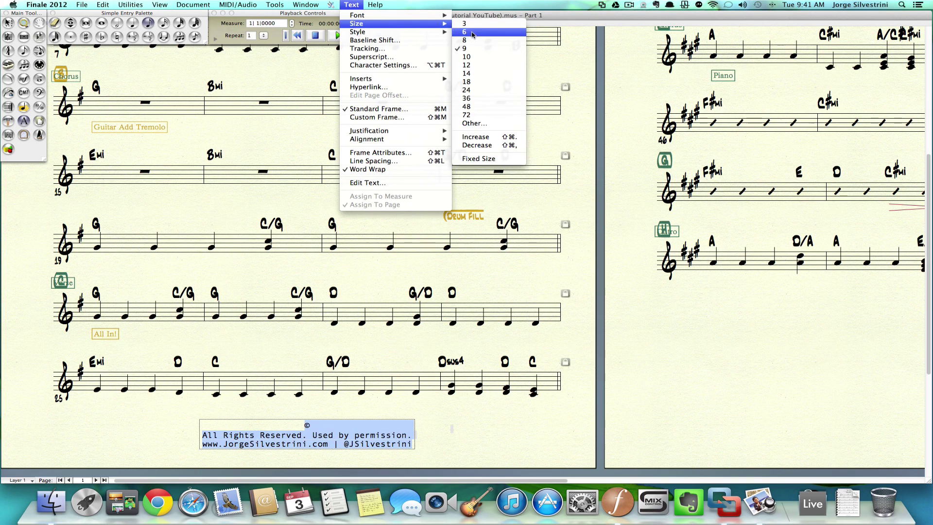
pyautogui.click(469, 36)
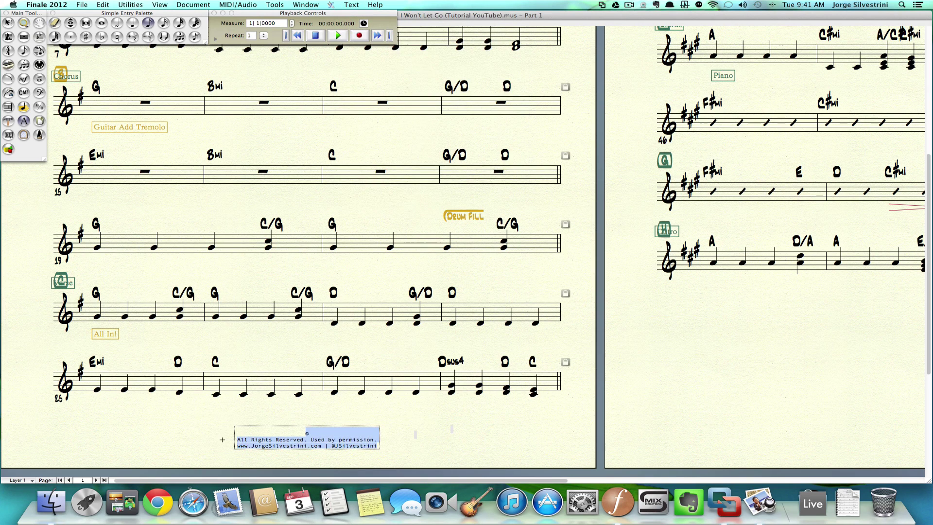
pyautogui.click(222, 440)
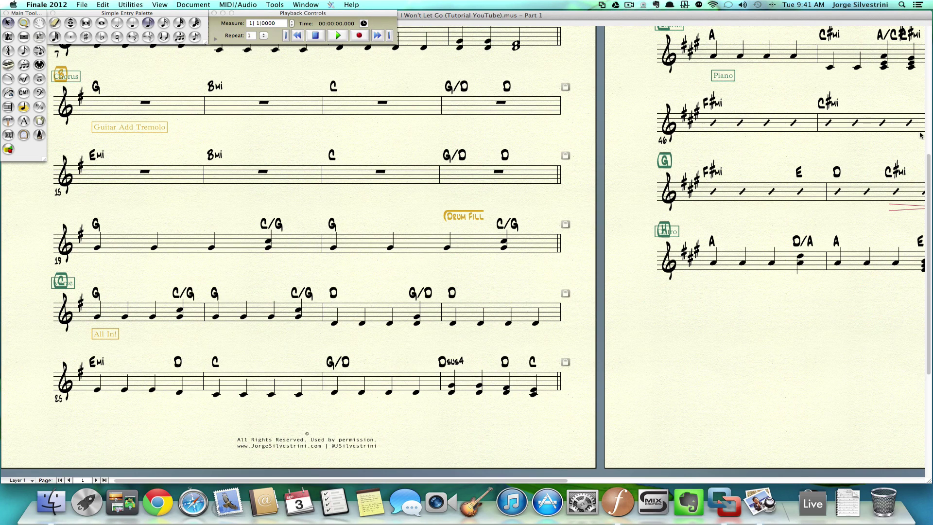
# Compare the part's first page, including its footer, with the finished rhythm PDF in Preview and return to Finale
pyautogui.press('super+Tab')
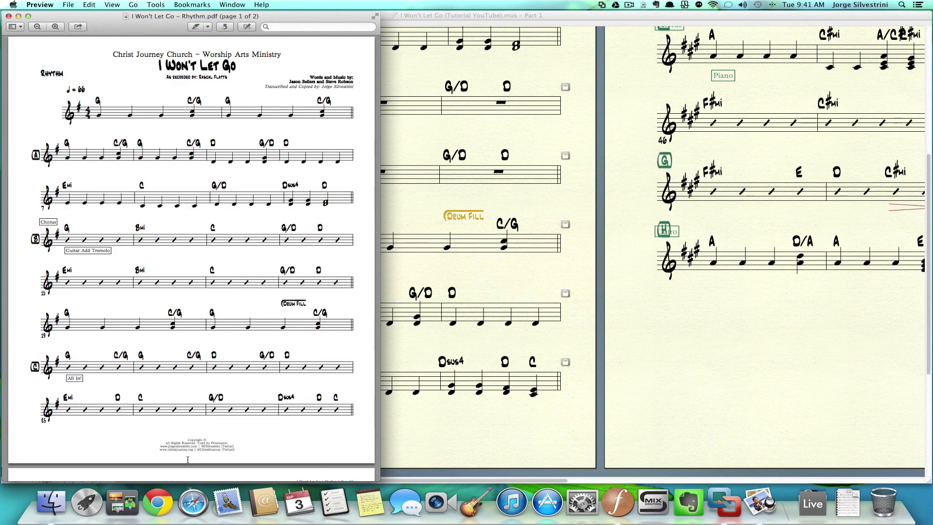
pyautogui.press('super+Tab')
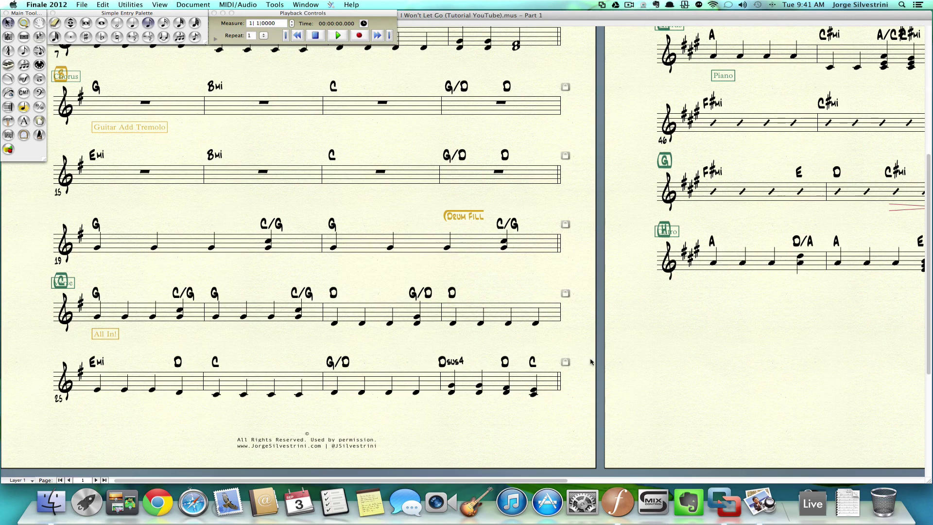
pyautogui.click(929, 101)
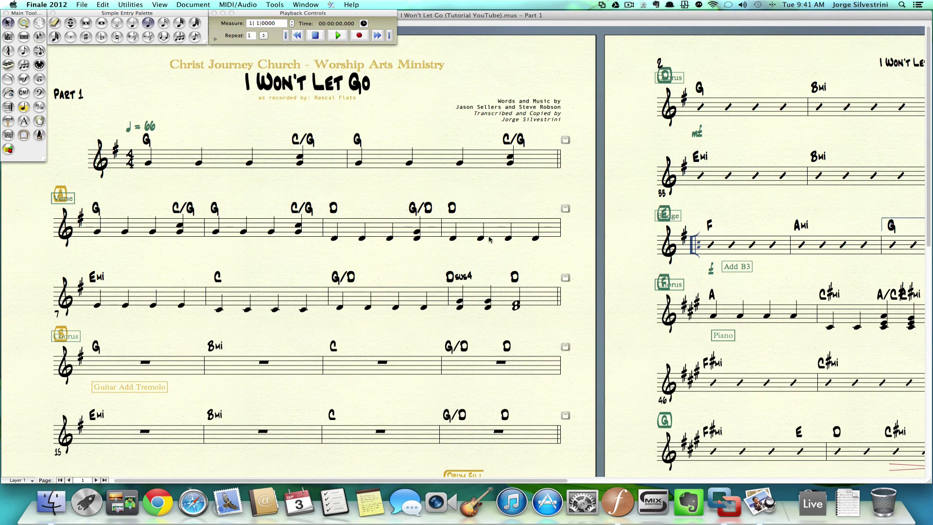
# Append a vertical bar and the Part/Score Name insert after the song title in the second page's header
pyautogui.hscroll(10, 481, 218)
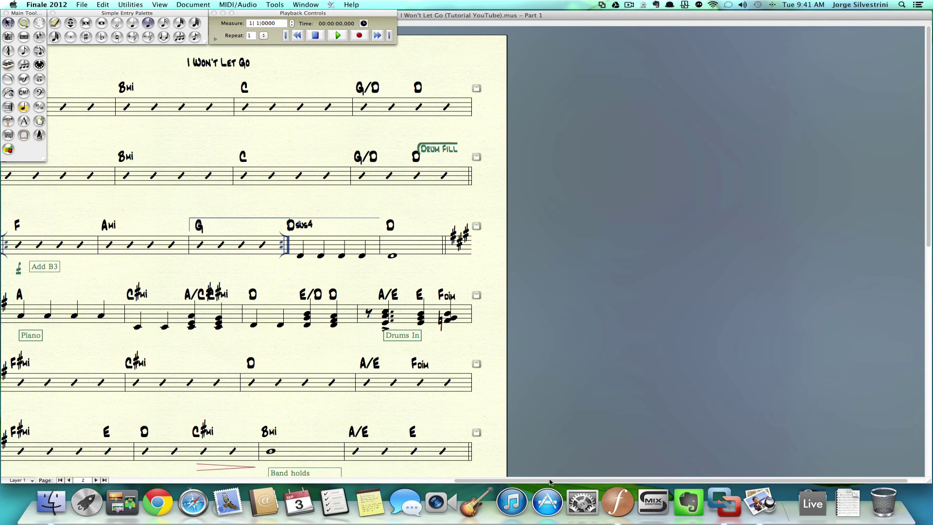
pyautogui.hscroll(-4, 456, 471)
pyautogui.hscroll(-4, 456, 470)
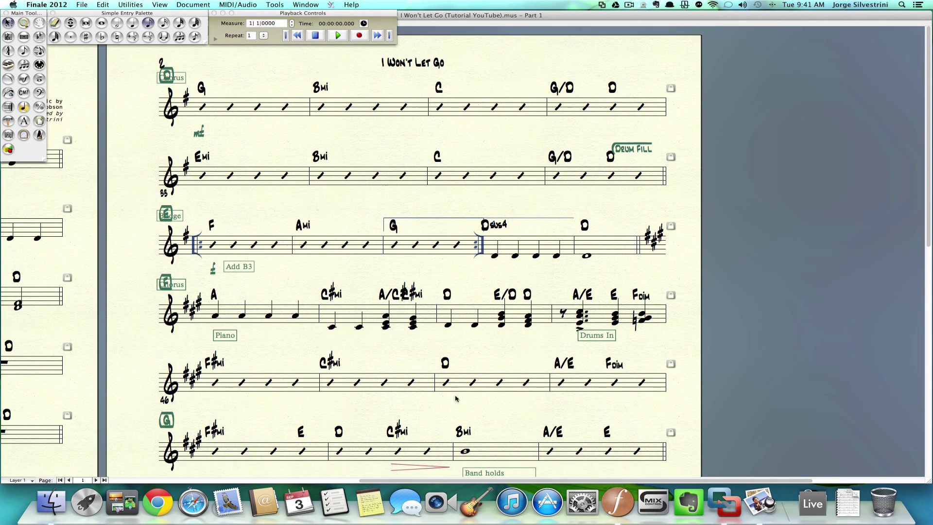
pyautogui.click(416, 64)
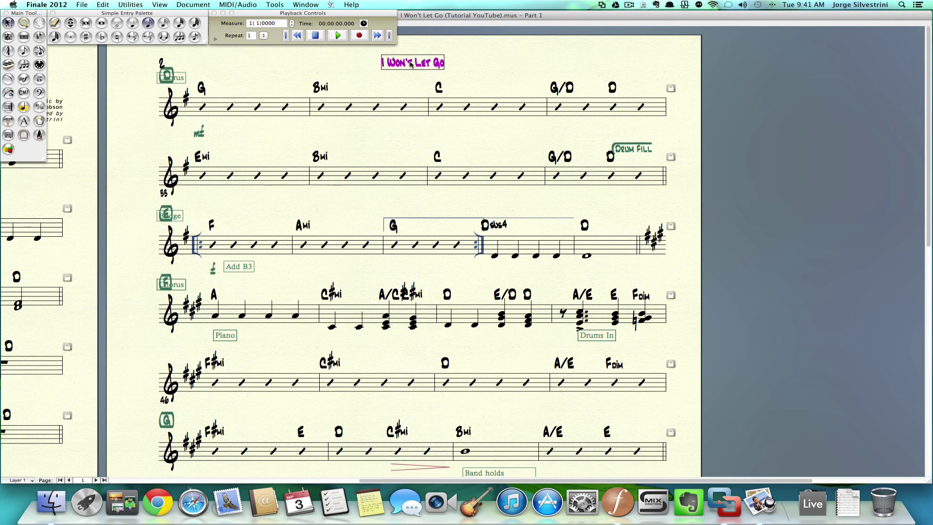
pyautogui.doubleClick(414, 64)
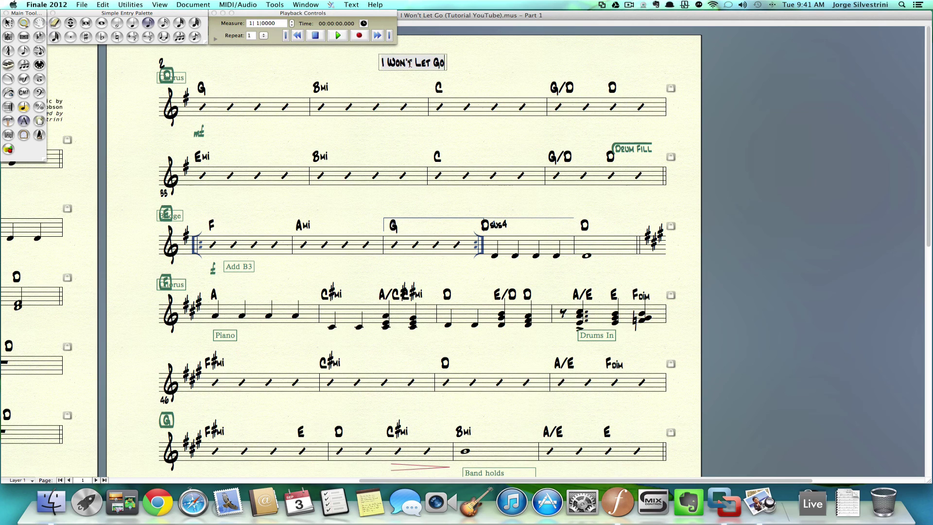
pyautogui.press('super+a')
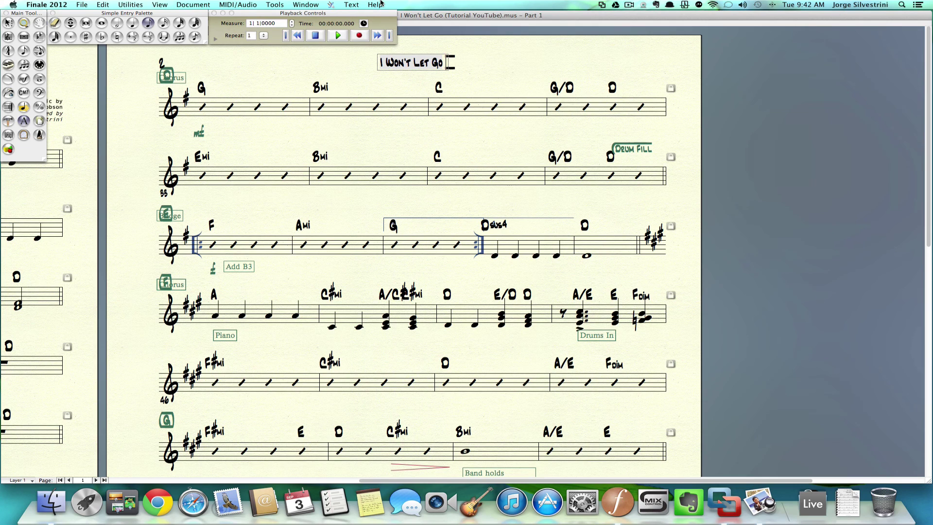
pyautogui.click(352, 5)
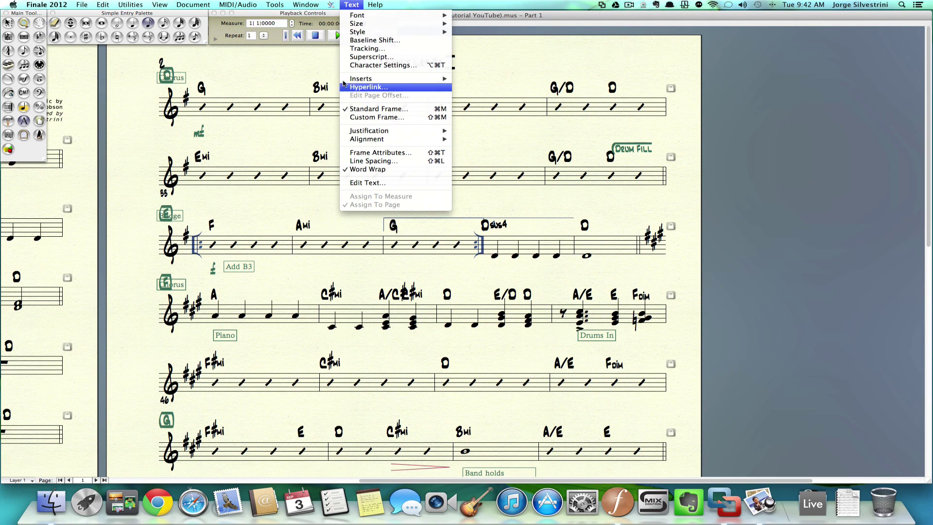
pyautogui.moveTo(369, 79)
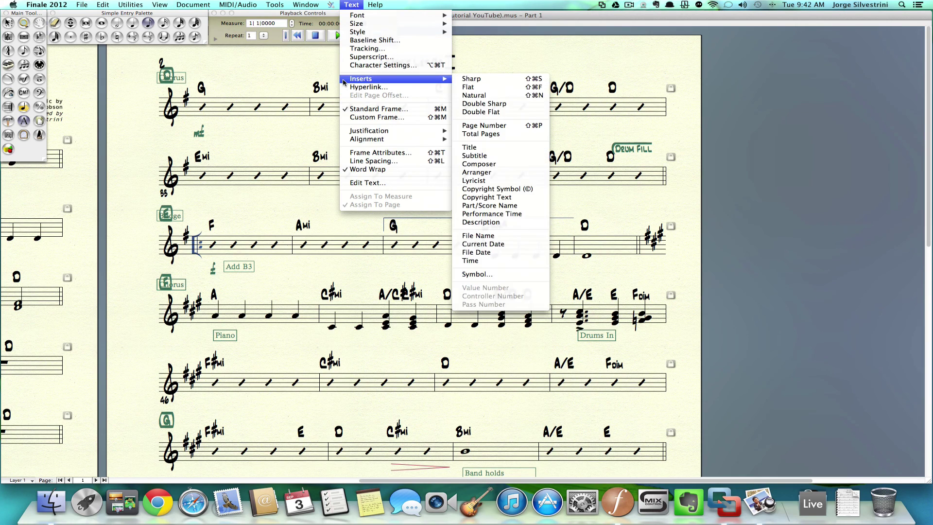
pyautogui.click(477, 206)
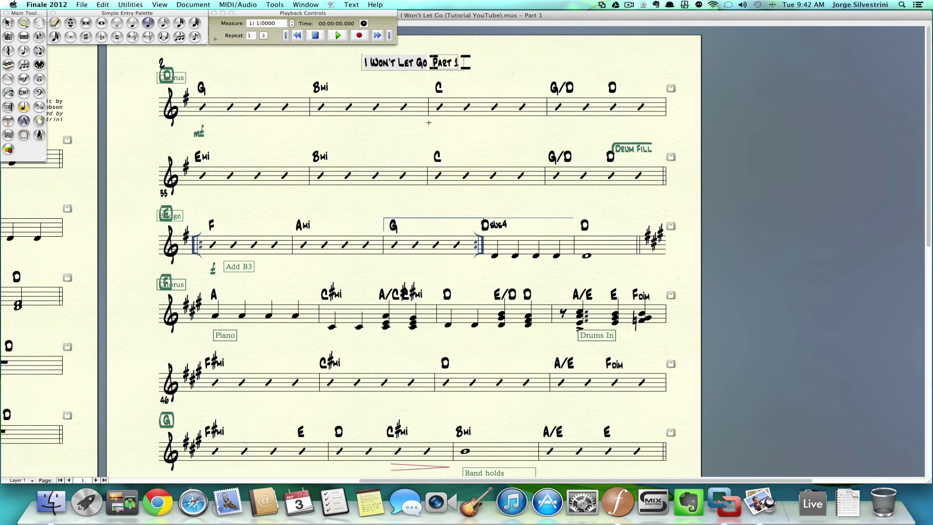
# Extend the second page's header with another vertical bar, "p." and the Page Number insert
pyautogui.write('P')
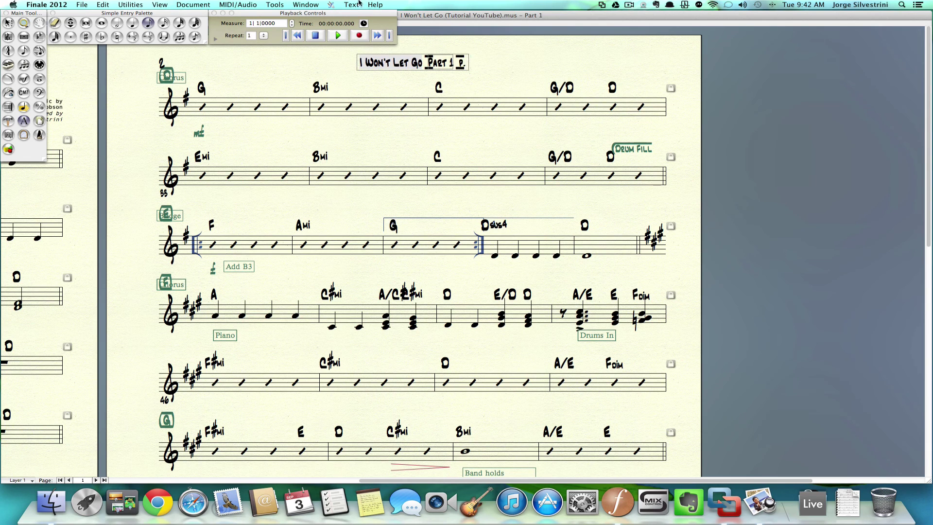
pyautogui.click(358, 4)
pyautogui.moveTo(428, 79)
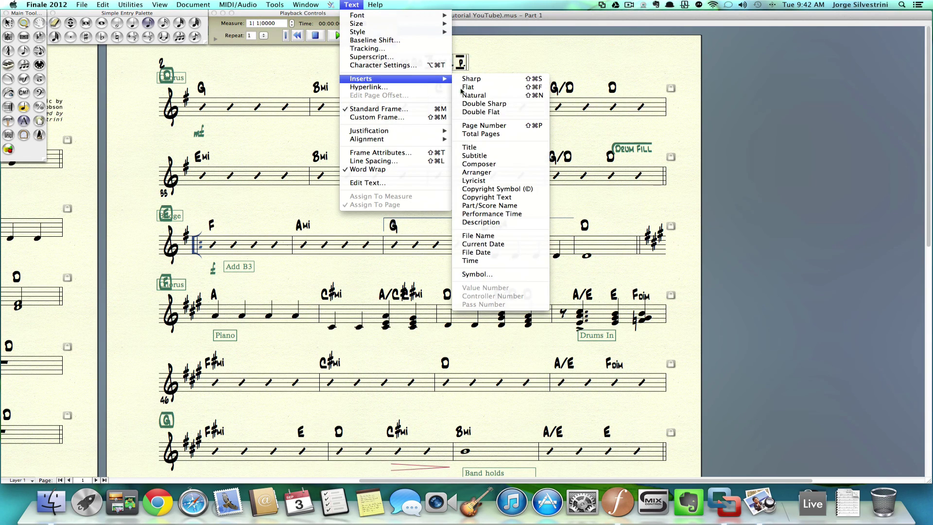
pyautogui.click(500, 127)
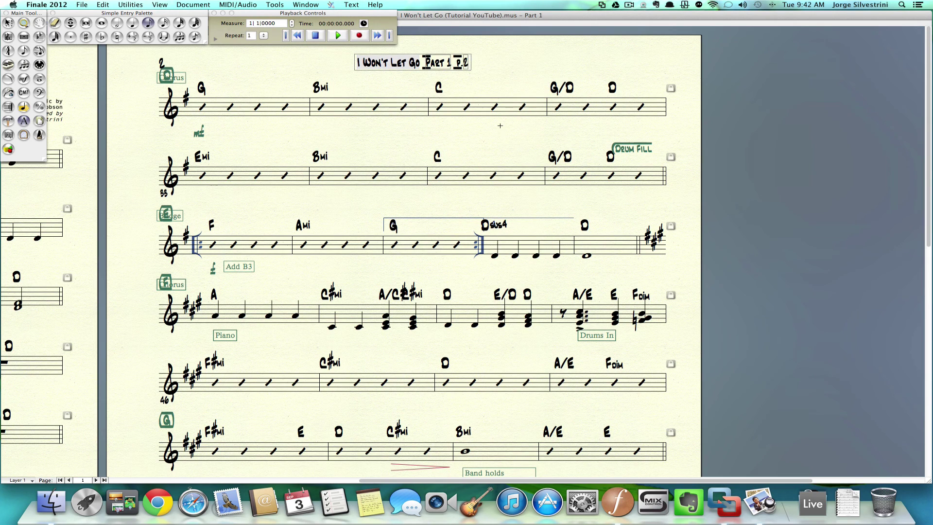
# Set the second page's entire header text in Andale Mono at size 6 and leave text editing
pyautogui.click(353, 4)
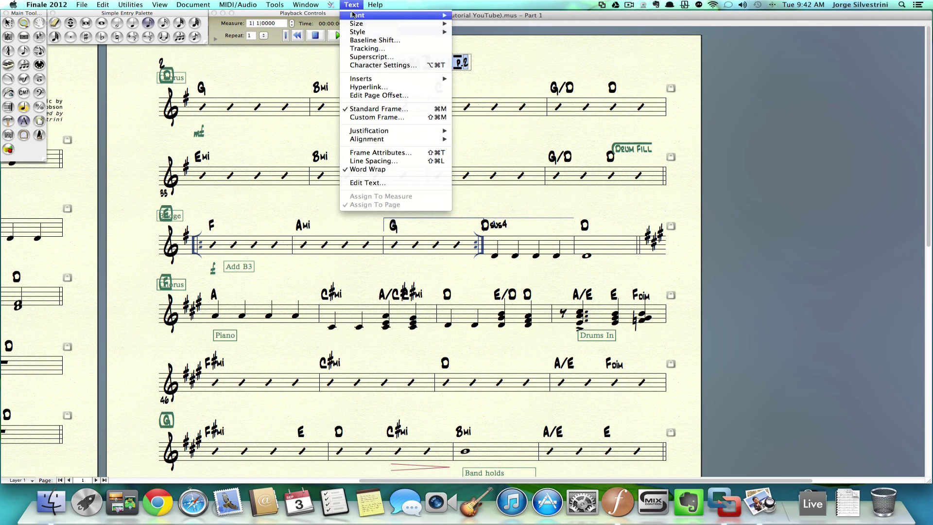
pyautogui.moveTo(389, 15)
pyautogui.click(470, 43)
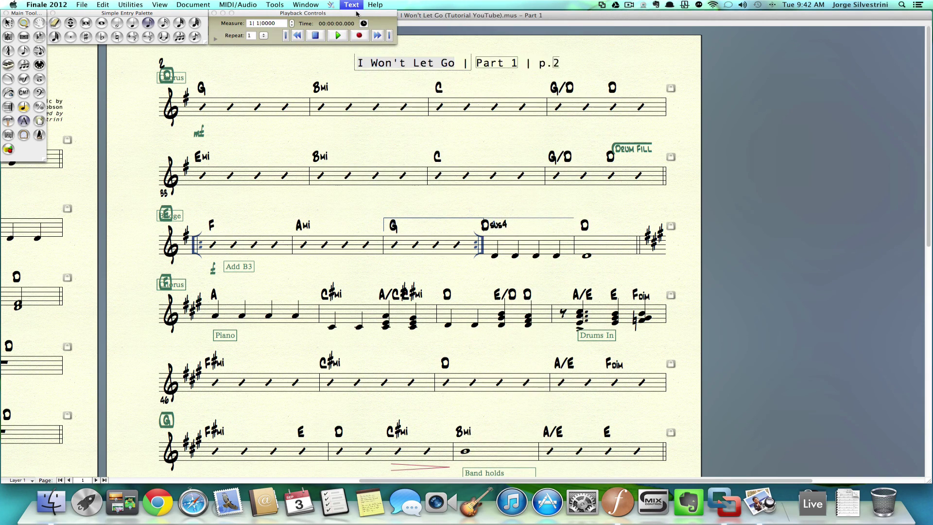
pyautogui.click(351, 4)
pyautogui.moveTo(440, 36)
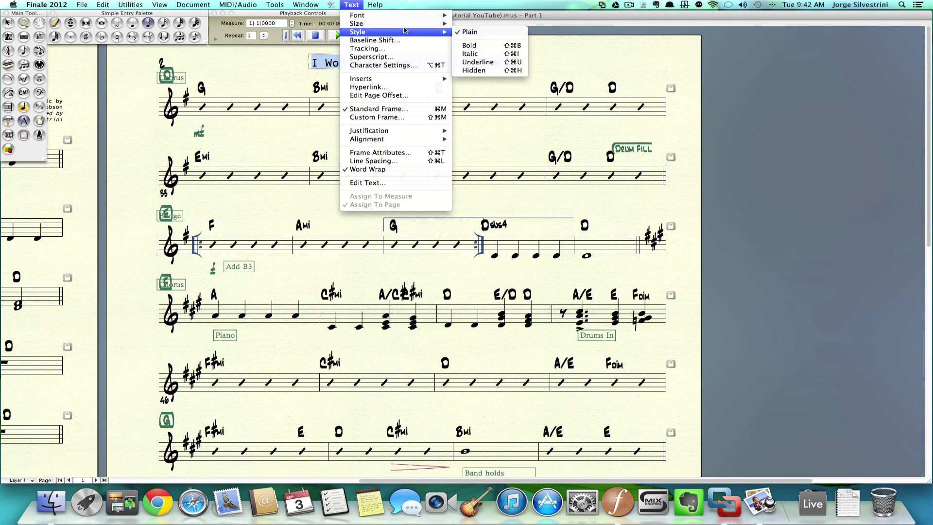
pyautogui.click(472, 34)
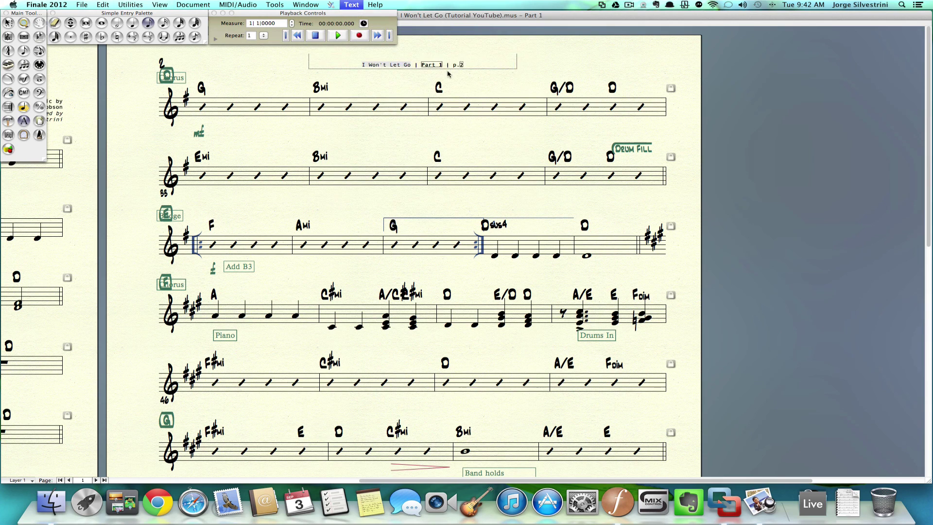
pyautogui.click(413, 78)
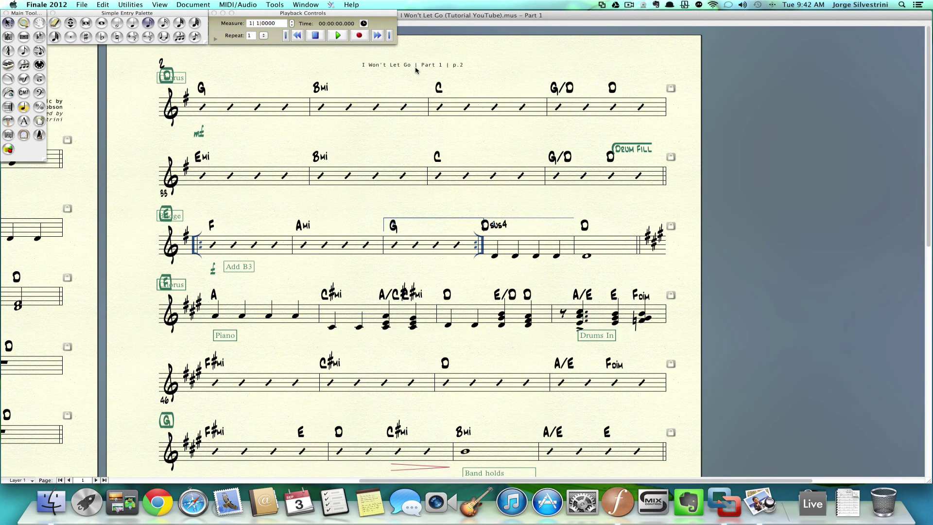
# Delete the separate page number on the second page and set the header text's horizontal alignment to Right in its frame attributes
pyautogui.doubleClick(161, 63)
pyautogui.press('Delete')
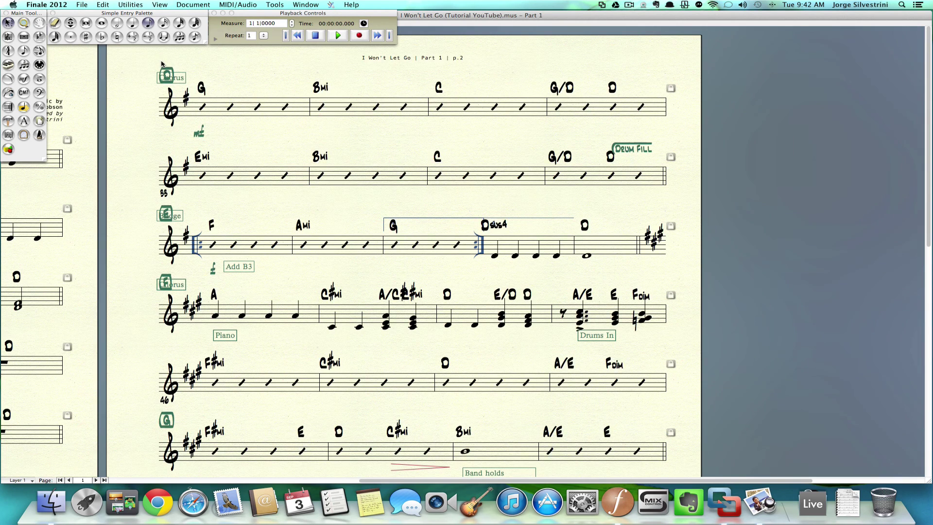
pyautogui.rightClick(397, 62)
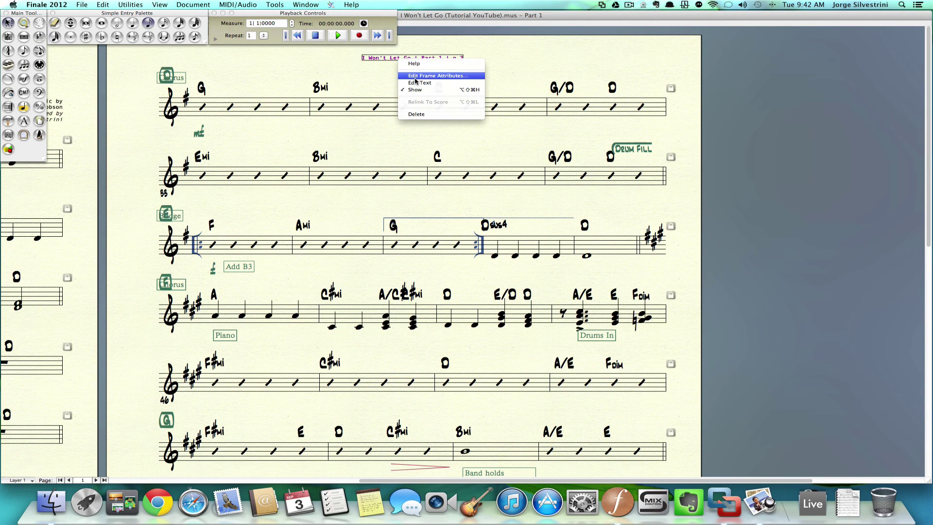
pyautogui.click(415, 76)
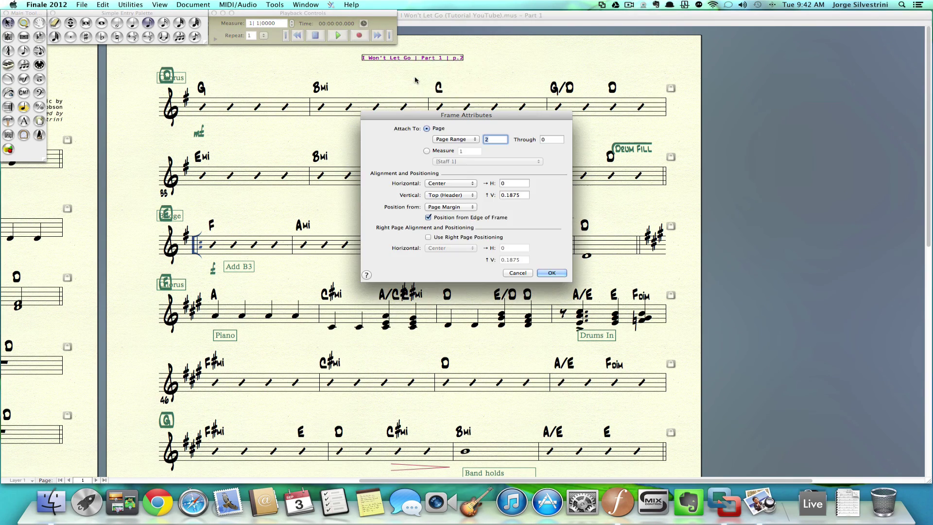
pyautogui.click(438, 184)
pyautogui.click(437, 190)
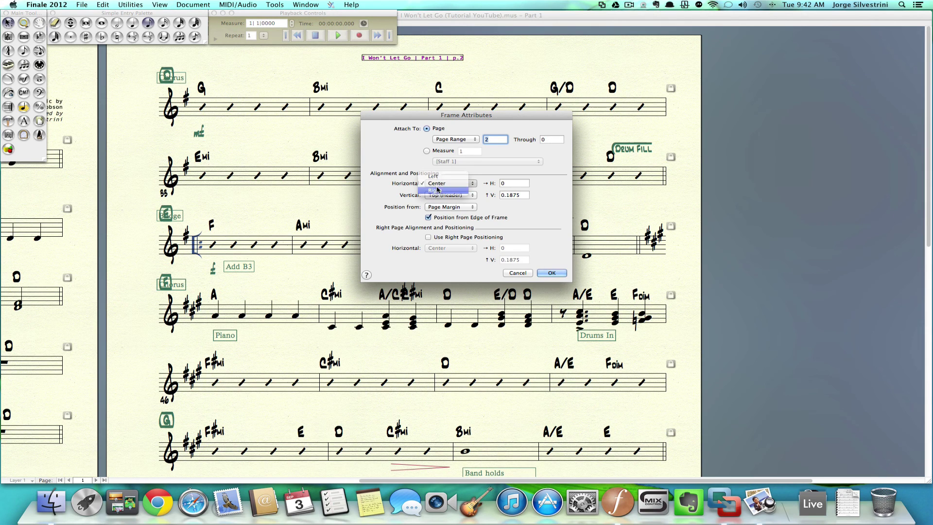
pyautogui.click(551, 273)
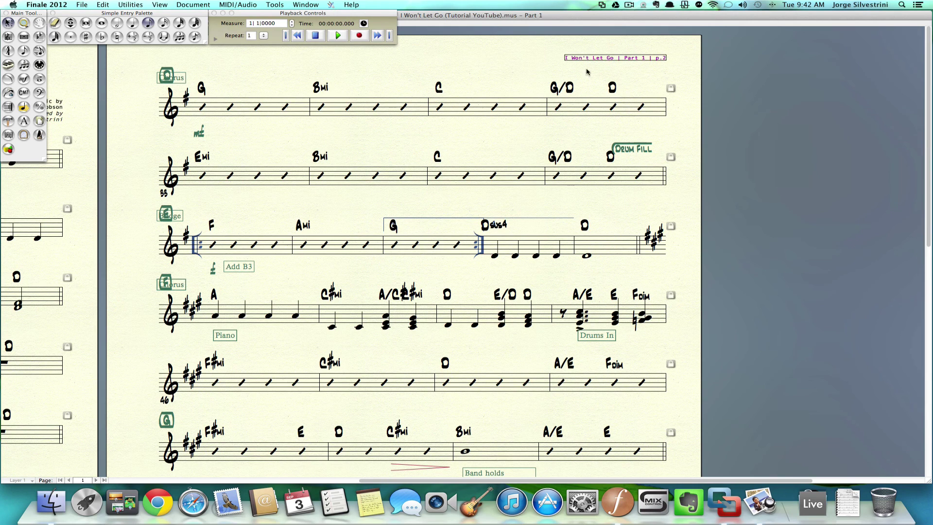
pyautogui.click(502, 76)
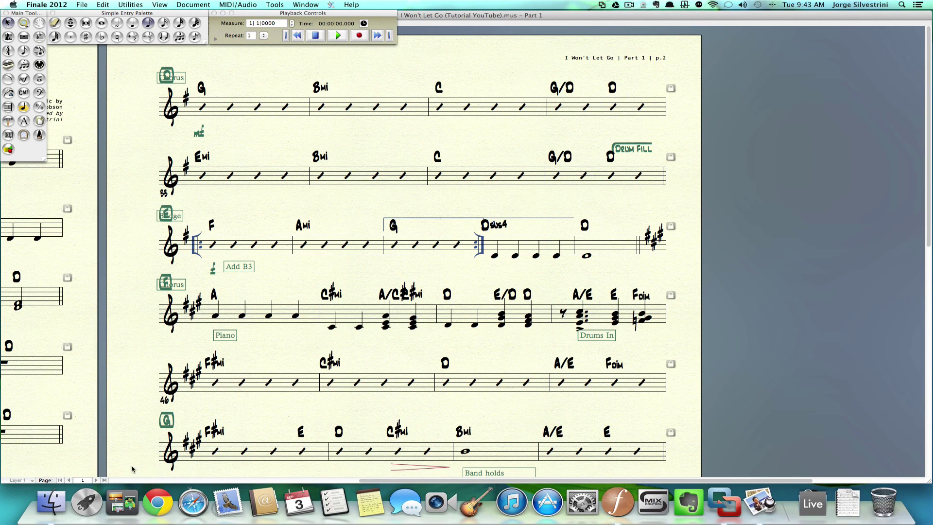
# Rename the linked part as Rhythm in its part definition and check the updated name in the second page's header
pyautogui.click(124, 480)
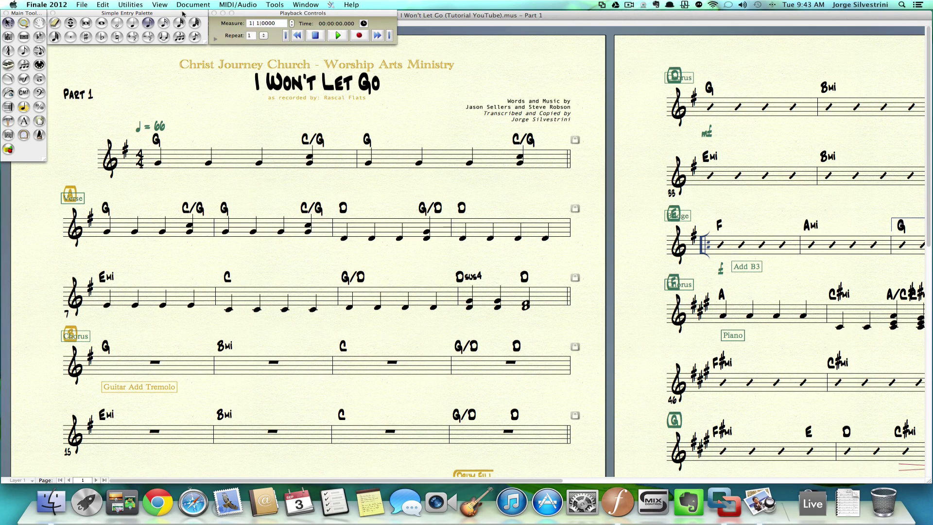
pyautogui.click(197, 5)
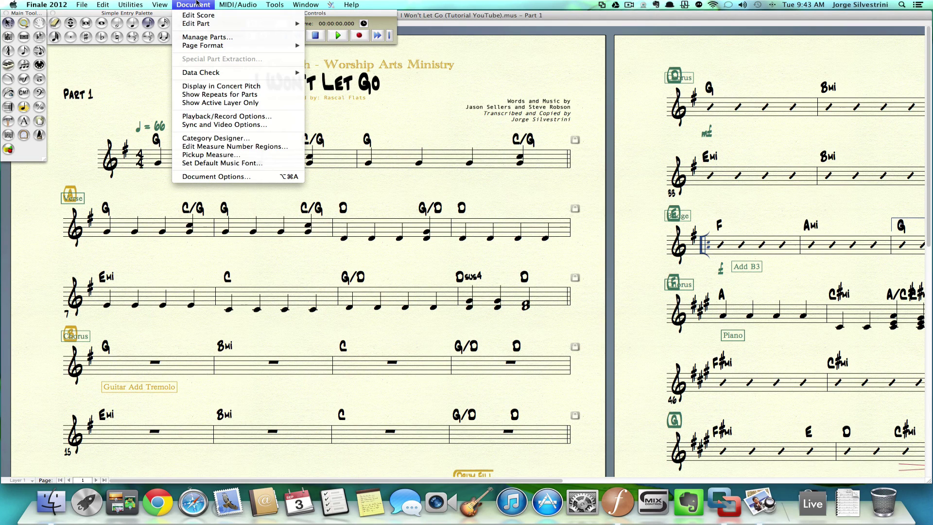
pyautogui.click(196, 38)
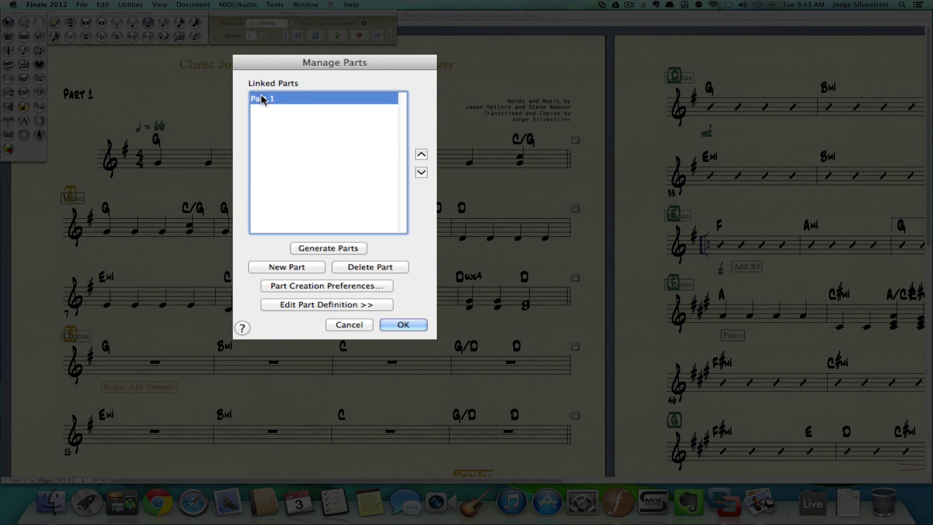
pyautogui.click(321, 305)
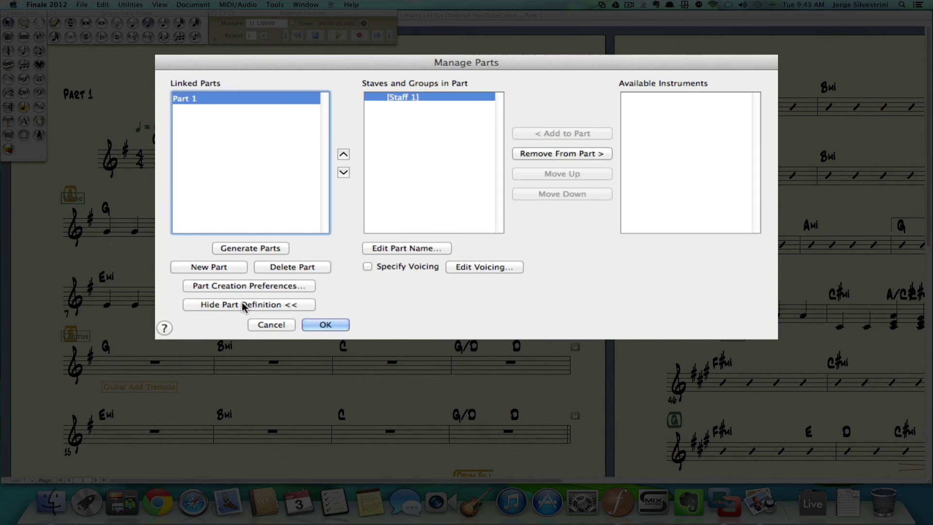
pyautogui.click(409, 249)
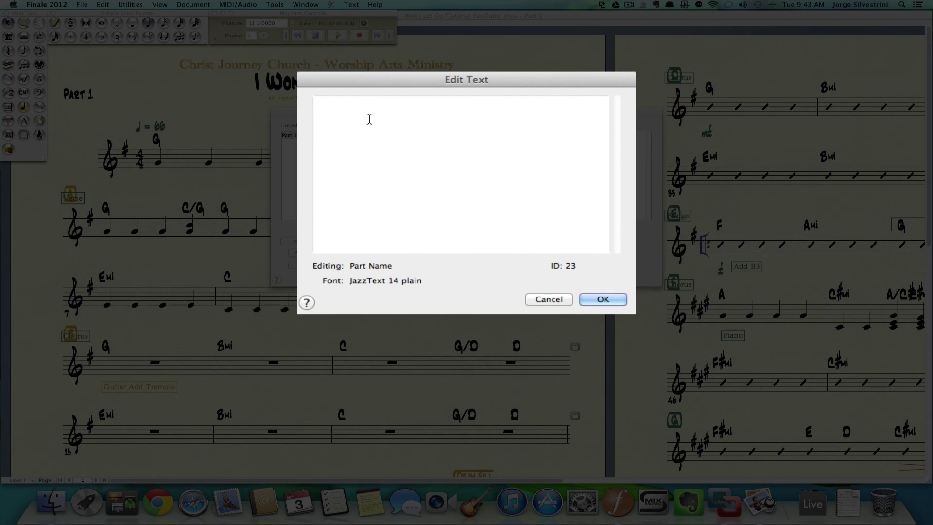
pyautogui.write('Rhythm')
pyautogui.click(599, 300)
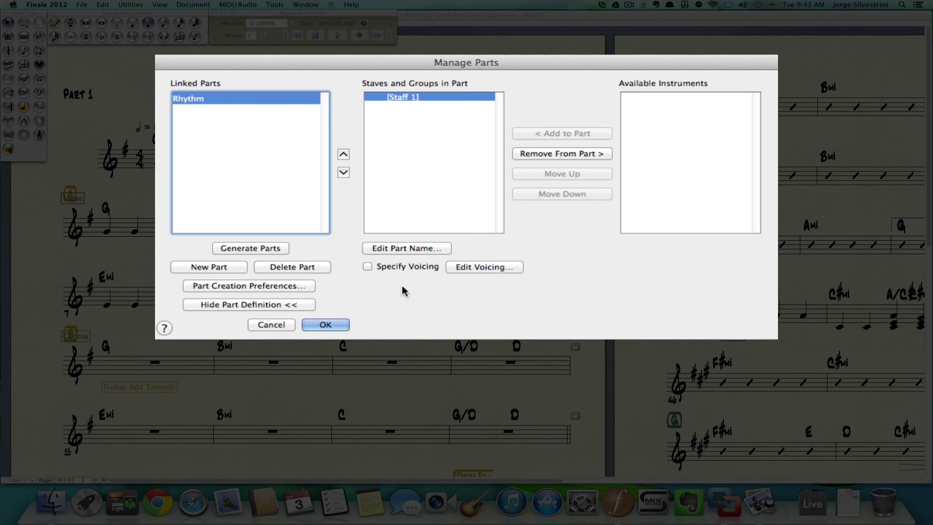
pyautogui.click(334, 326)
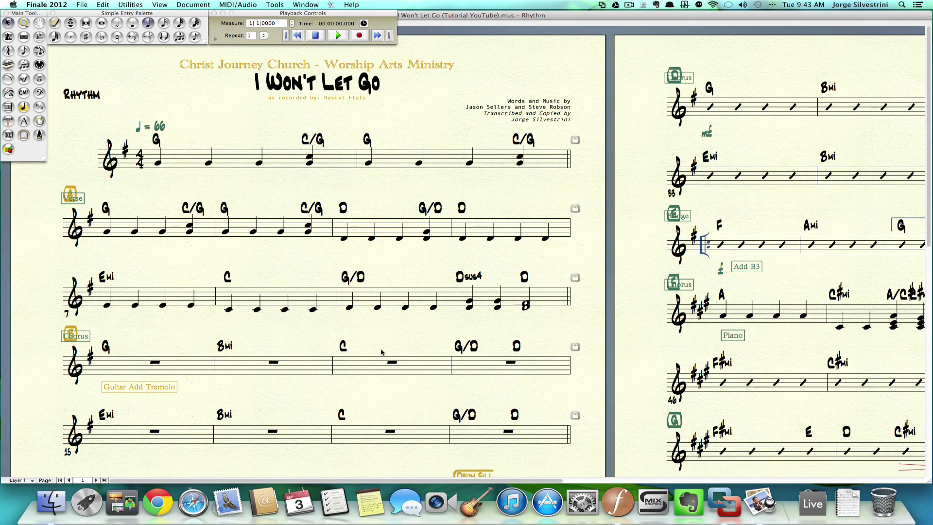
pyautogui.moveTo(290, 482); pyautogui.dragTo(465, 481)
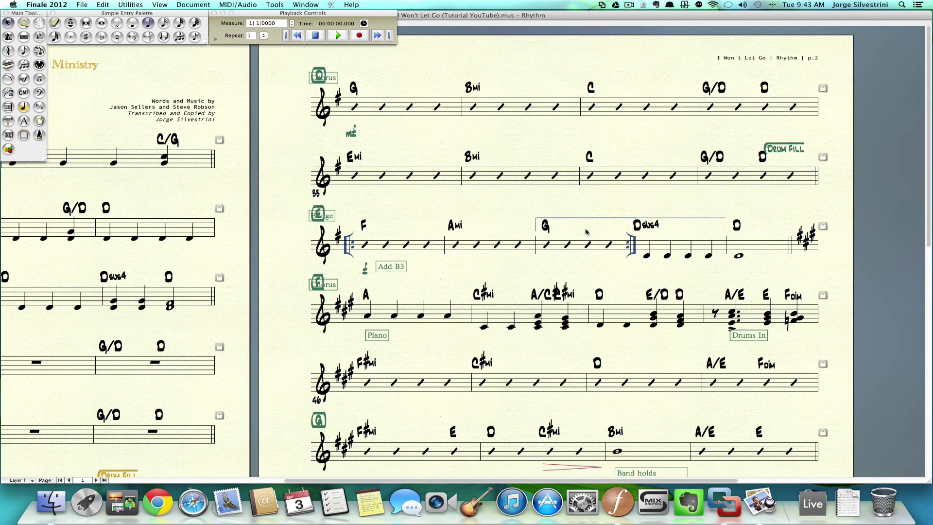
pyautogui.click(144, 481)
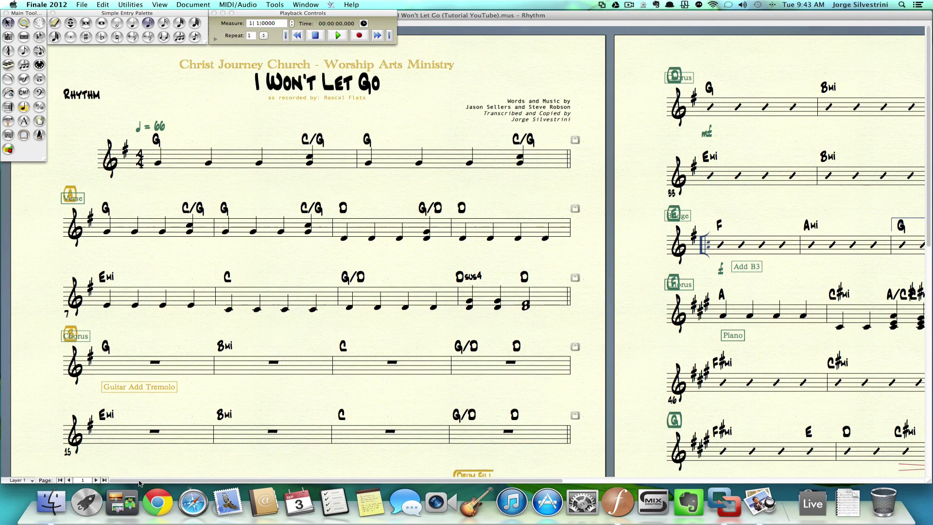
# Raise the tempo mark and move it left above the first system's clef, comparing with the reference PDF in Preview
pyautogui.click(139, 130)
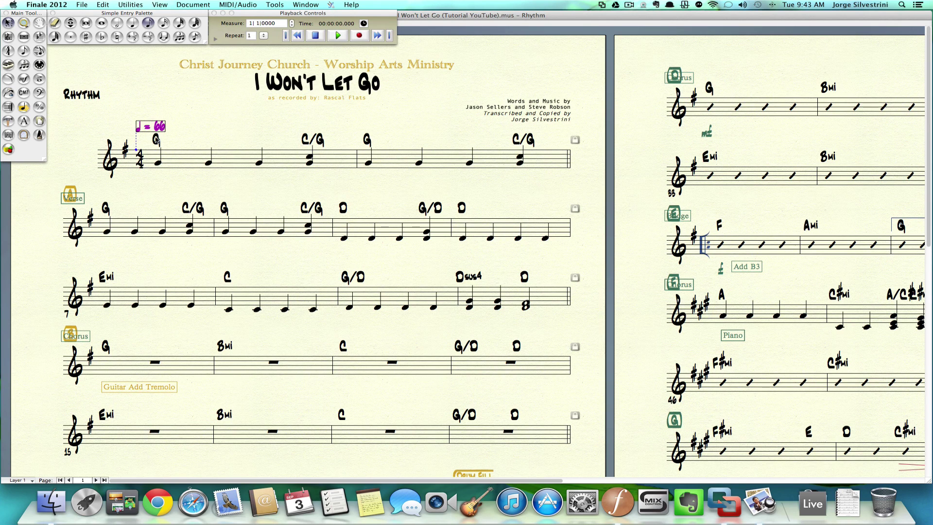
pyautogui.press('Up')
pyautogui.press('Up')
pyautogui.press('Up')
pyautogui.press('Up')
pyautogui.press('super+Tab')
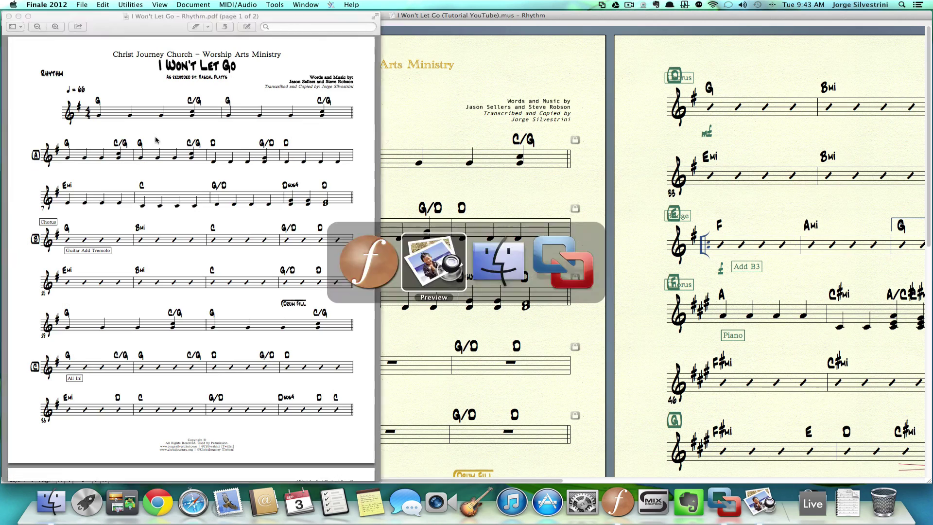
pyautogui.press('super+Tab')
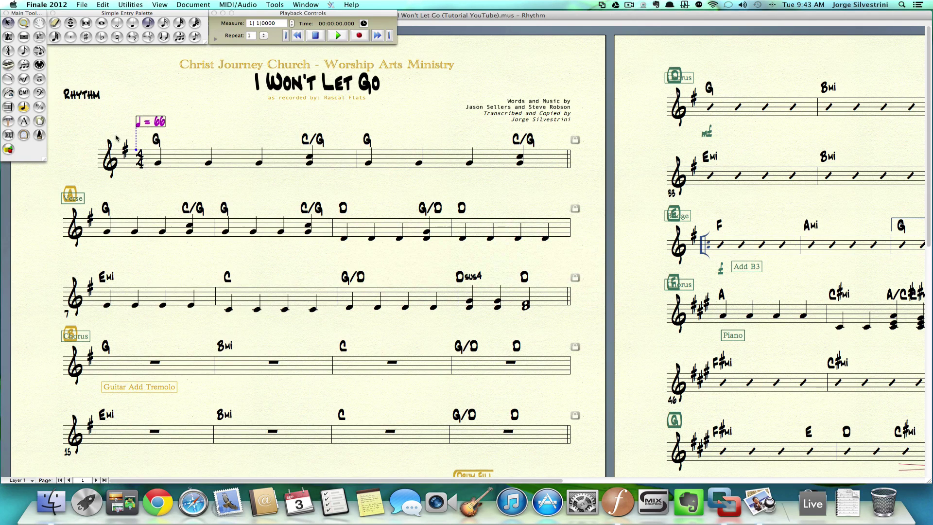
pyautogui.press('super+Tab')
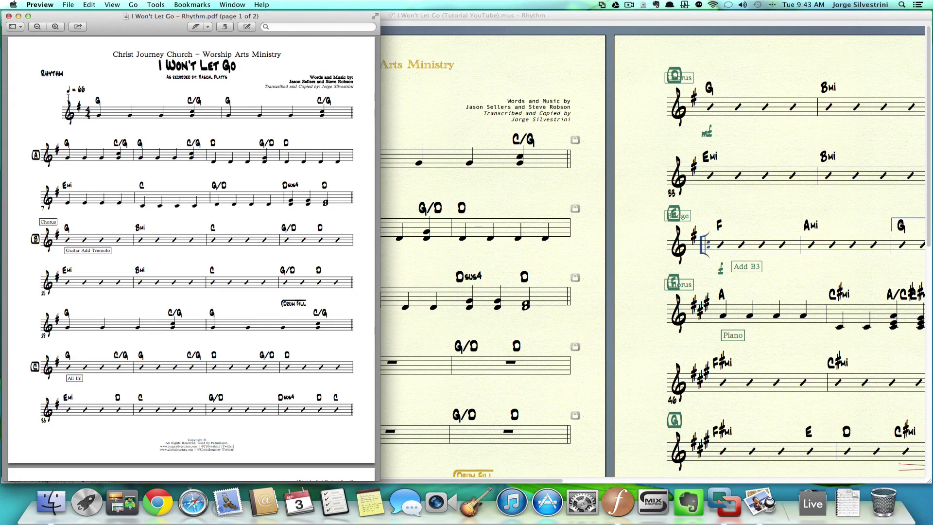
pyautogui.press('super+Tab')
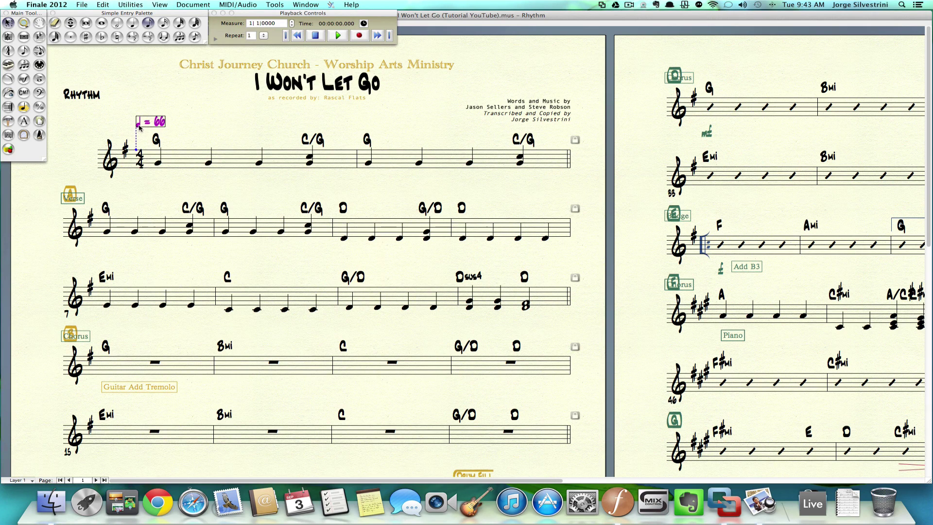
pyautogui.moveTo(139, 128); pyautogui.dragTo(106, 128)
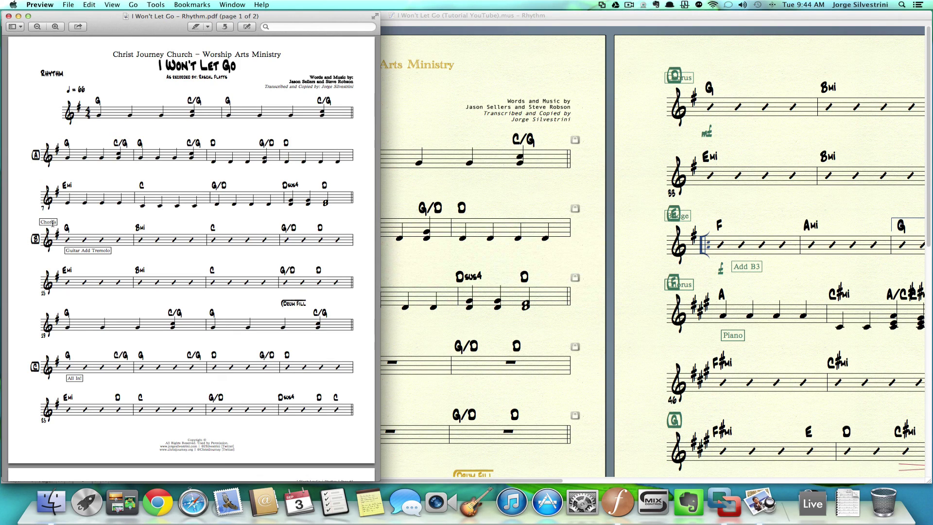
# Return to Finale and move rehearsal marks A and B off their section labels to just before their staves' clefs
pyautogui.press('super+Tab')
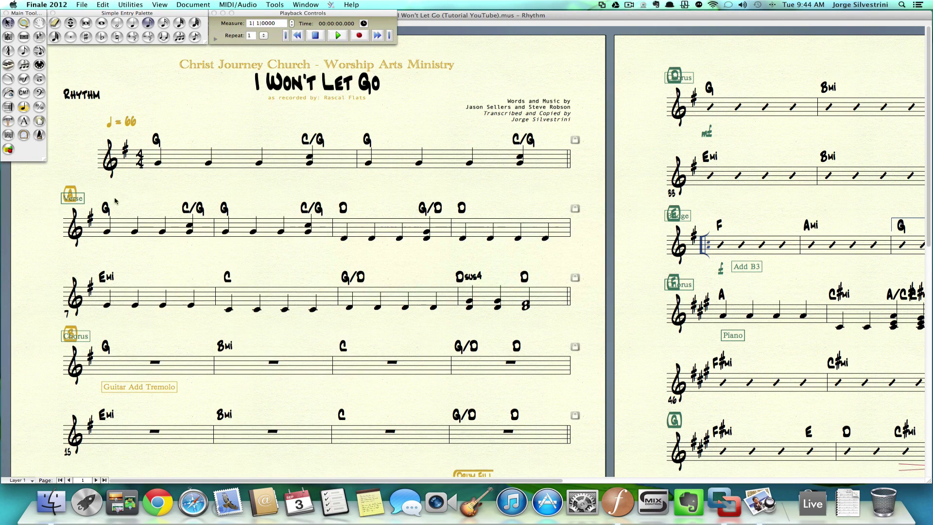
pyautogui.click(72, 191)
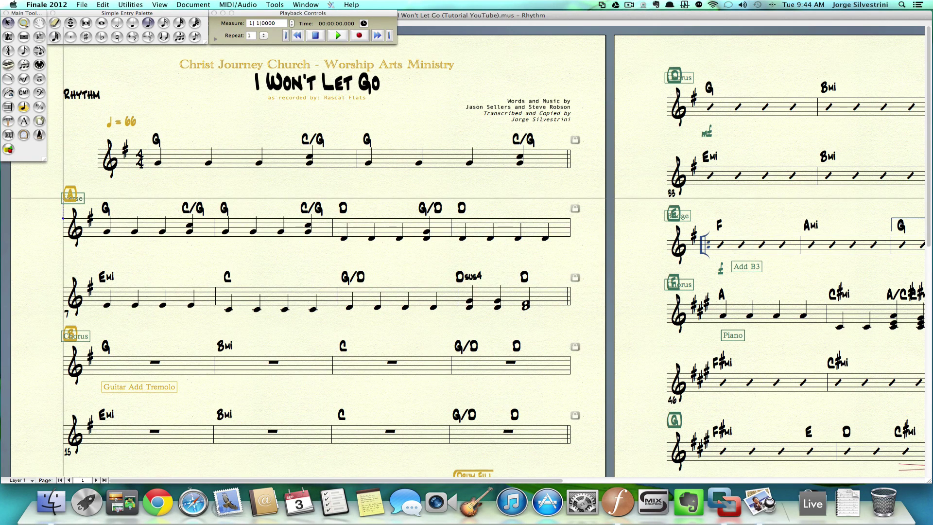
pyautogui.moveTo(70, 192); pyautogui.dragTo(57, 224)
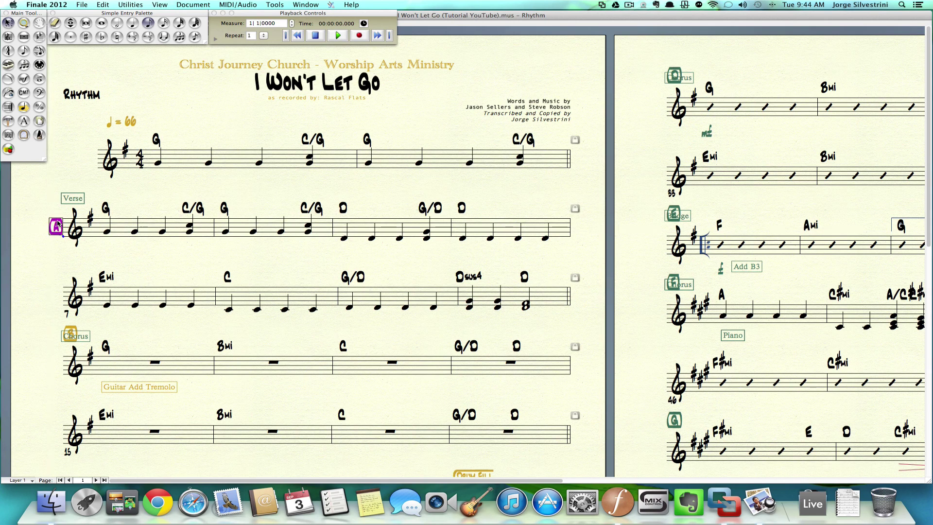
pyautogui.moveTo(71, 328); pyautogui.dragTo(57, 360)
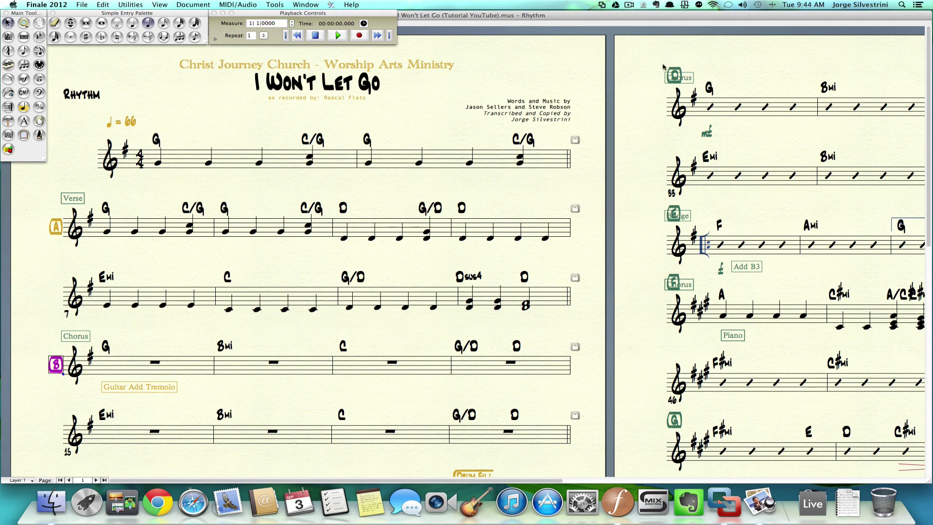
# Move the second page's rehearsal marks D, E, F and G to just before the clefs of their staves
pyautogui.moveTo(679, 70); pyautogui.dragTo(666, 115)
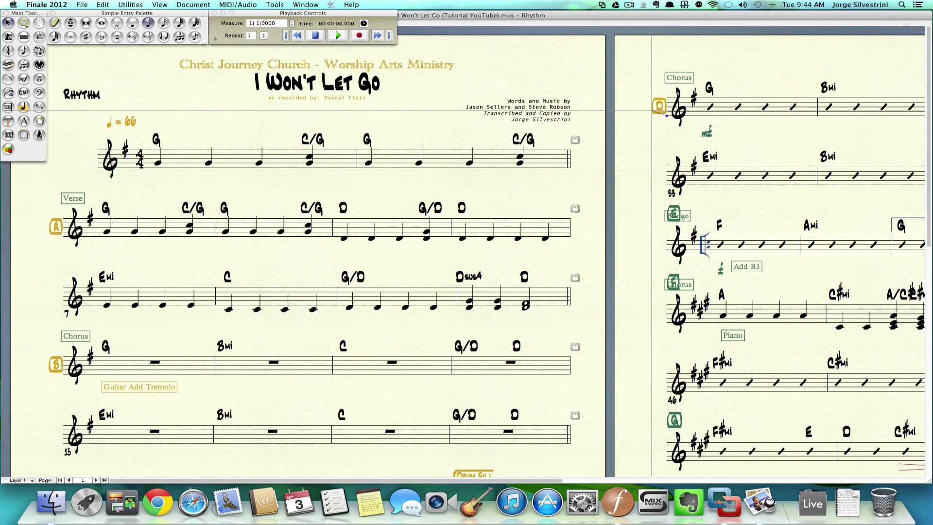
pyautogui.moveTo(665, 115); pyautogui.dragTo(666, 115)
pyautogui.moveTo(672, 208); pyautogui.dragTo(659, 239)
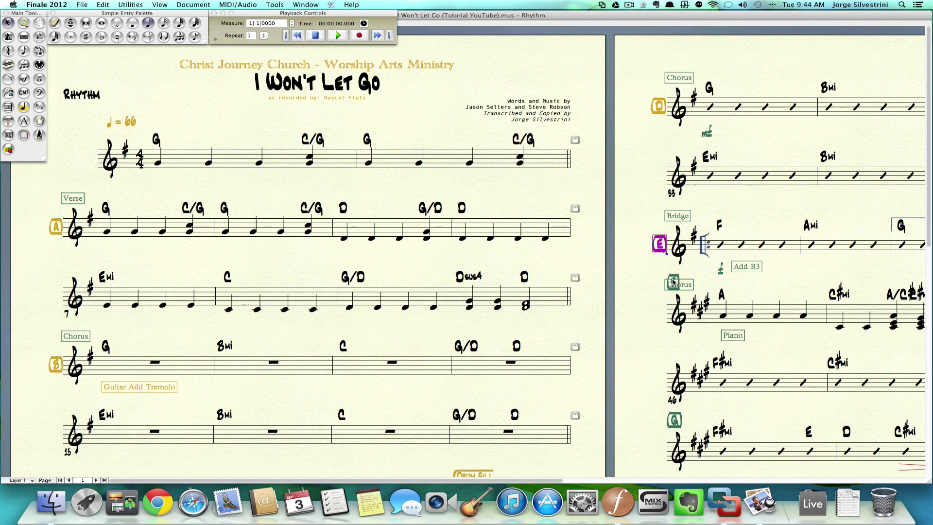
pyautogui.moveTo(673, 281); pyautogui.dragTo(660, 313)
pyautogui.moveTo(673, 419); pyautogui.dragTo(658, 450)
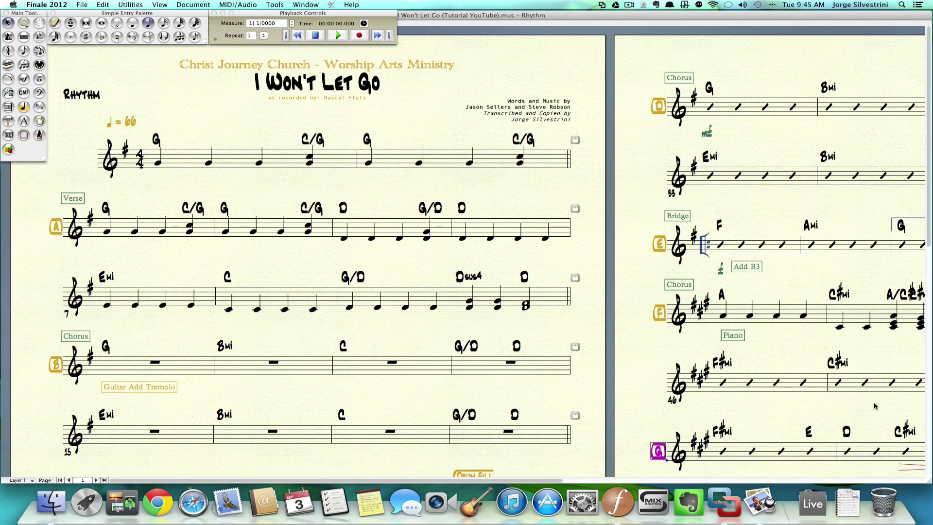
# Move rehearsal mark C on the first page off the Verse label to just before its staff's clef
pyautogui.click(931, 403)
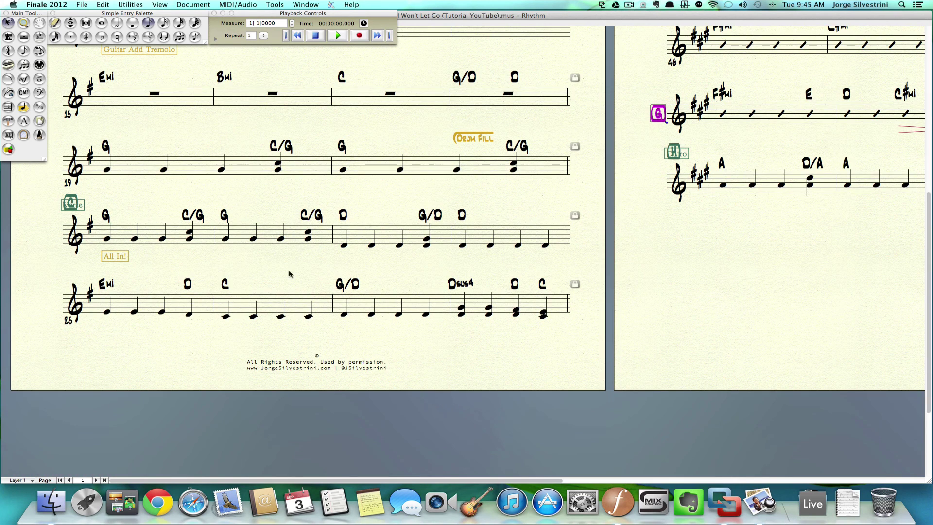
pyautogui.moveTo(74, 203); pyautogui.dragTo(57, 232)
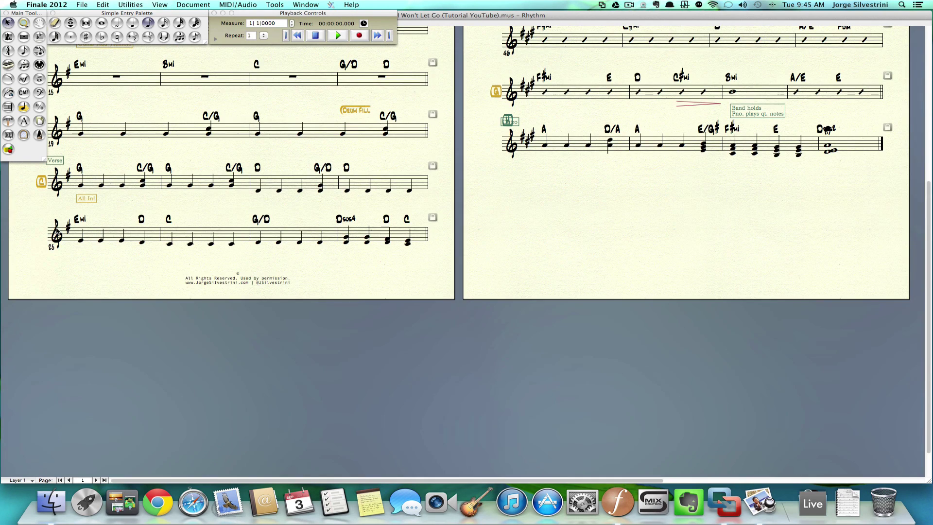
pyautogui.press('super+minus')
pyautogui.click(44, 437)
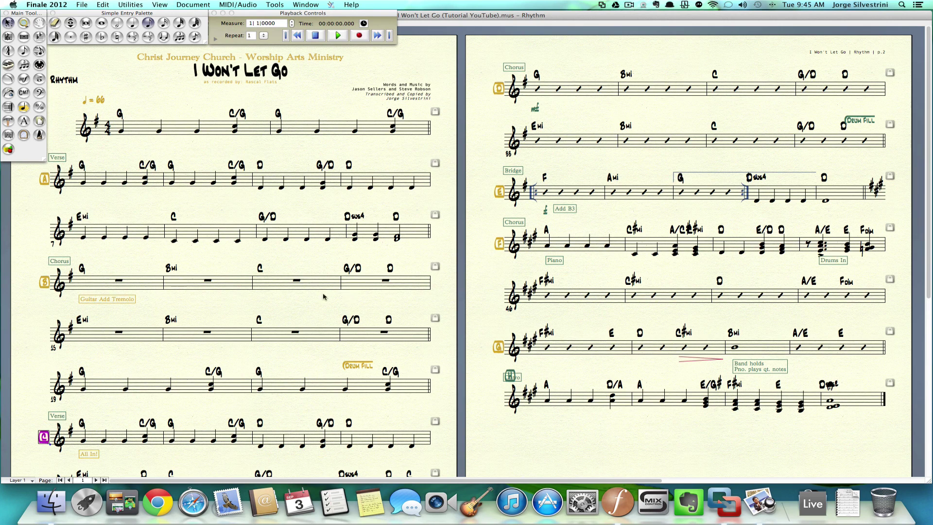
# Check the chorus at B in the Preview PDF, and apply slash notation to its two systems of empty measures in Finale
pyautogui.press('super+Tab')
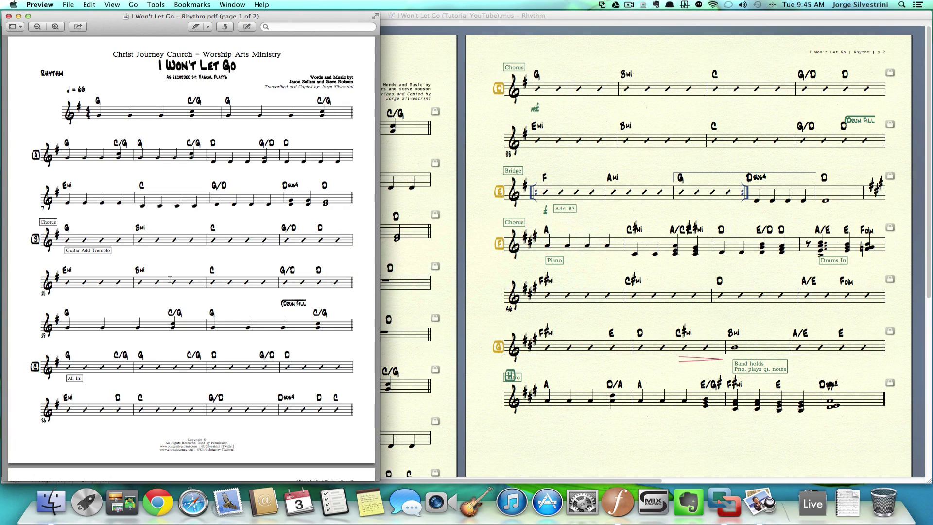
pyautogui.press('super+Tab')
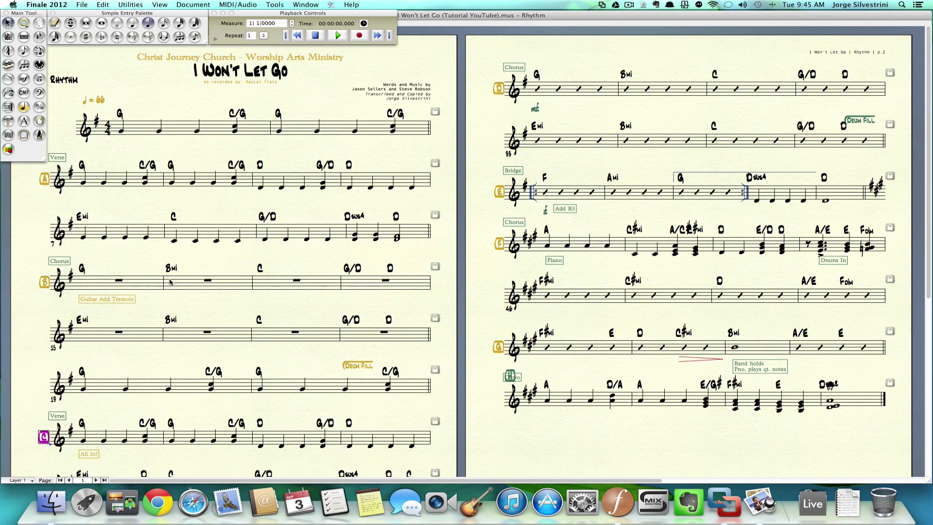
pyautogui.click(87, 287)
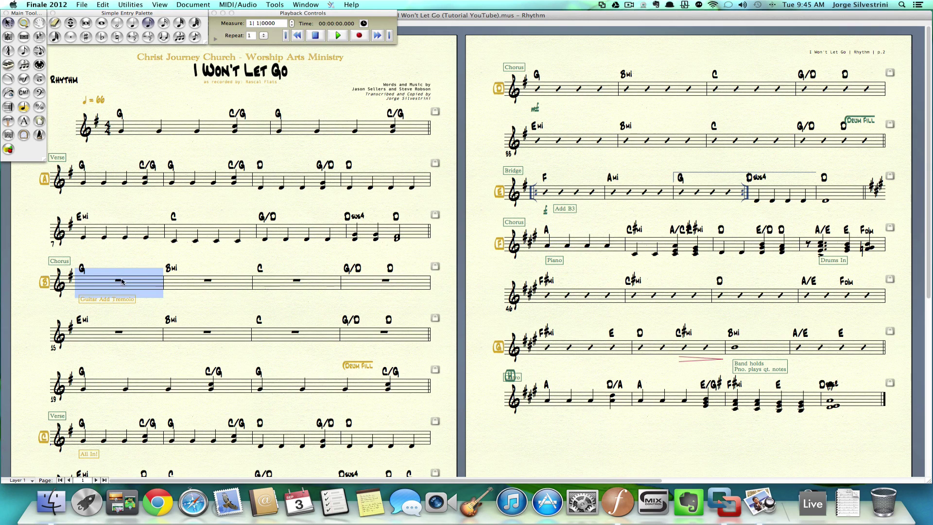
pyautogui.keyDown('shift'); pyautogui.click(361, 335); pyautogui.keyUp('shift')
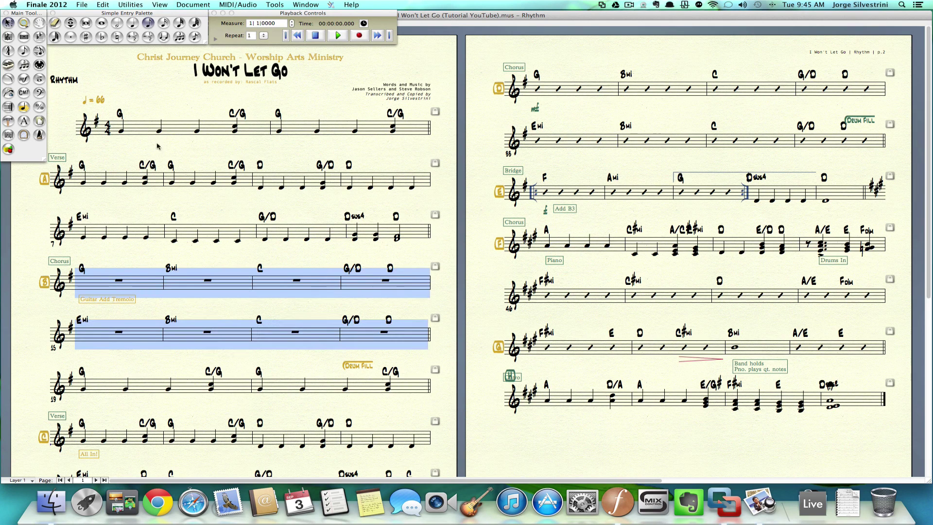
pyautogui.click(8, 37)
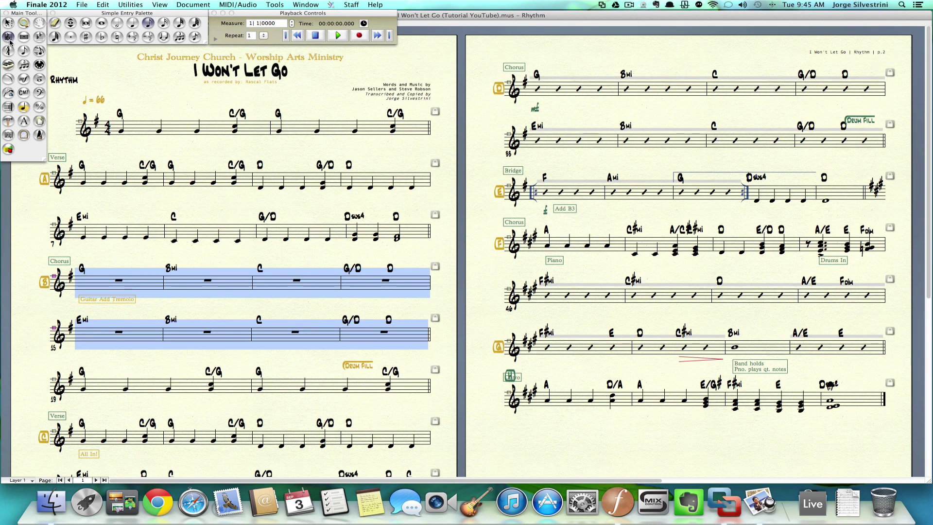
pyautogui.press('s')
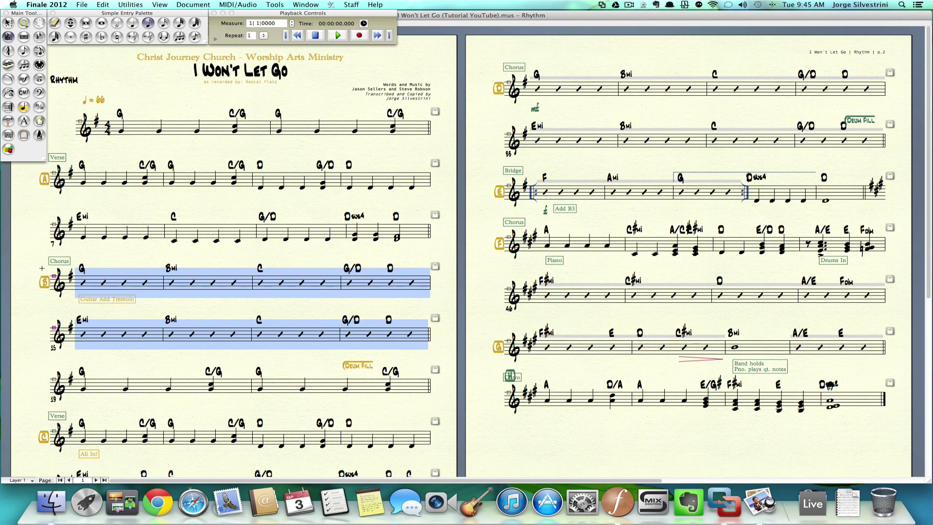
pyautogui.press('Escape')
pyautogui.click(42, 311)
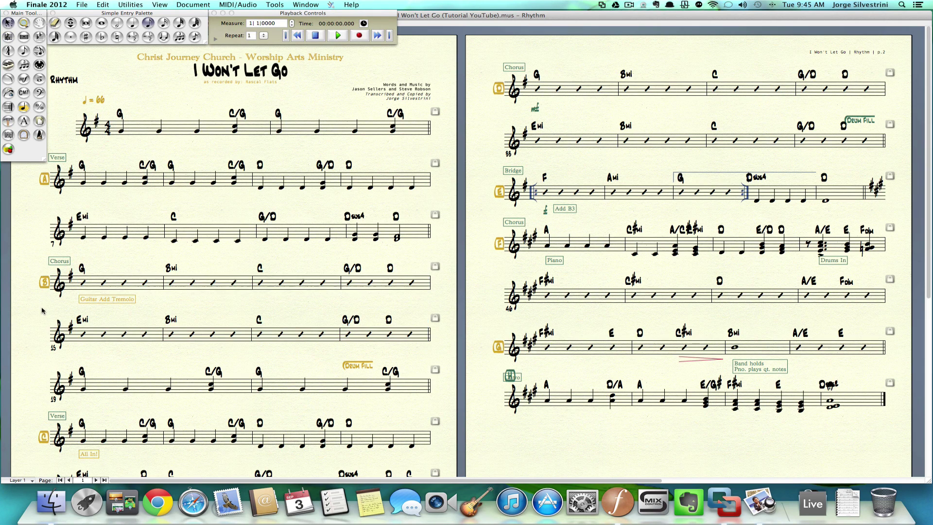
# Nudge the "Guitar Add Tremolo" text up closer to the staff at rehearsal mark B
pyautogui.click(107, 300)
pyautogui.press('Up')
pyautogui.press('Up')
pyautogui.press('Up')
pyautogui.press('Up')
pyautogui.press('Up')
pyautogui.press('Up')
pyautogui.press('Up')
pyautogui.press('Up')
pyautogui.press('Up')
pyautogui.press('Down')
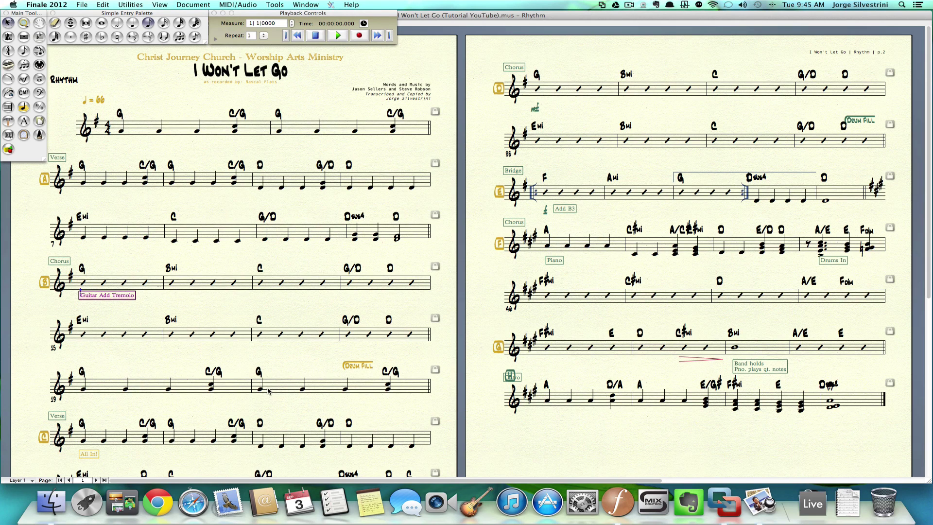
# Try narrowing the system at measure 19 to about half width and raising its Drum Fill marking above the chords
pyautogui.click(36, 125)
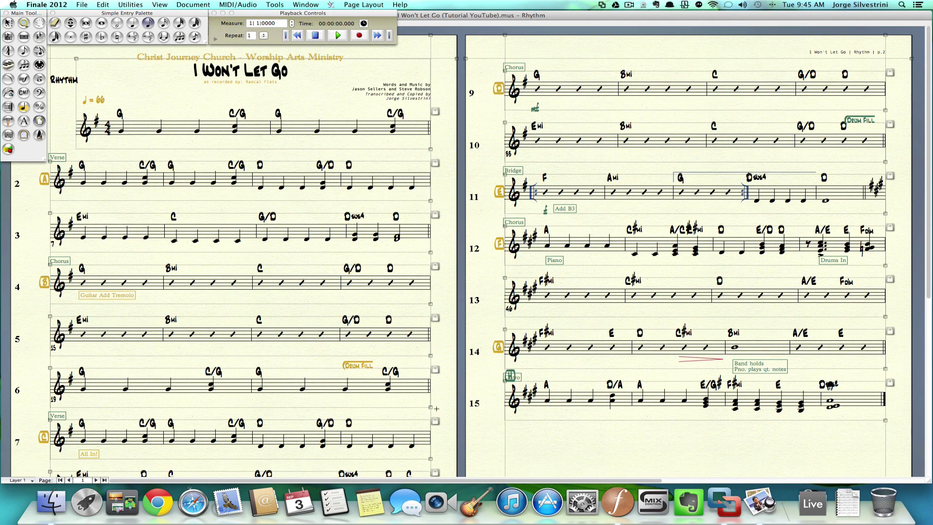
pyautogui.moveTo(430, 406); pyautogui.dragTo(254, 391)
pyautogui.moveTo(50, 367); pyautogui.dragTo(52, 368)
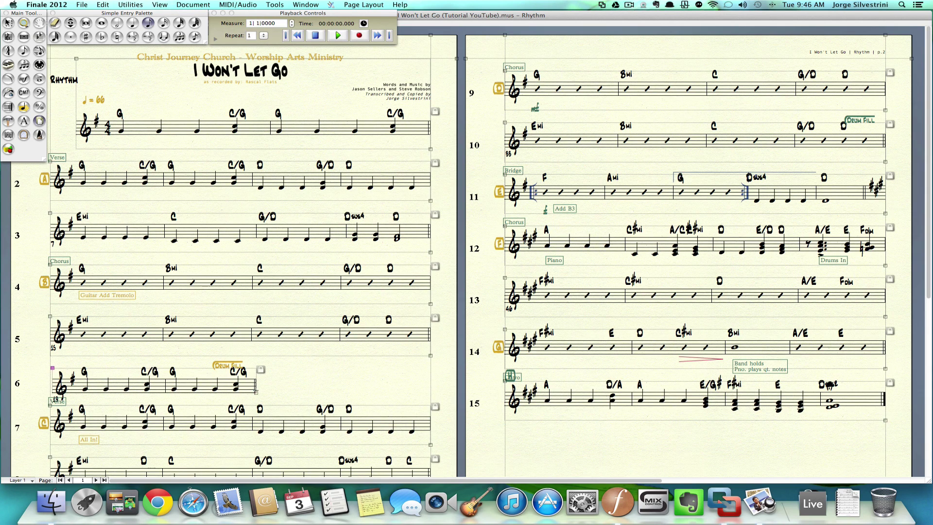
pyautogui.press('Escape')
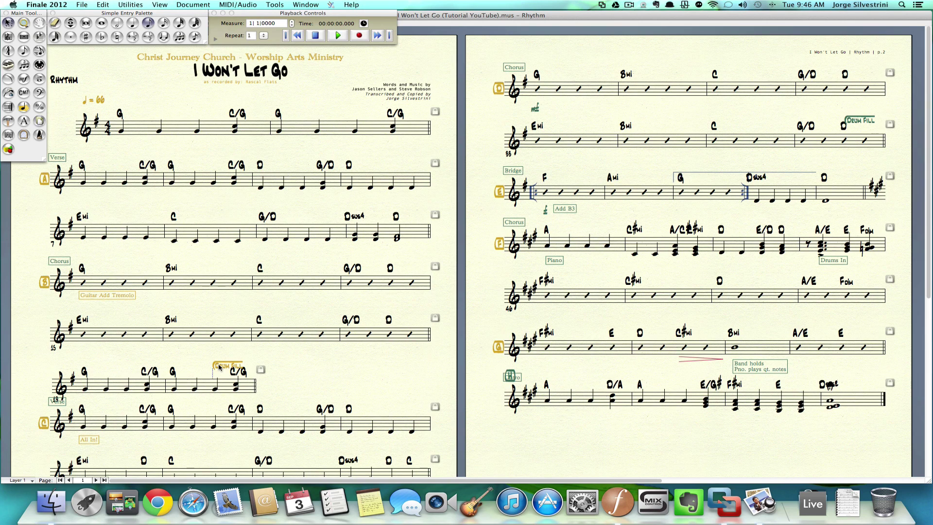
pyautogui.moveTo(219, 365)
pyautogui.mouseDown()
pyautogui.moveTo(257, 378)
pyautogui.moveTo(257, 388)
pyautogui.moveTo(232, 363)
pyautogui.moveTo(212, 363)
pyautogui.mouseUp()
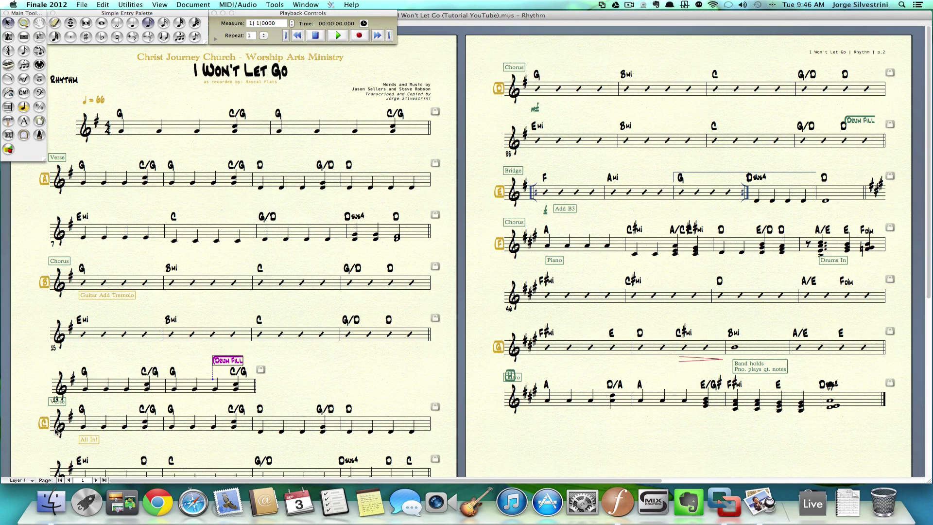
# Undo the resizing of the measure 19 system and the move of its Drum Fill marking
pyautogui.press('super+z')
pyautogui.press('super+z')
pyautogui.press('super+z')
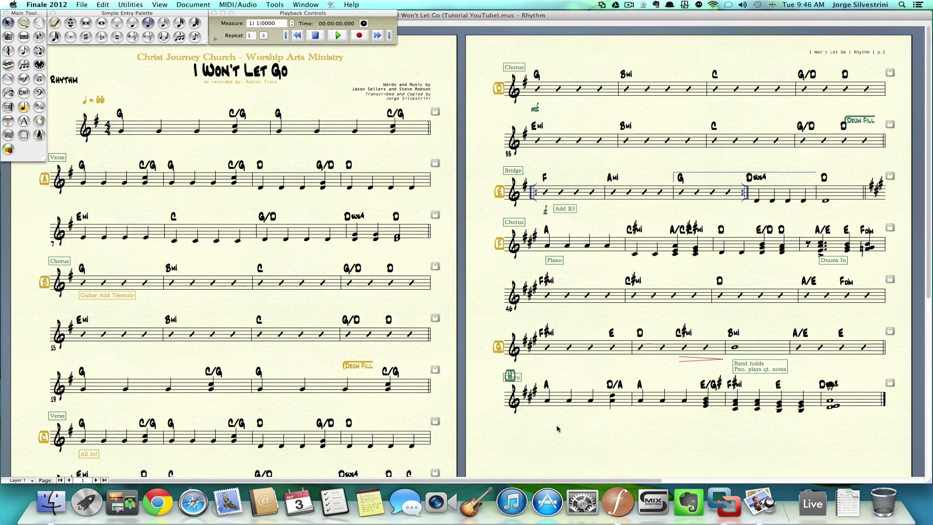
# Raise the "All In!" text slightly, check the Preview PDF, and apply slash notation from rehearsal mark C through the next system's third measure
pyautogui.scroll(-5, 930, 284)
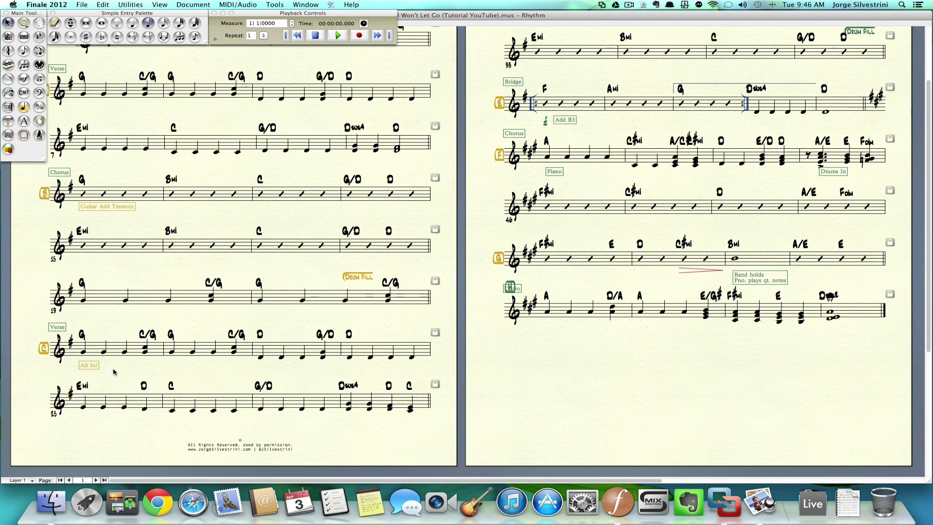
pyautogui.moveTo(90, 367); pyautogui.dragTo(90, 366)
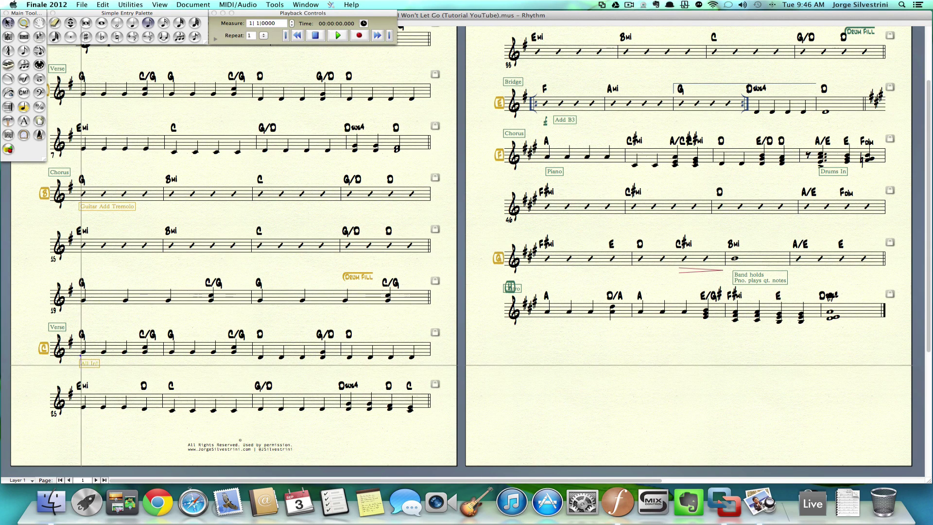
pyautogui.press('super+Tab')
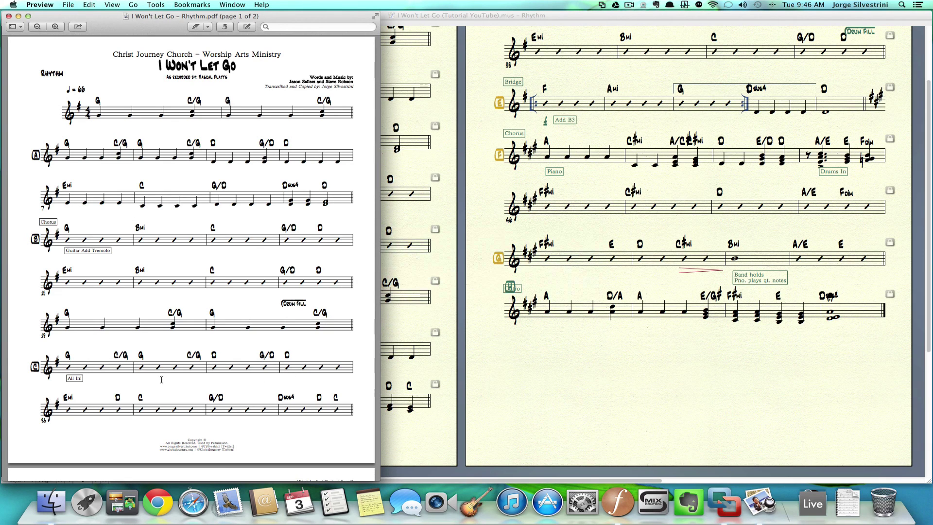
pyautogui.press('super+Tab')
pyautogui.click(102, 350)
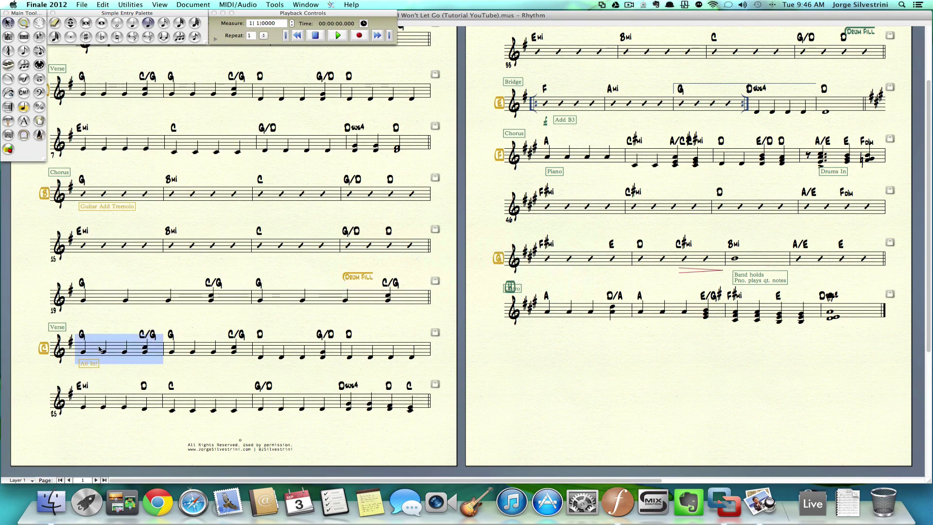
pyautogui.press('super+Tab')
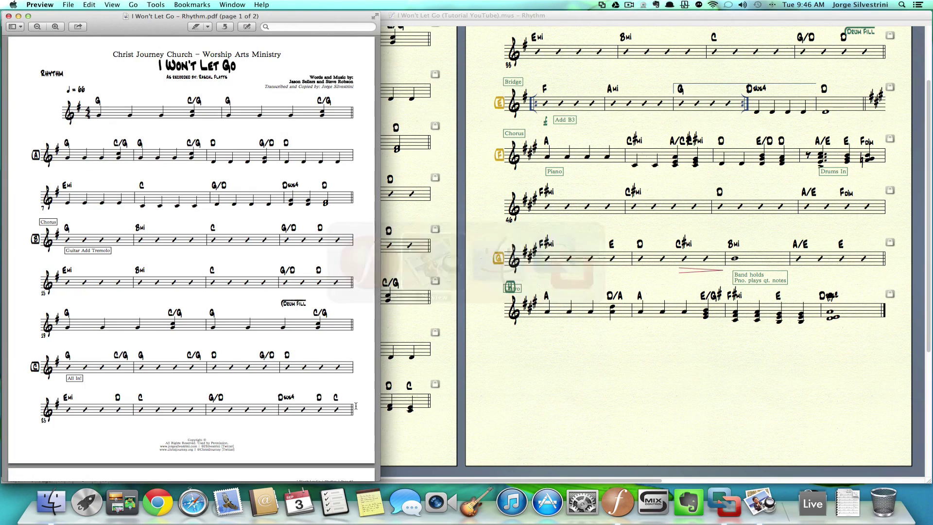
pyautogui.press('super+Tab')
pyautogui.keyDown('shift'); pyautogui.click(321, 403); pyautogui.keyUp('shift')
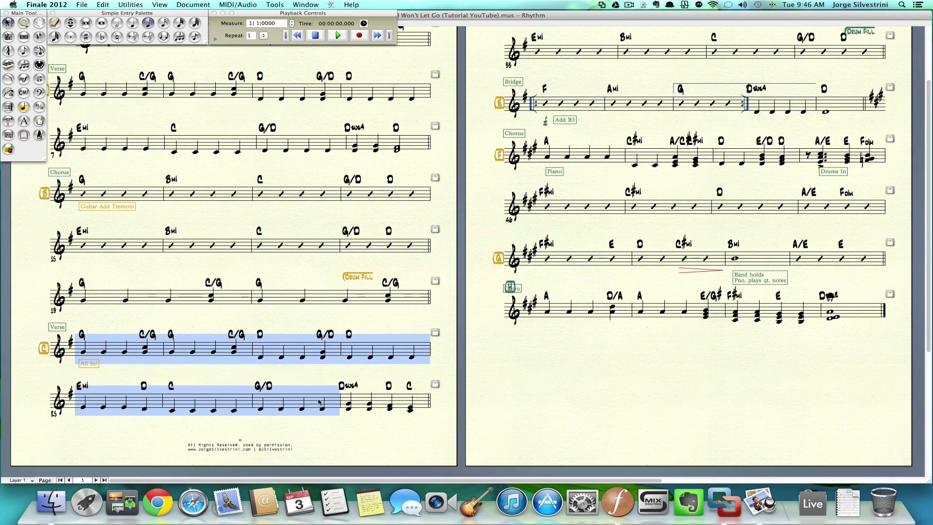
pyautogui.click(8, 37)
pyautogui.press('s')
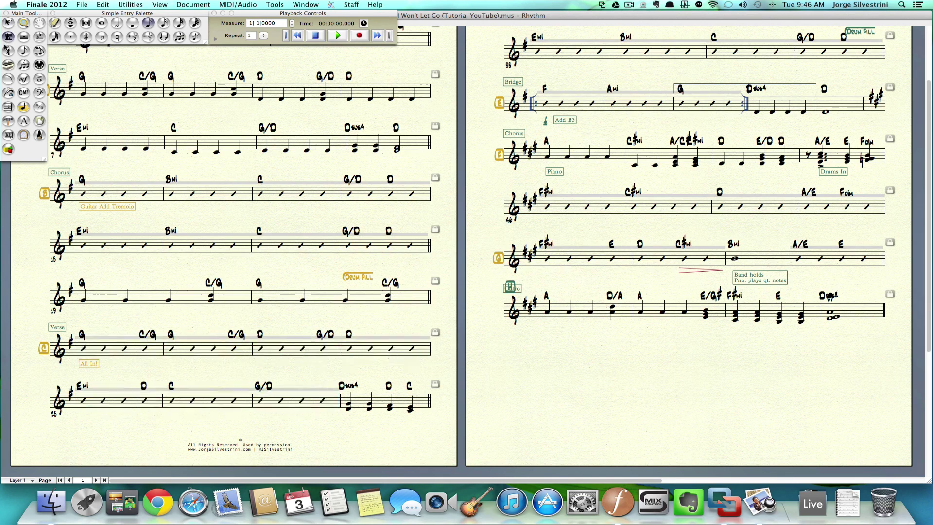
pyautogui.press('Escape')
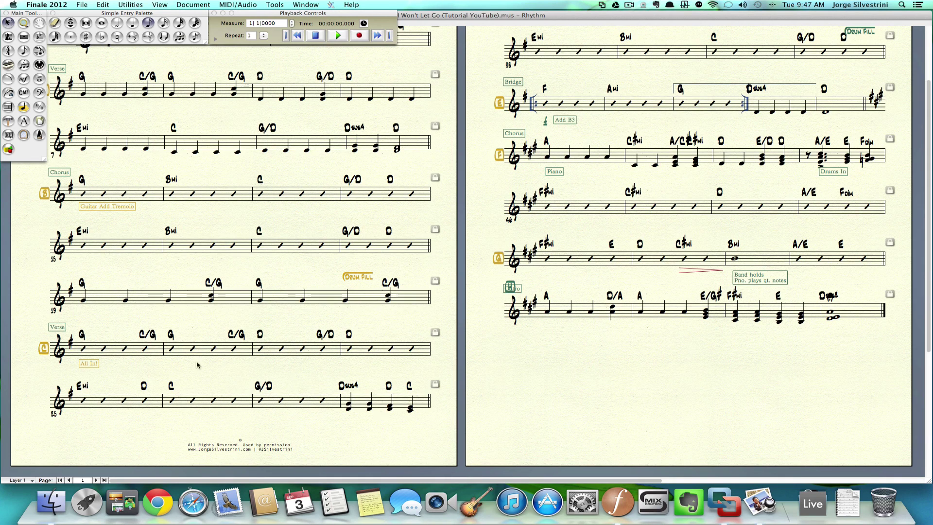
# Nudge the "All In!" text at C up closer to its staff and the first page's Drum Fill marking down
pyautogui.click(86, 365)
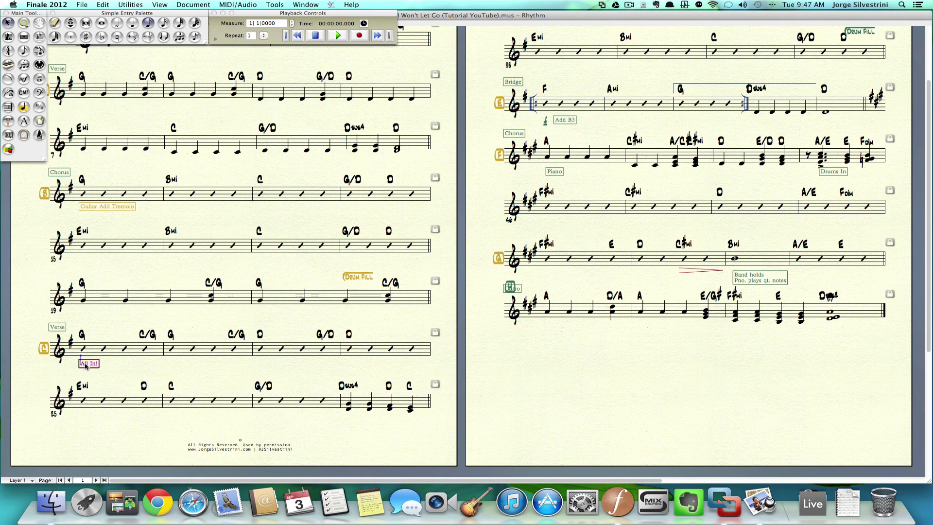
pyautogui.press('Up')
pyautogui.press('Up')
pyautogui.press('Up')
pyautogui.click(352, 278)
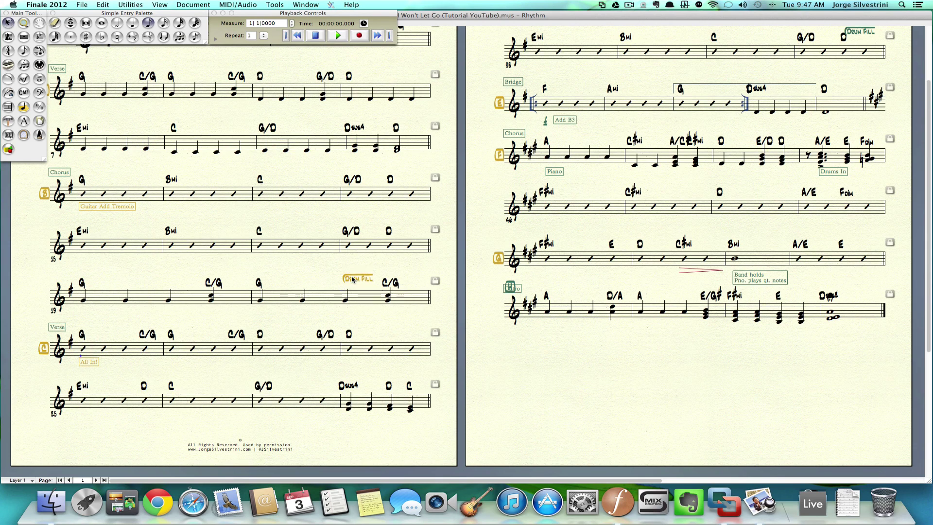
pyautogui.press('Down')
pyautogui.press('Down')
# Move rehearsal mark H off the Outro label to just before its staff's clef
pyautogui.click(505, 291)
pyautogui.moveTo(505, 290); pyautogui.dragTo(493, 313)
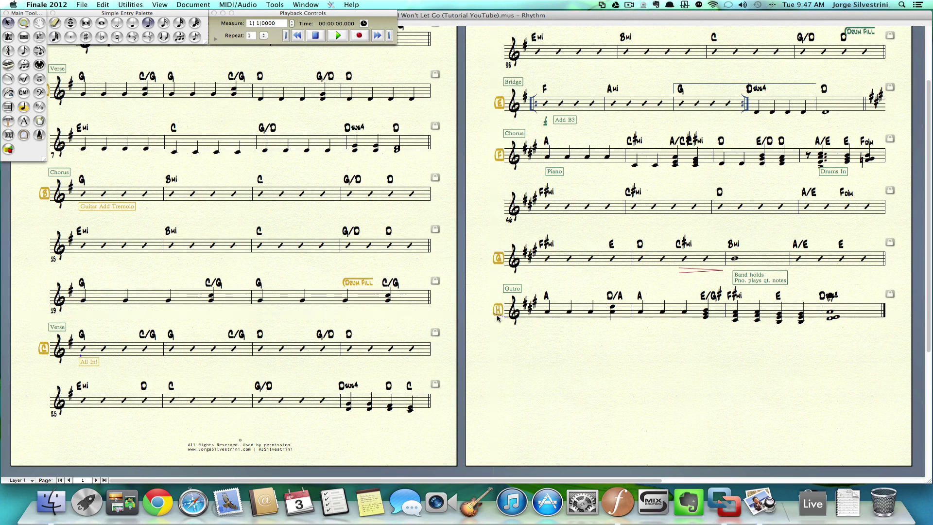
# Move the mf dynamic at D closer to its staff and raise the second page's Drum Fill marking clear of the D chord
pyautogui.moveTo(930, 244); pyautogui.dragTo(931, 164)
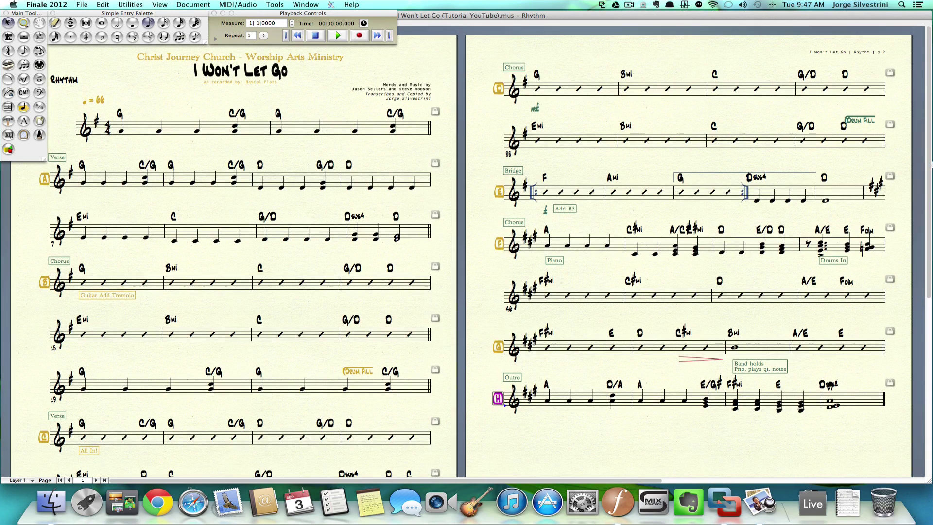
pyautogui.click(537, 111)
pyautogui.press('Escape')
pyautogui.click(537, 113)
pyautogui.moveTo(862, 124)
pyautogui.mouseDown()
pyautogui.moveTo(857, 157)
pyautogui.moveTo(857, 120)
pyautogui.mouseUp()
# Check page 2 of the Preview PDF, and move the Bridge's dynamic and "Add B3" text up closer to the staff in Finale
pyautogui.press('super+Tab')
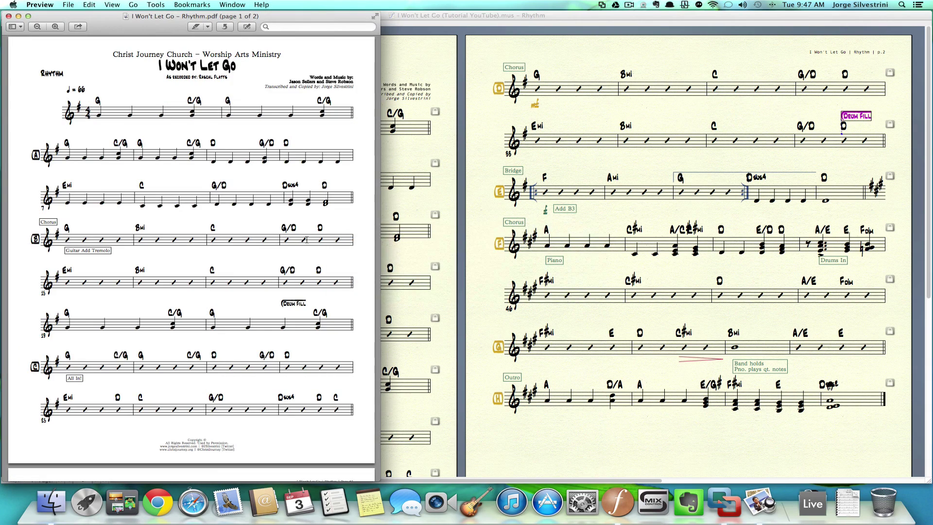
pyautogui.scroll(-15, 298, 323)
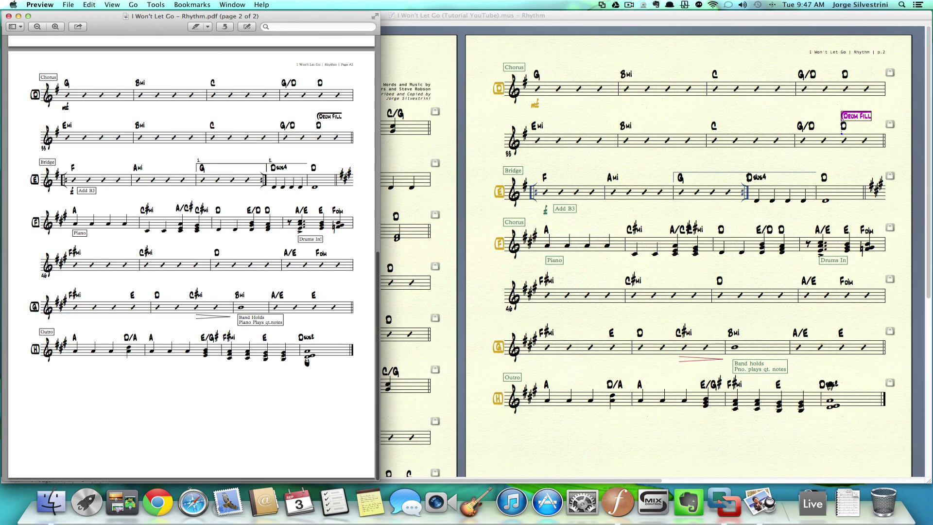
pyautogui.press('super+Tab')
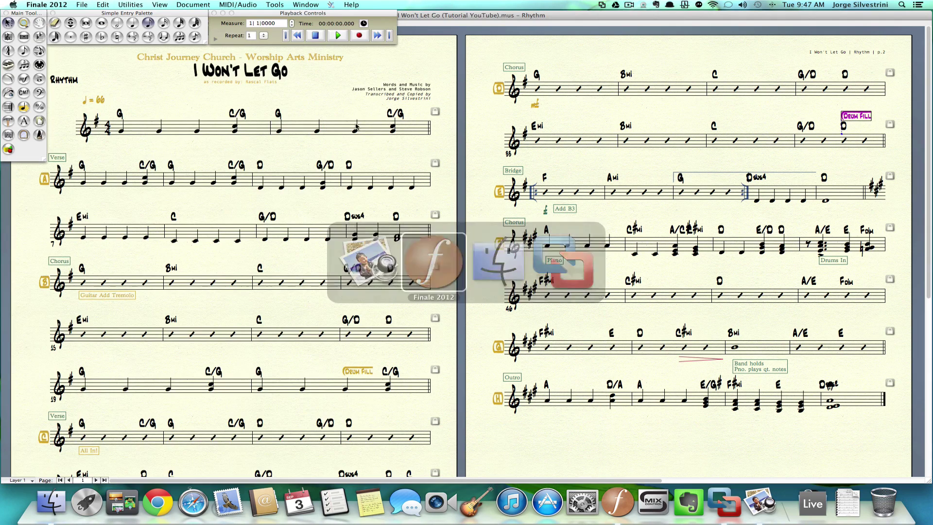
pyautogui.press('super+Tab')
pyautogui.press('super+Tab')
pyautogui.click(545, 211)
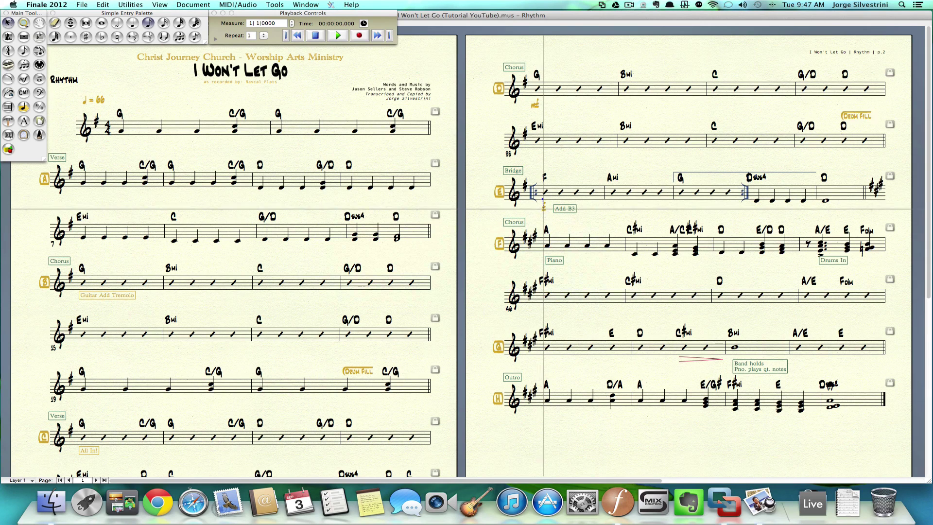
pyautogui.click(544, 207)
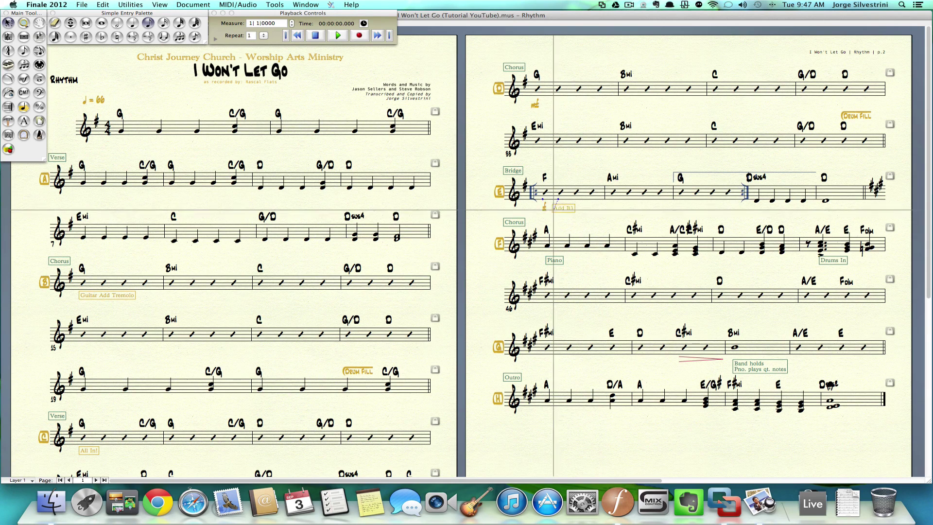
pyautogui.moveTo(552, 208); pyautogui.dragTo(552, 208)
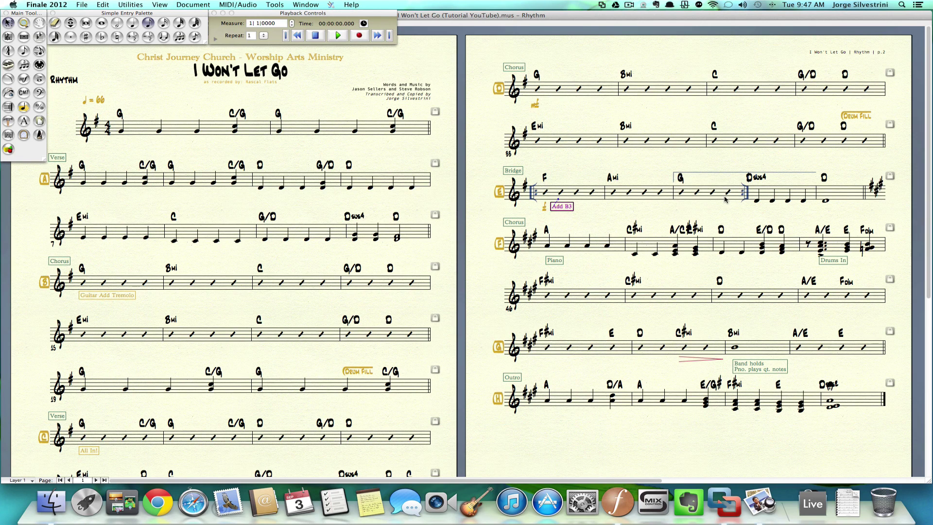
pyautogui.press('super+a')
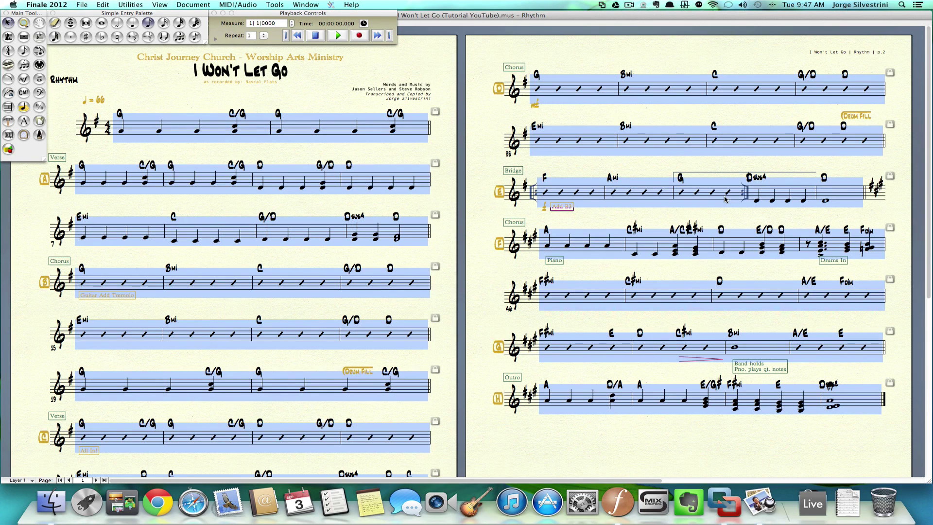
pyautogui.click(578, 170)
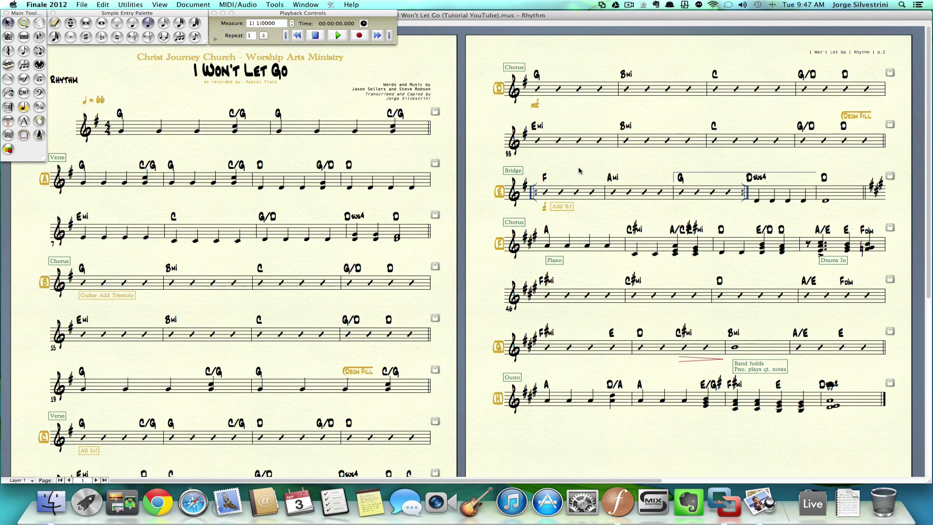
pyautogui.press('super+a')
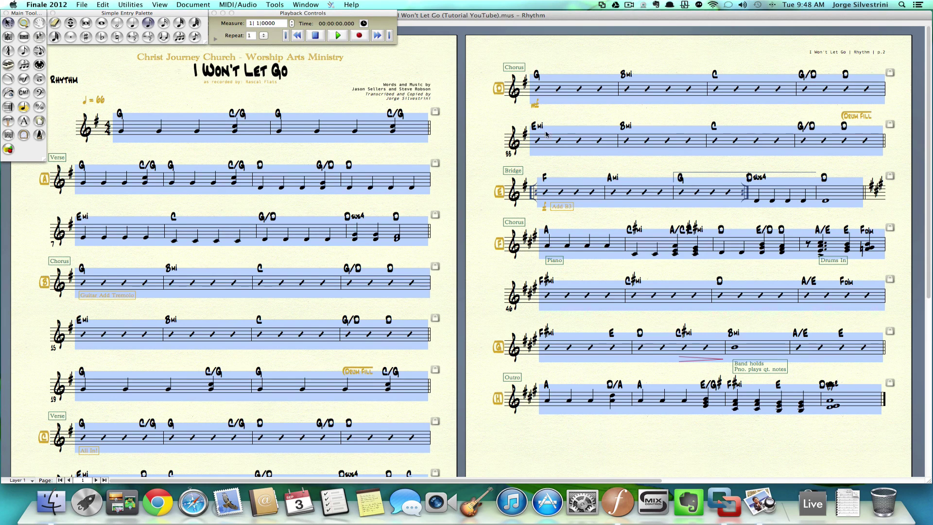
pyautogui.click(570, 121)
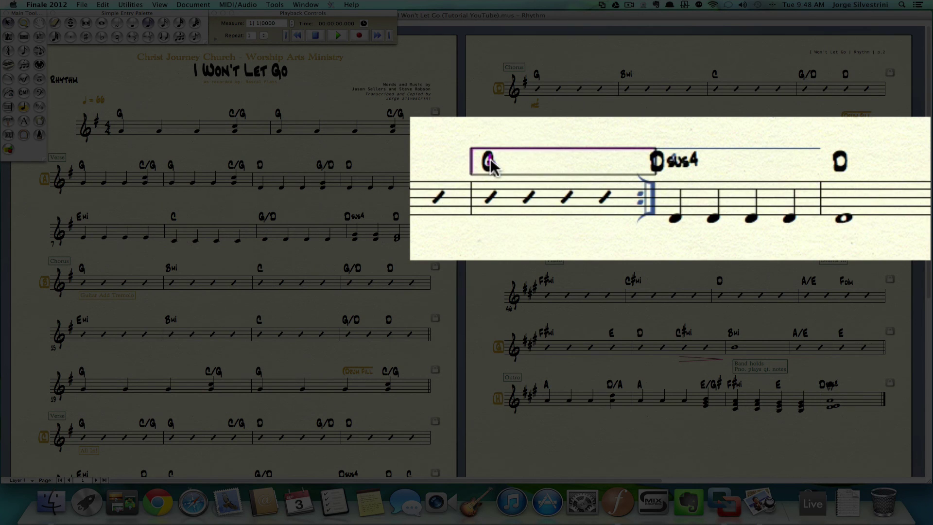
# Move the first and second ending numbers in the Bridge above their bracket lines
pyautogui.click(505, 147)
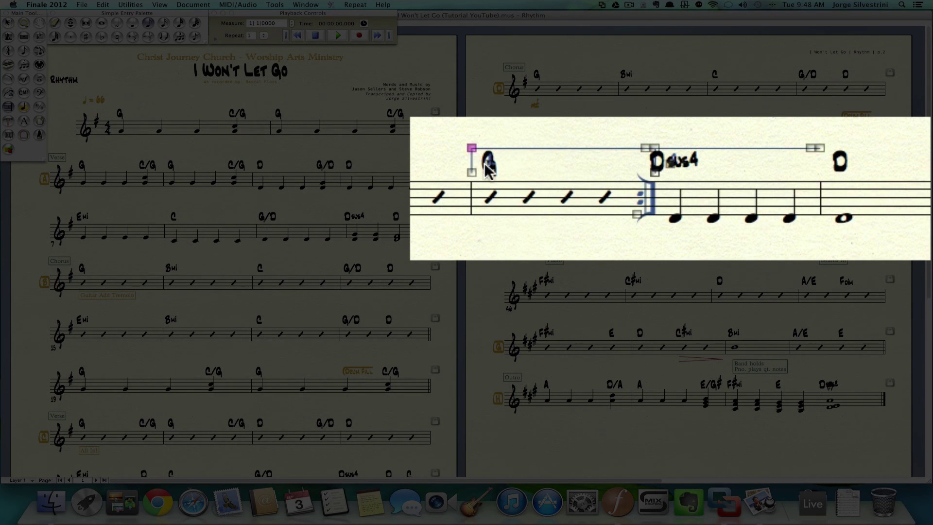
pyautogui.moveTo(489, 165); pyautogui.dragTo(475, 145)
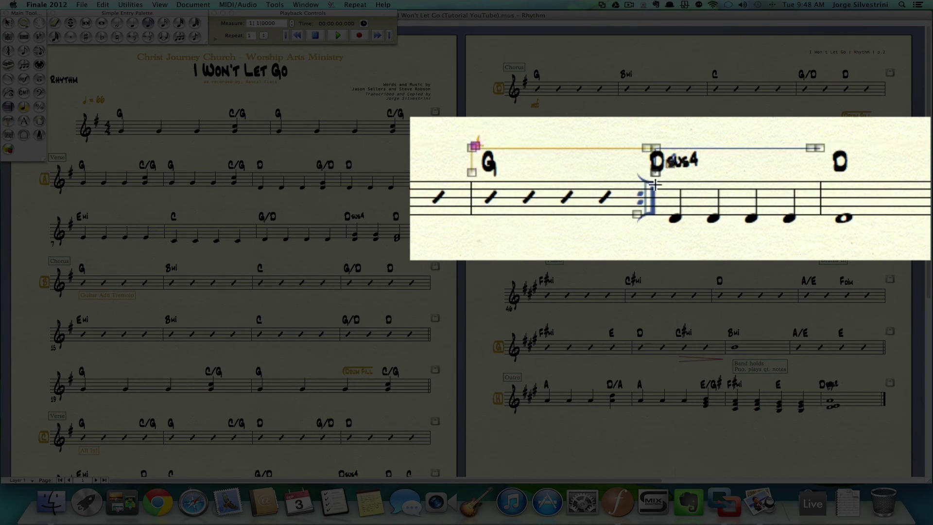
pyautogui.moveTo(669, 154); pyautogui.dragTo(659, 145)
pyautogui.click(685, 168)
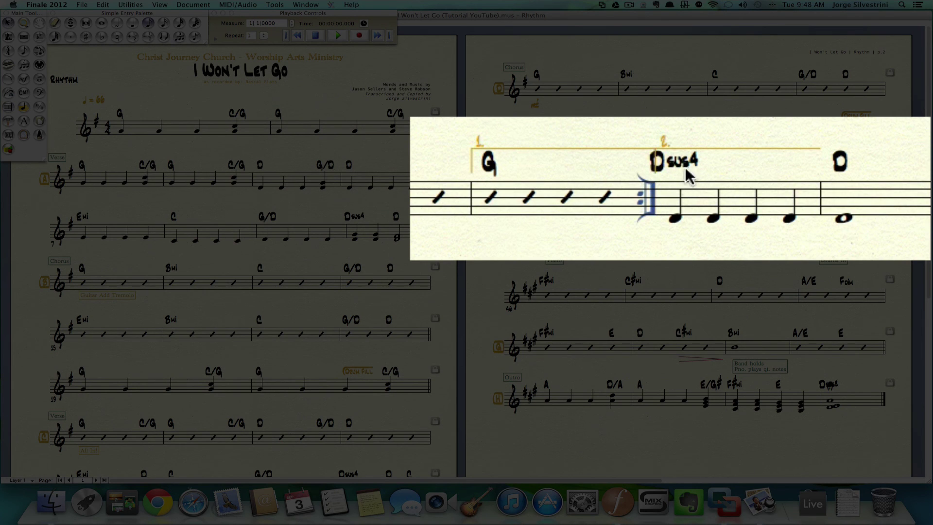
# Shift the Bridge's Dsus4 chord symbol right so it clears the second ending's bracket
pyautogui.click(685, 169)
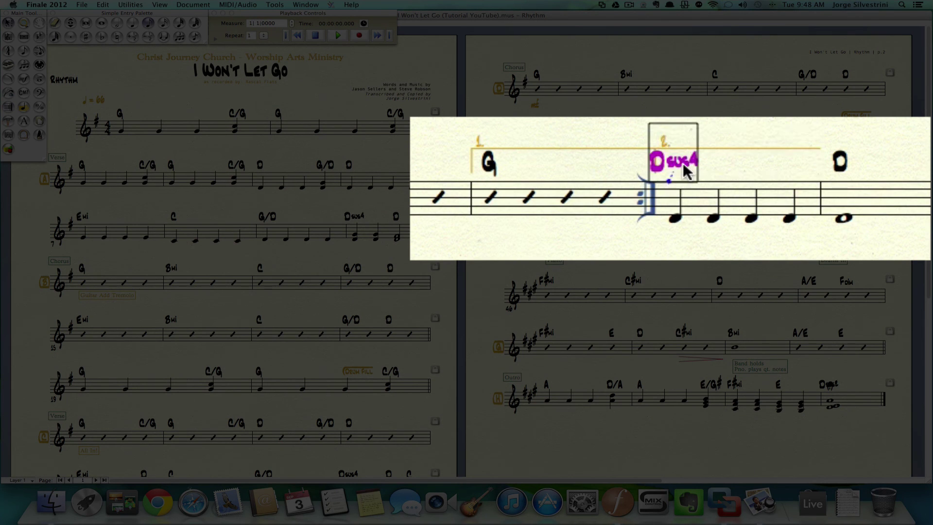
pyautogui.press('Escape')
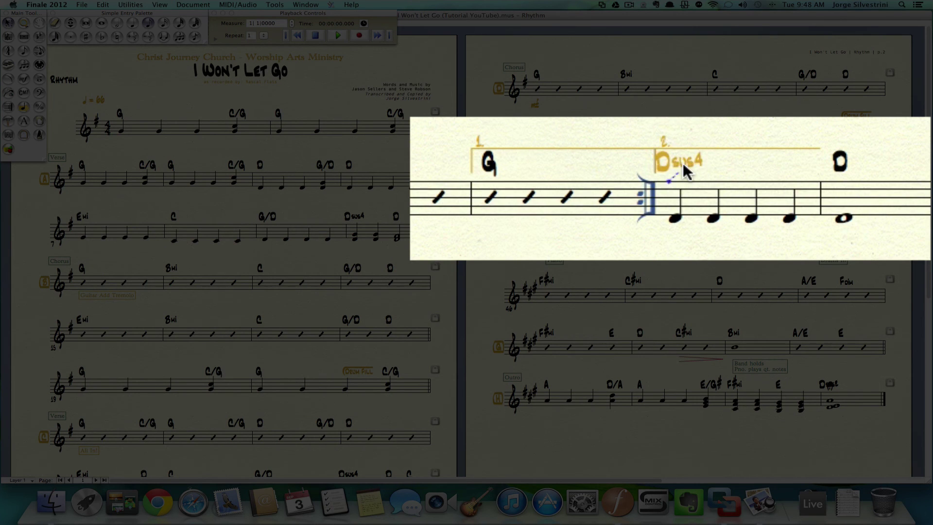
pyautogui.click(683, 165)
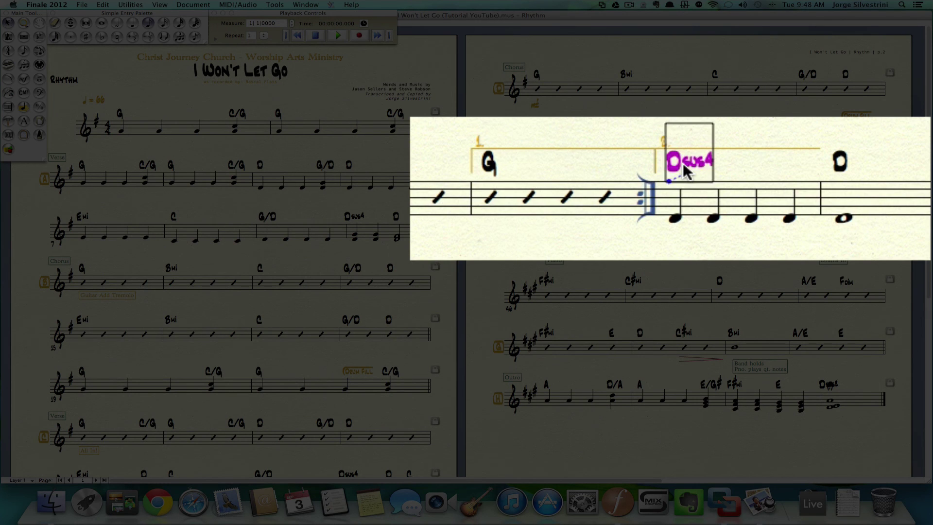
pyautogui.press('Left')
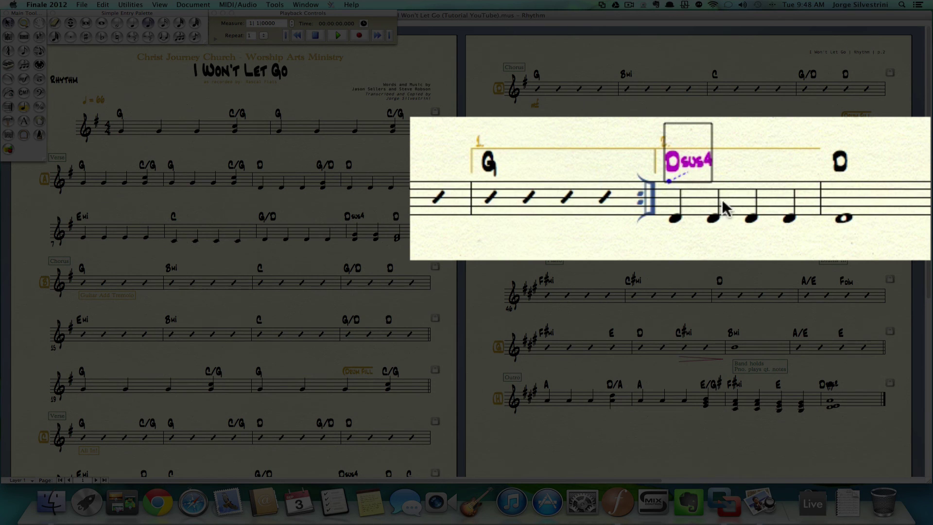
pyautogui.click(747, 171)
pyautogui.click(500, 136)
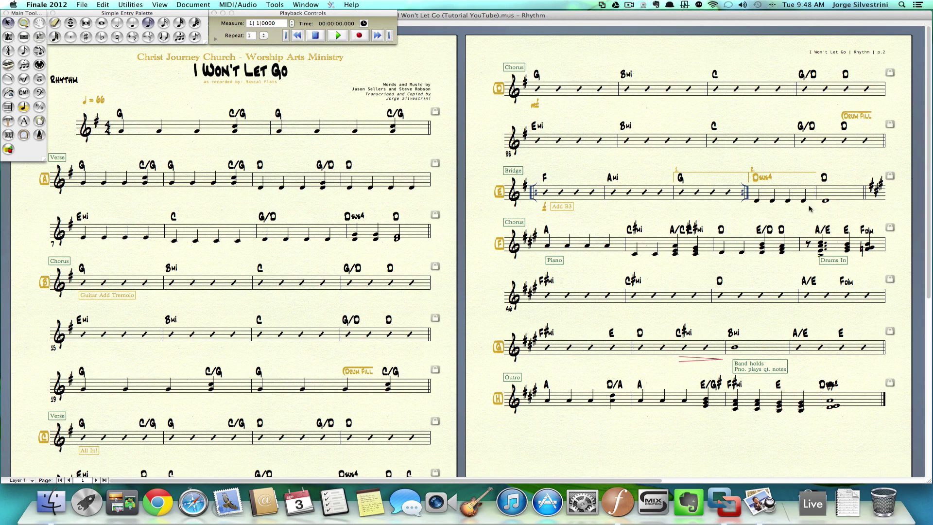
# Check page 2 of the PDF in Preview, and move the "Piano" text at F closer to the staff in Finale
pyautogui.press('super+Tab')
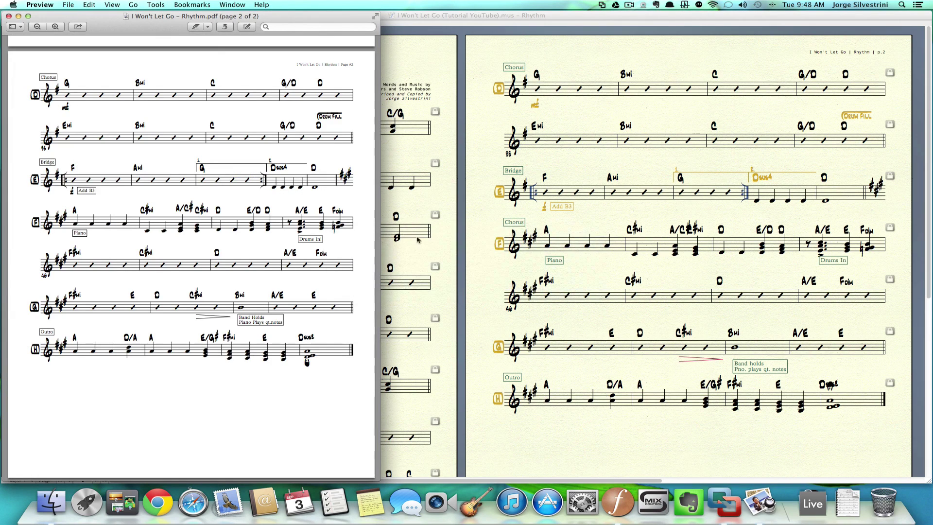
pyautogui.press('super+Tab')
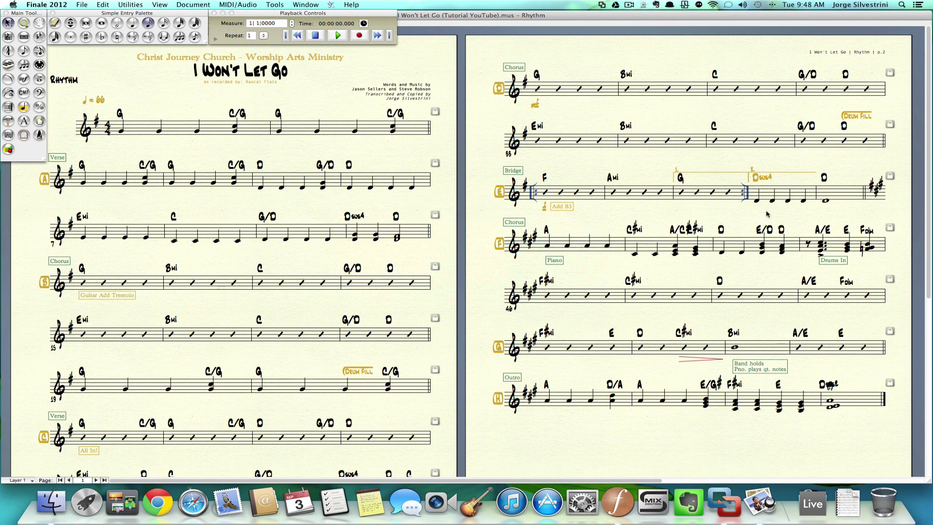
pyautogui.moveTo(553, 262); pyautogui.dragTo(556, 260)
# Add a decrescendo hairpin beneath the whole note in the Bridge's final measure
pyautogui.click(40, 107)
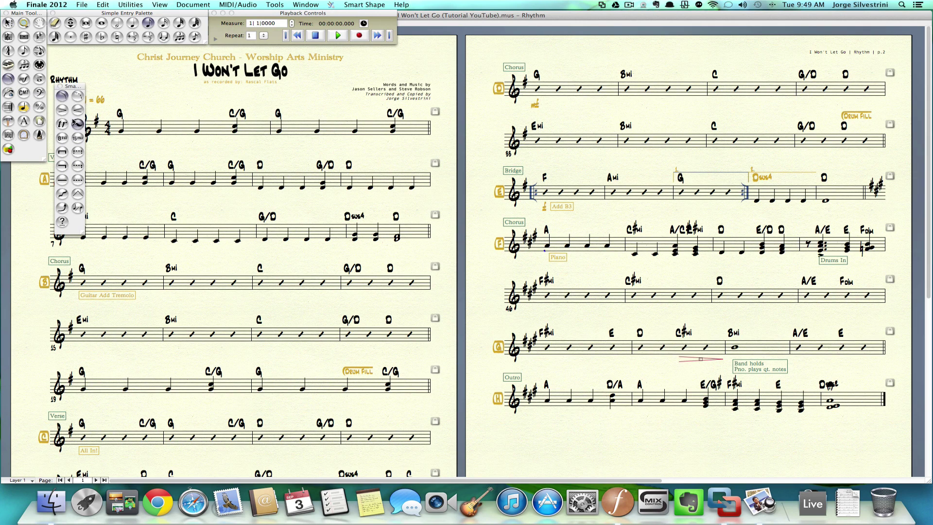
pyautogui.click(65, 112)
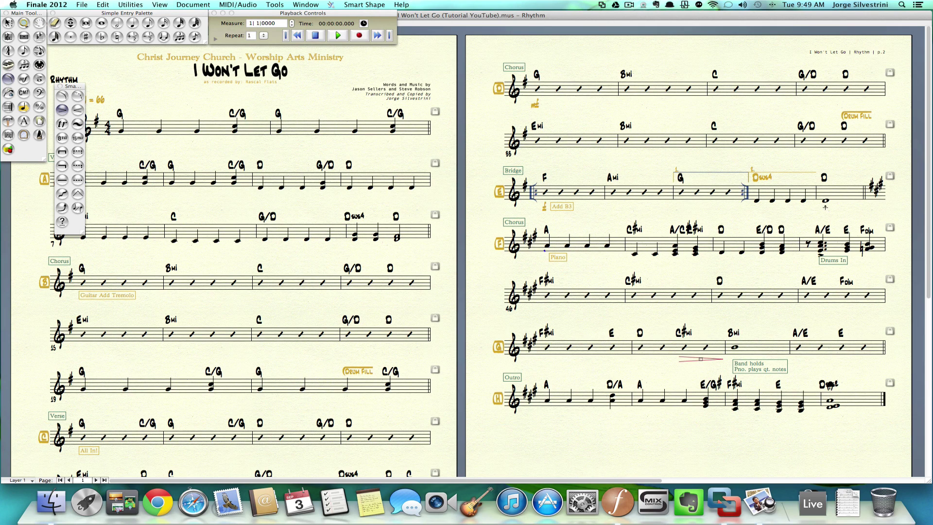
pyautogui.moveTo(825, 208); pyautogui.dragTo(858, 209)
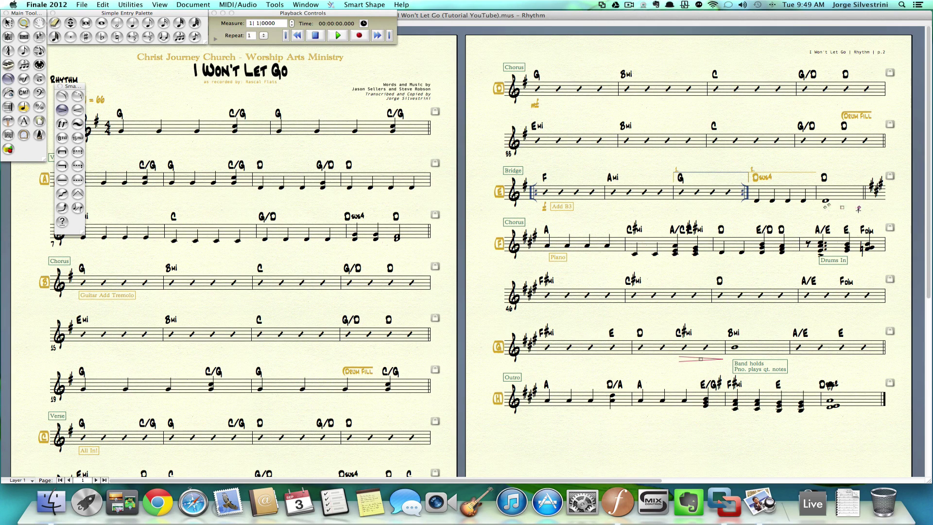
pyautogui.press('Escape')
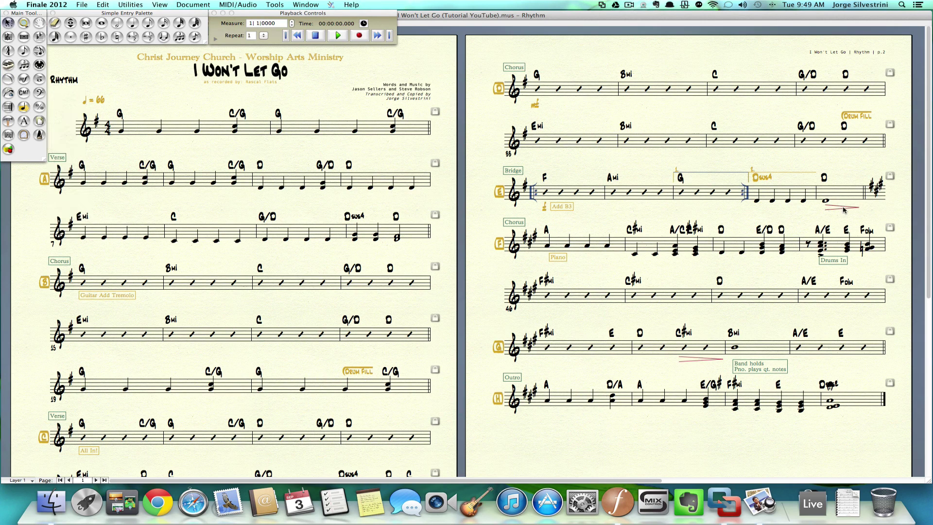
pyautogui.click(843, 208)
# Add an mp dynamic below the first note at F and place the "Piano" text just to its right
pyautogui.click(14, 84)
pyautogui.click(23, 79)
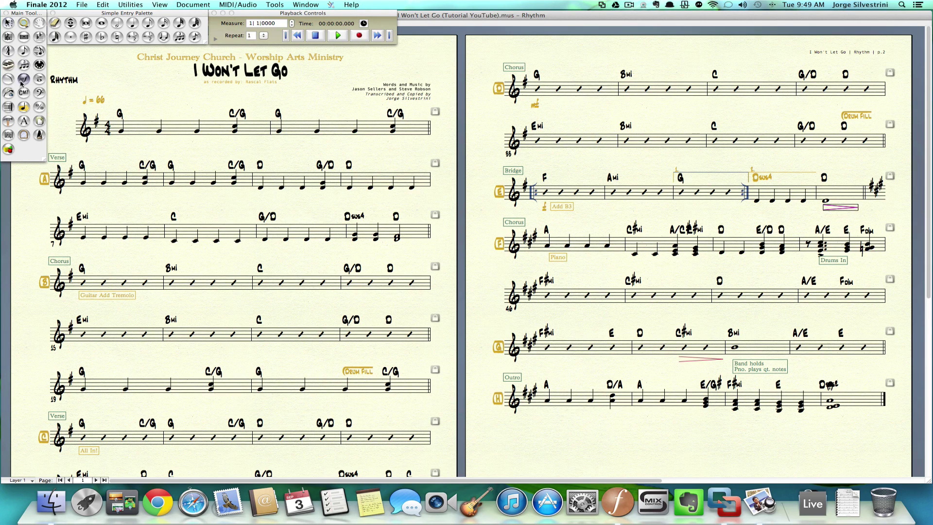
pyautogui.doubleClick(546, 254)
pyautogui.click(341, 138)
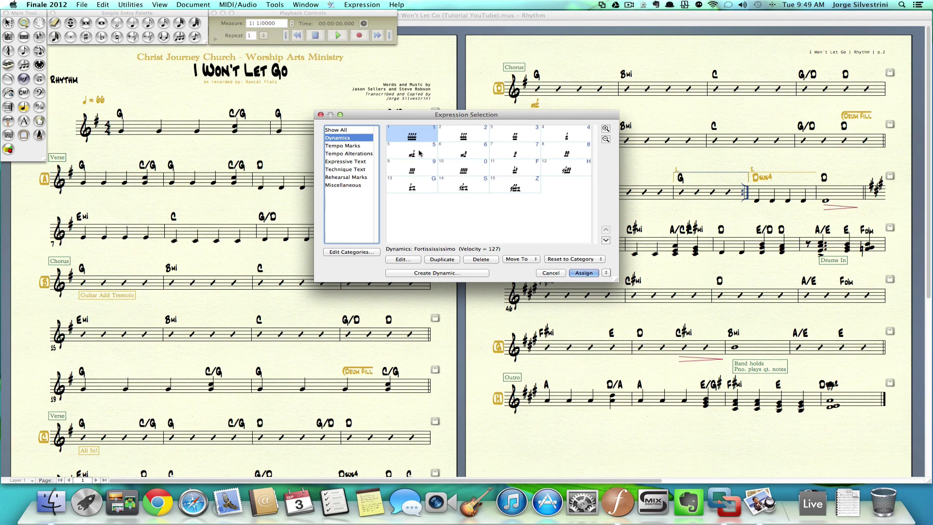
pyautogui.doubleClick(452, 154)
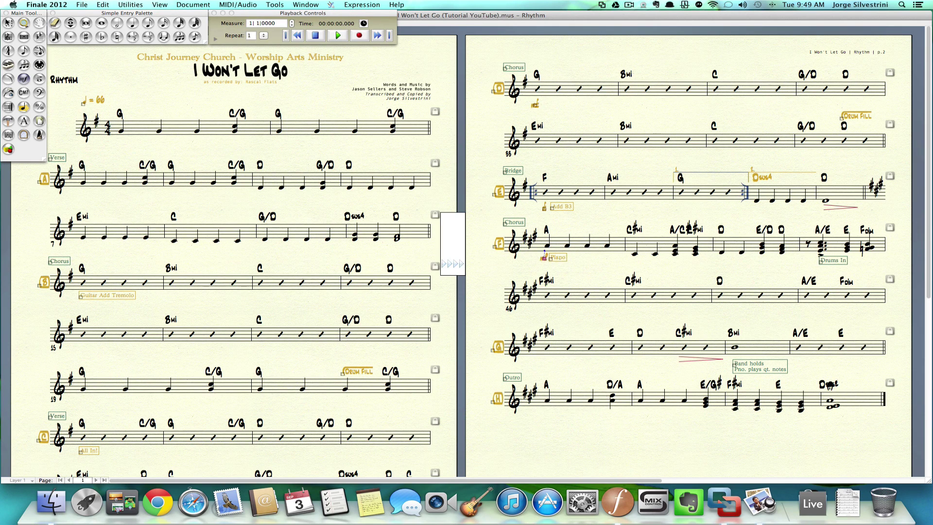
pyautogui.press('Escape')
pyautogui.moveTo(561, 258); pyautogui.dragTo(550, 259)
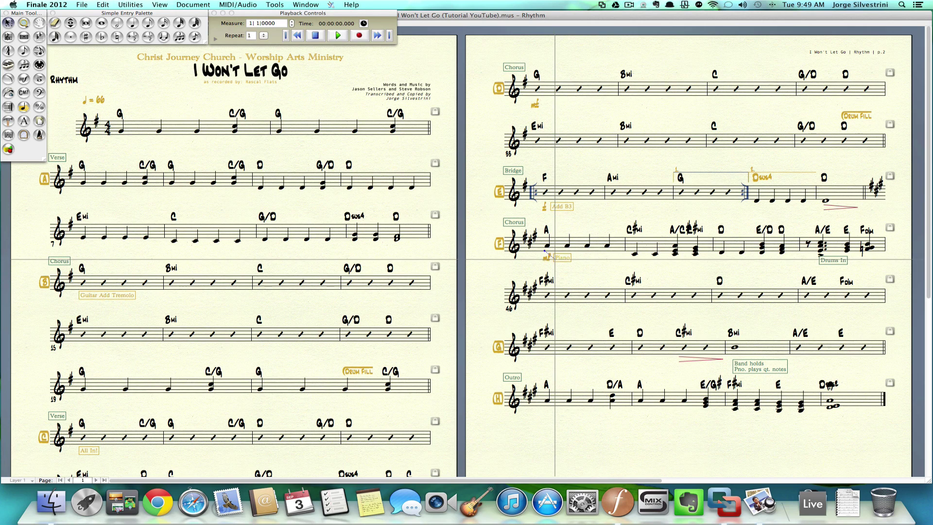
pyautogui.click(563, 258)
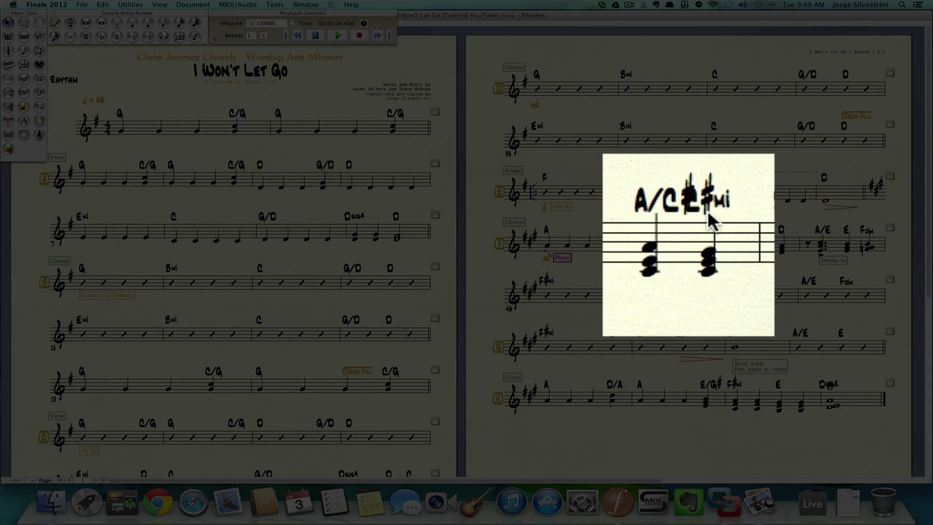
# Check the PDF in Preview, and nudge the second C#mi chord at F right in Finale so it clears A/C#
pyautogui.press('super+Tab')
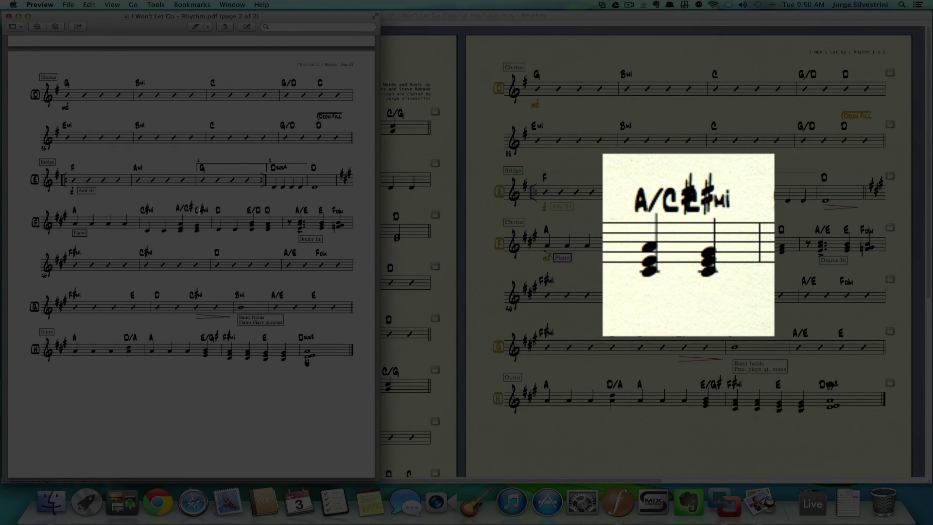
pyautogui.press('super+Tab')
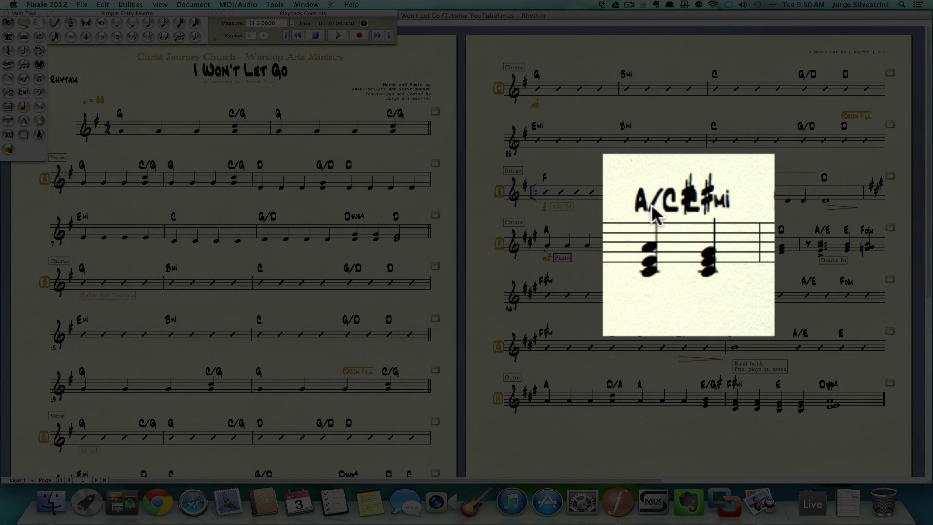
pyautogui.click(714, 202)
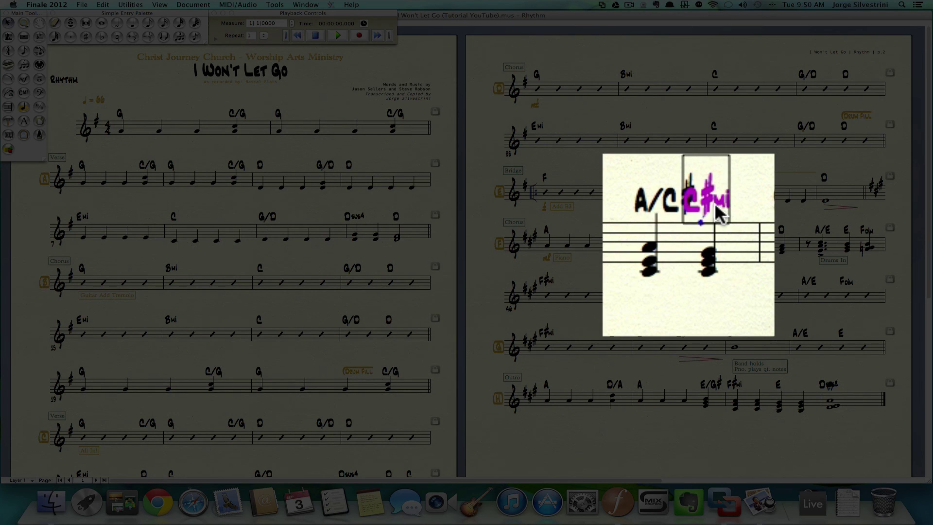
pyautogui.press('Right')
pyautogui.press('Right')
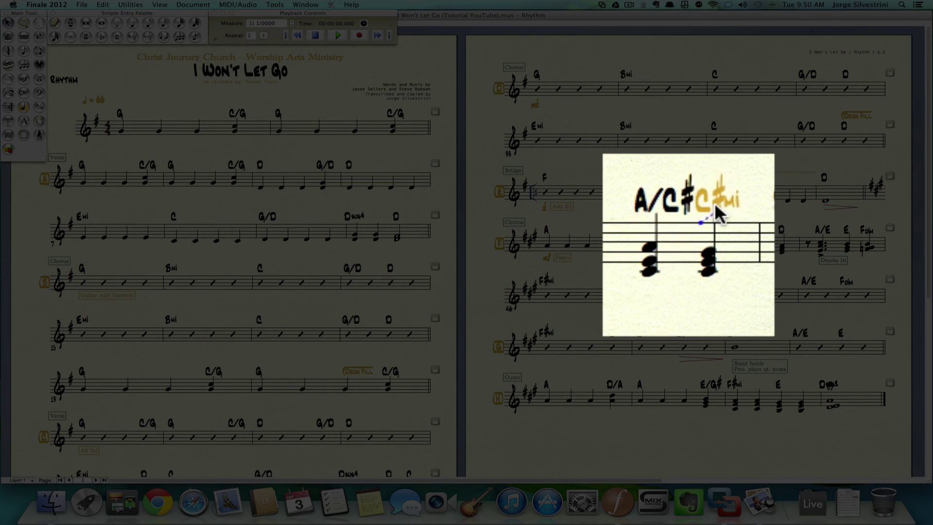
pyautogui.press('Right')
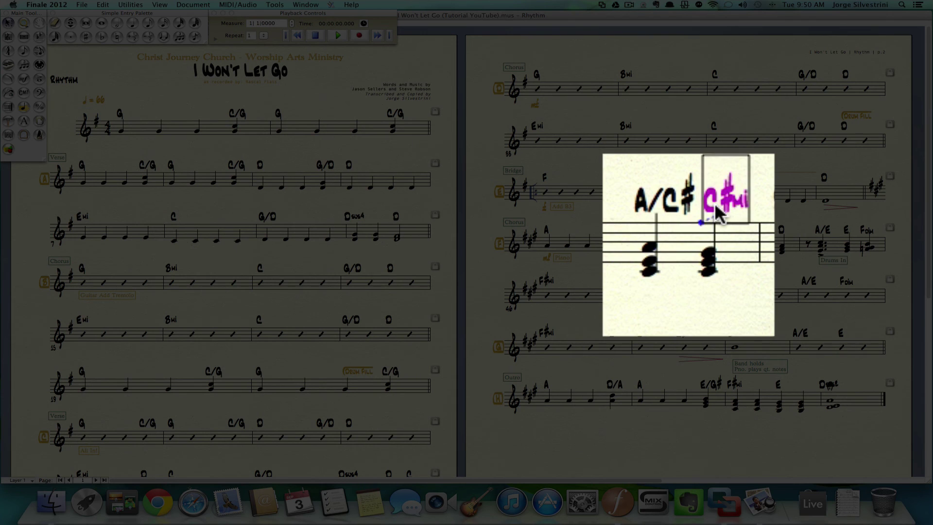
# Raise the A/C# chord symbol at F slightly above the neighbouring C#mi
pyautogui.click(638, 208)
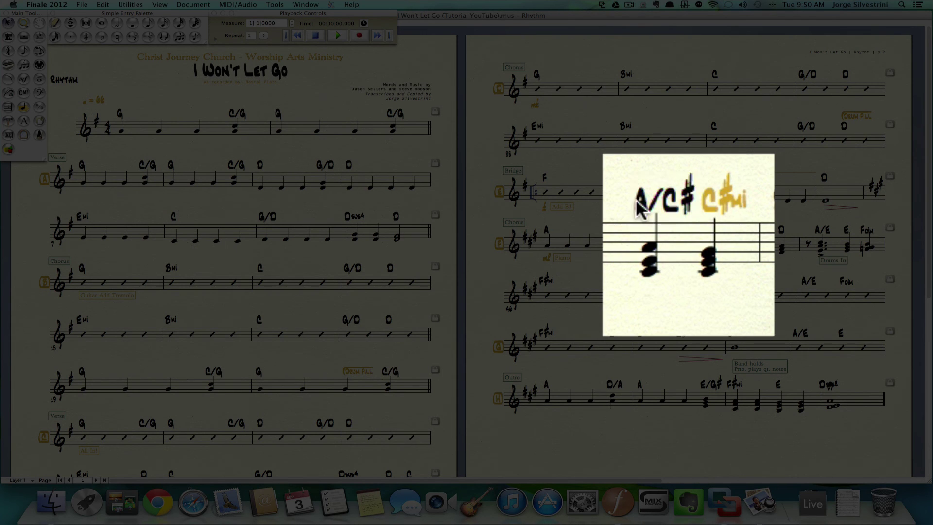
pyautogui.press('Up')
pyautogui.press('Up')
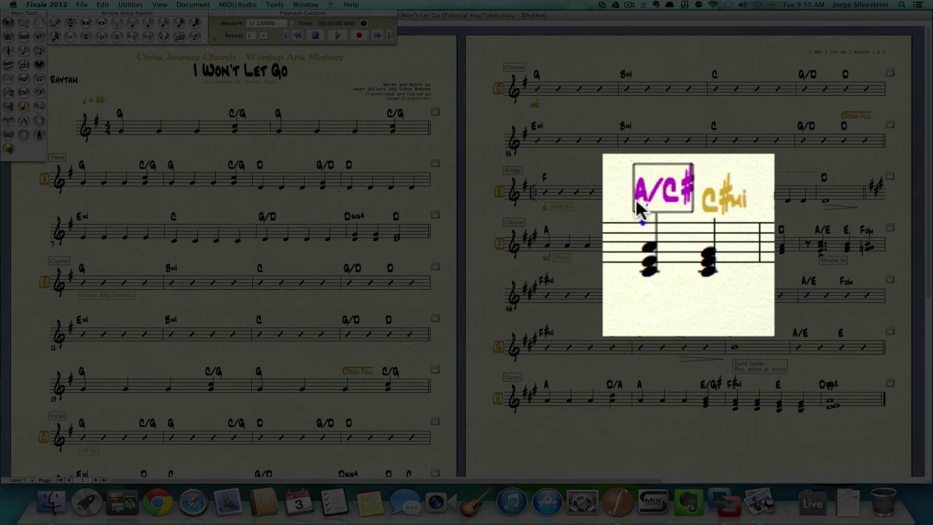
pyautogui.press('Up')
pyautogui.click(770, 322)
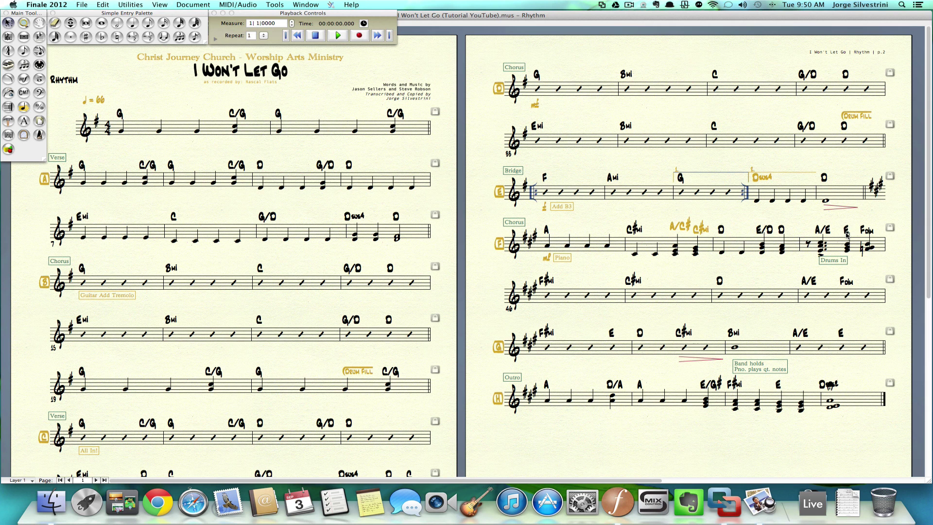
# Shift the E and Fdim chord symbols in the last measure of F's first line slightly right
pyautogui.click(846, 230)
pyautogui.click(868, 232)
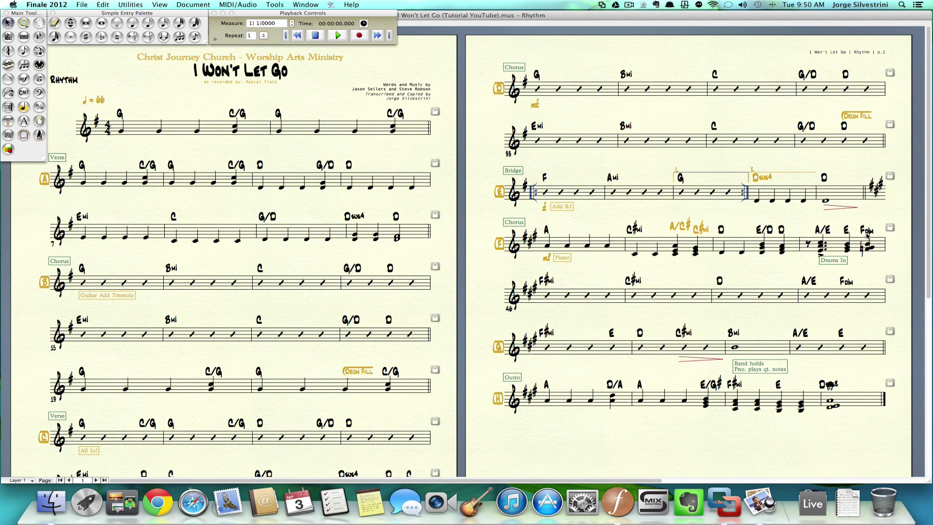
pyautogui.press('Right')
pyautogui.press('Right')
pyautogui.press('Right')
pyautogui.press('Right')
pyautogui.click(846, 231)
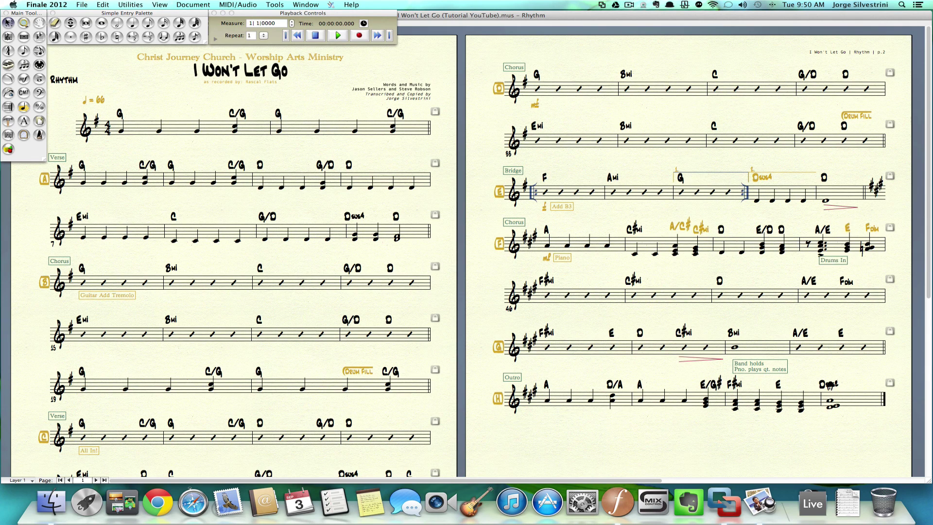
# Try the "Drums In" text above the staff at F, and place it below the accented A/E chord
pyautogui.moveTo(831, 259); pyautogui.dragTo(829, 262)
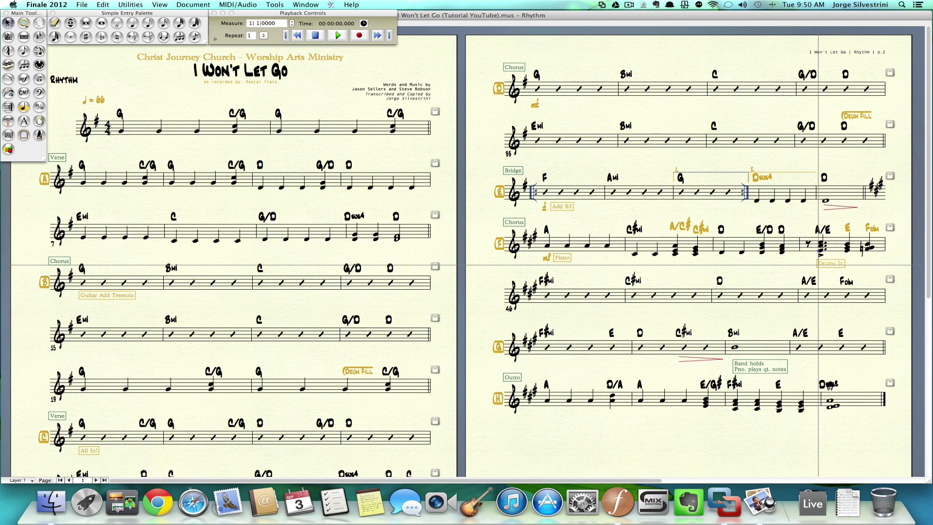
pyautogui.moveTo(828, 262); pyautogui.dragTo(829, 217)
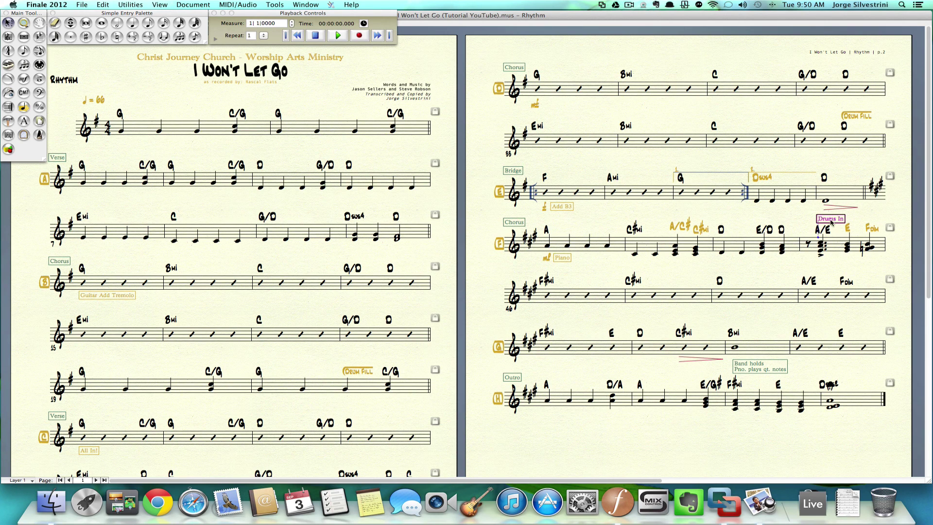
pyautogui.moveTo(833, 220); pyautogui.dragTo(834, 264)
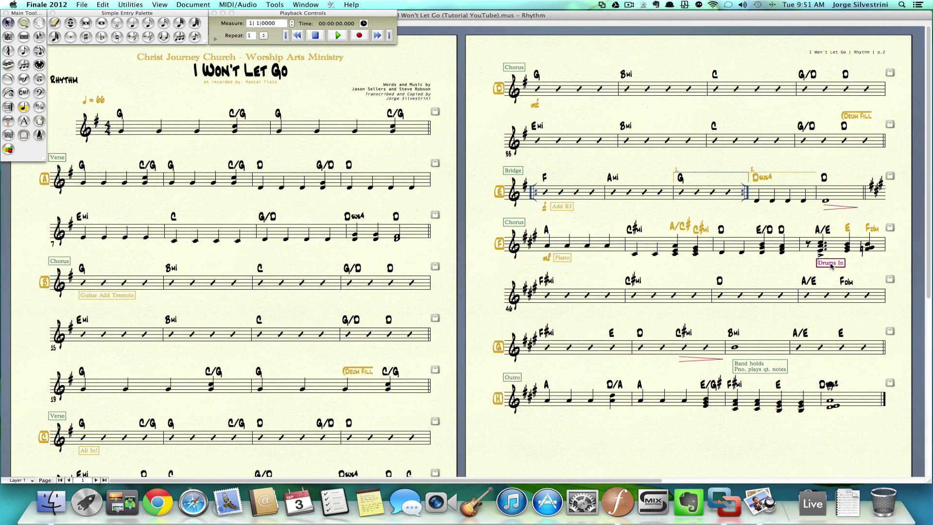
# Check page 2 of the PDF in Preview, and delete the G rehearsal mark on the line before the Outro in Finale
pyautogui.press('super+Tab')
pyautogui.press('super+Tab')
pyautogui.press('super+Tab')
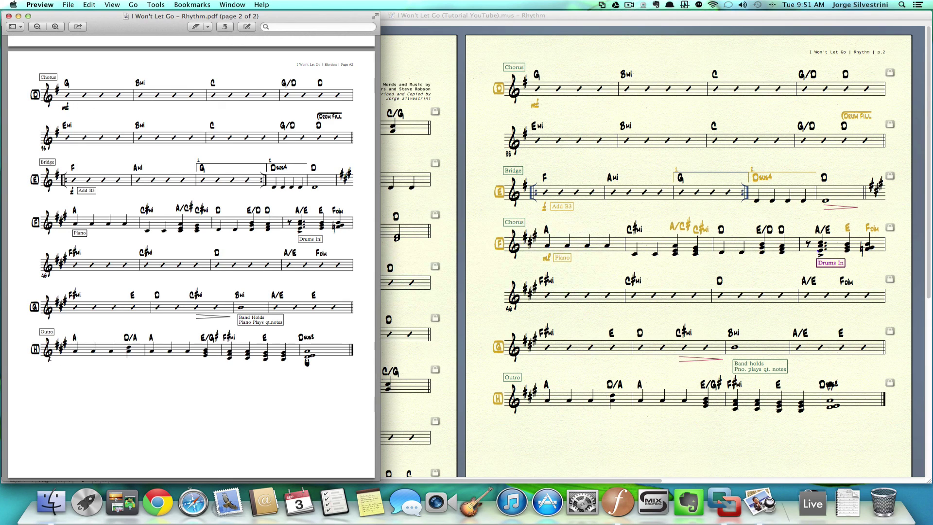
pyautogui.press('super+Tab')
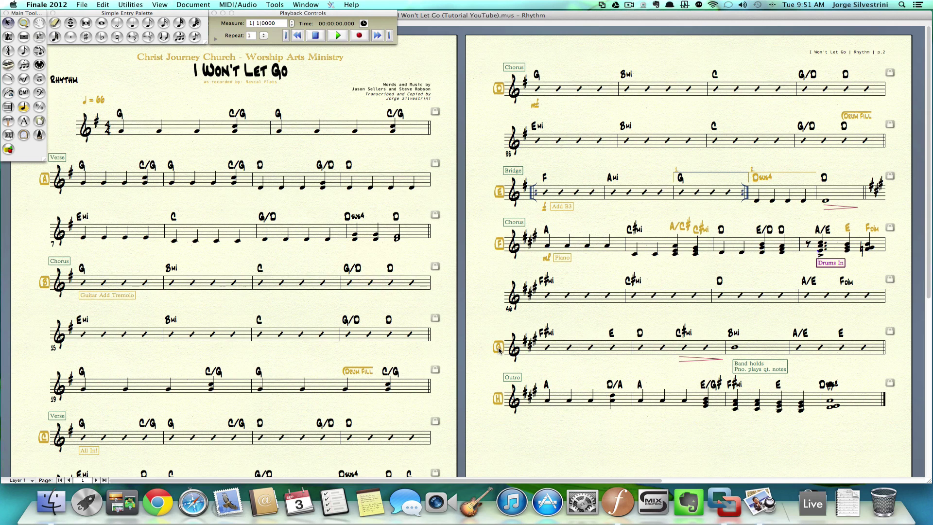
pyautogui.click(498, 348)
pyautogui.press('Delete')
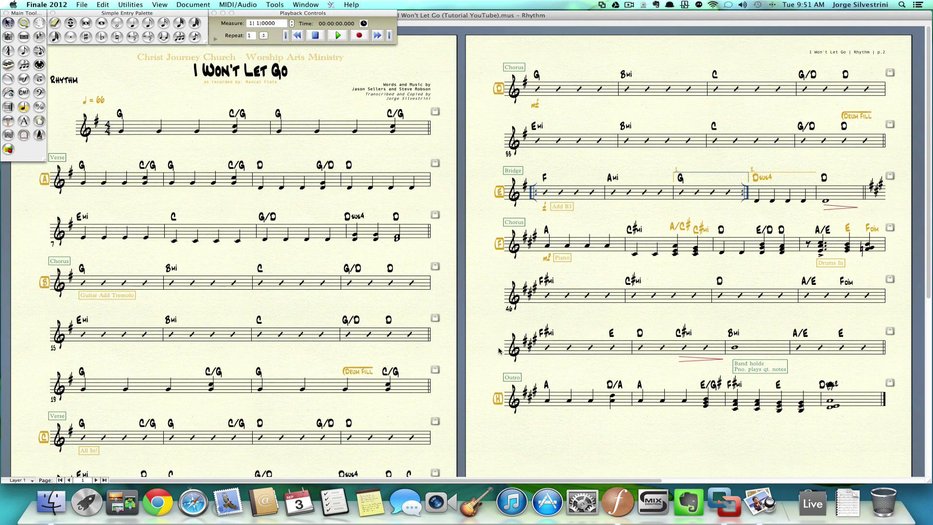
pyautogui.click(498, 399)
pyautogui.click(555, 372)
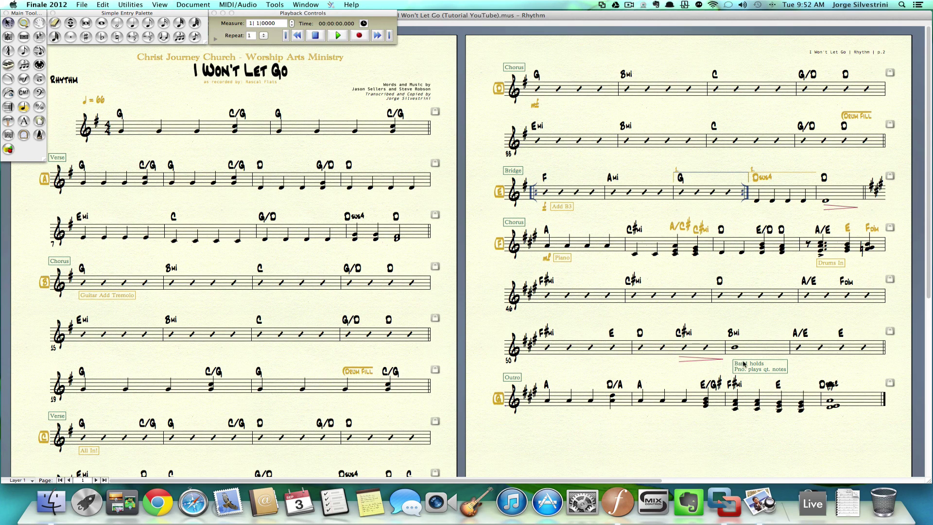
# Move the "Band holds / Pno. plays qt. notes" text closer below its whole note, and check it against the PDF in Preview
pyautogui.moveTo(744, 366); pyautogui.dragTo(743, 362)
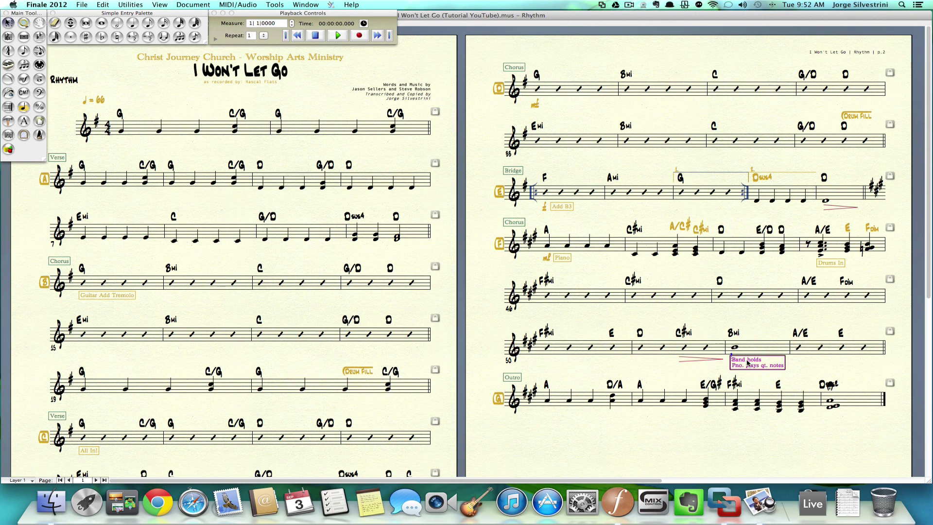
pyautogui.click(747, 363)
pyautogui.press('super+Tab')
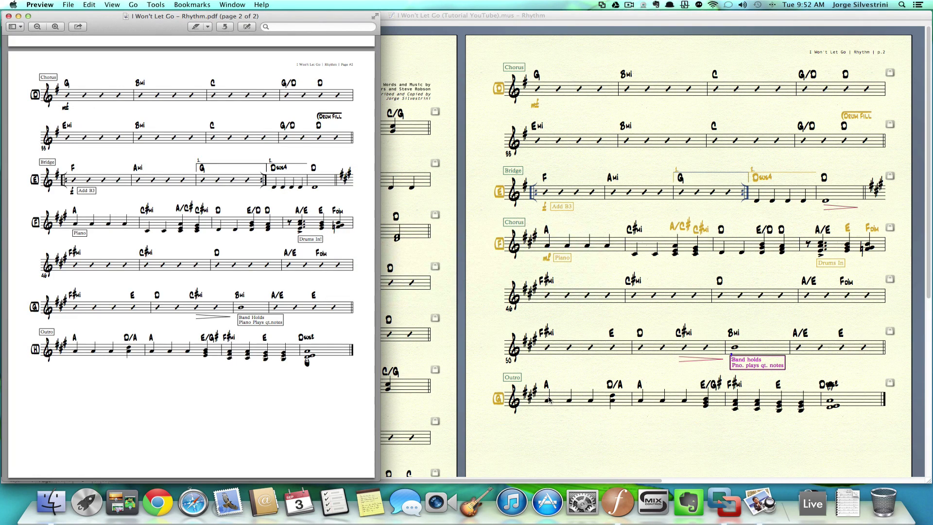
pyautogui.press('super+Tab')
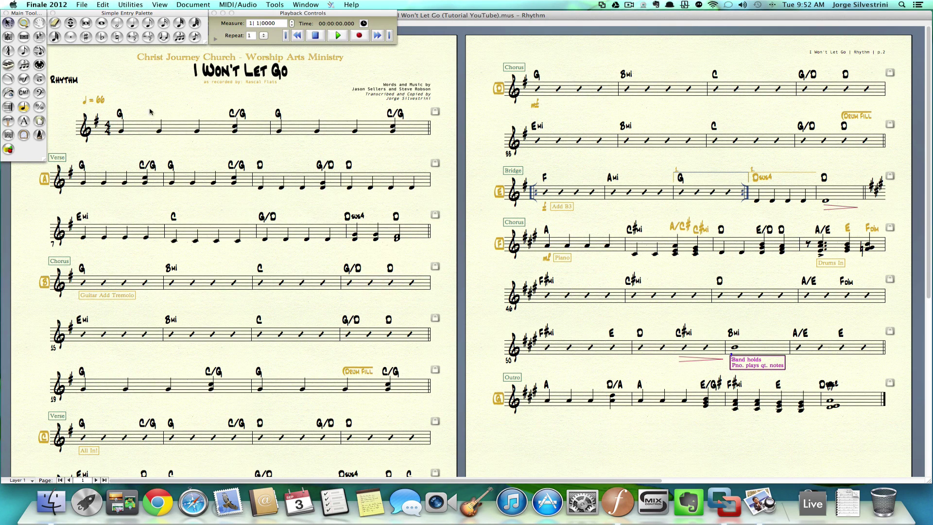
# Add an mf dynamic below the first note of the Outro
pyautogui.click(23, 79)
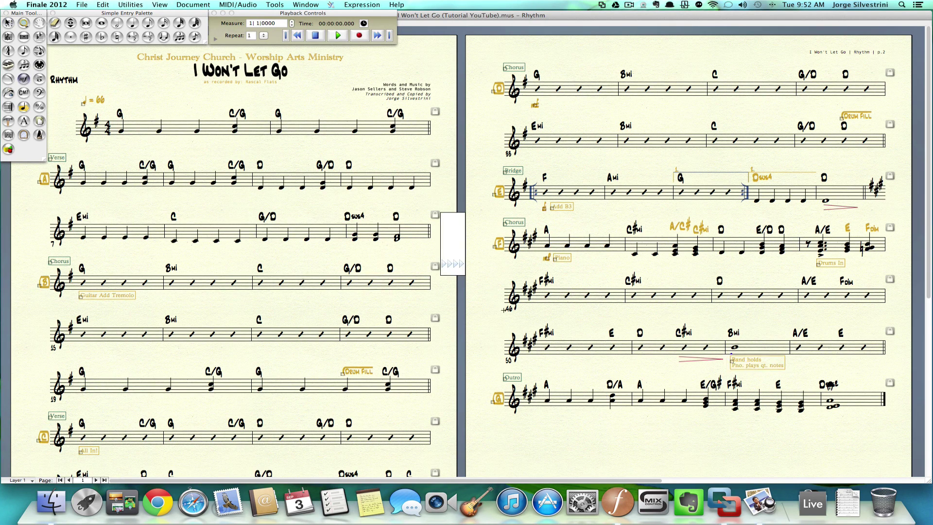
pyautogui.doubleClick(547, 411)
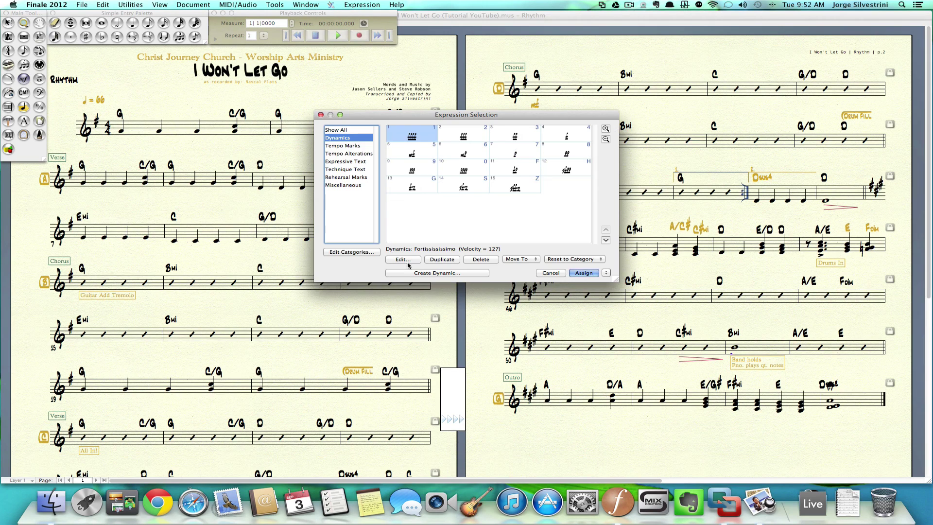
pyautogui.doubleClick(424, 147)
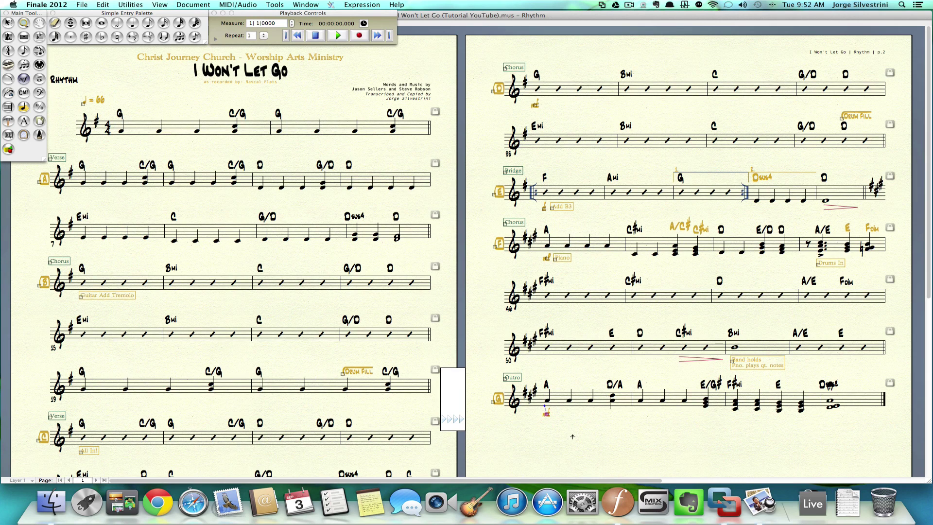
pyautogui.press('Escape')
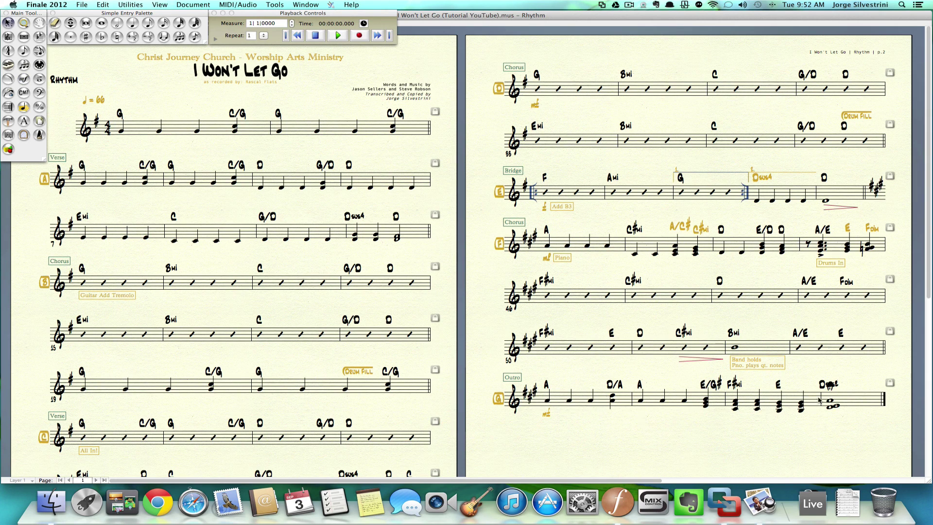
# Check the Outro in the reference PDF in Preview, and try raising the final Dsus2 chord symbol above the fermata in Finale
pyautogui.press('super+Tab')
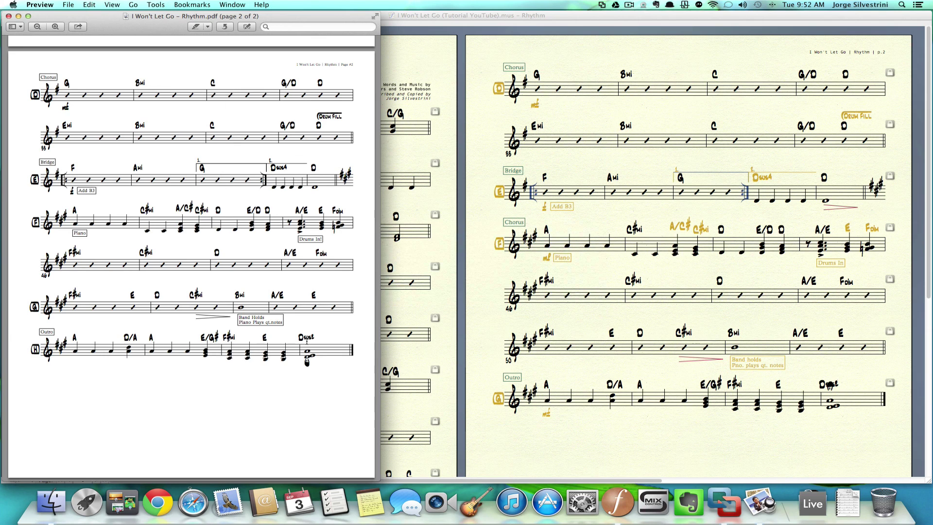
pyautogui.press('super+Tab')
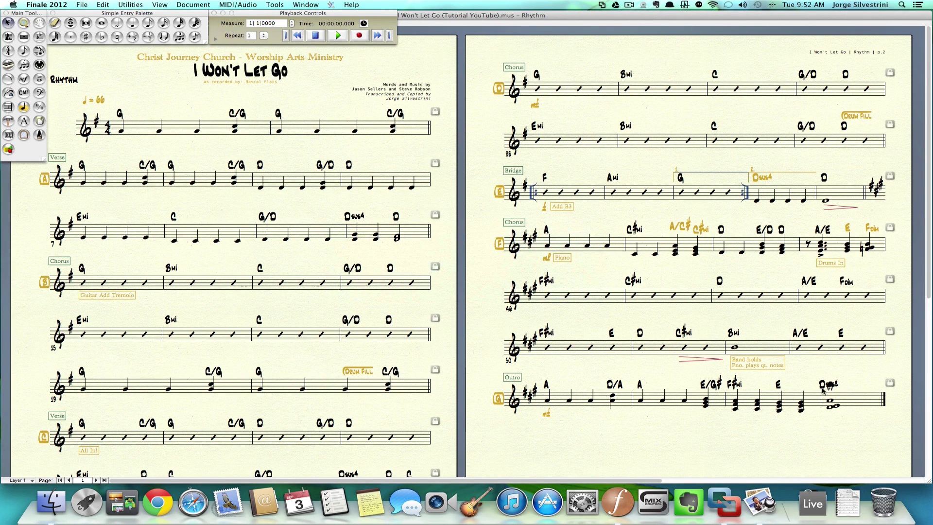
pyautogui.click(823, 388)
pyautogui.press('Up')
pyautogui.press('Up')
pyautogui.press('Up')
pyautogui.press('Up')
pyautogui.press('Up')
pyautogui.press('Up')
pyautogui.press('Up')
pyautogui.press('Up')
pyautogui.press('Escape')
pyautogui.click(822, 388)
pyautogui.click(843, 401)
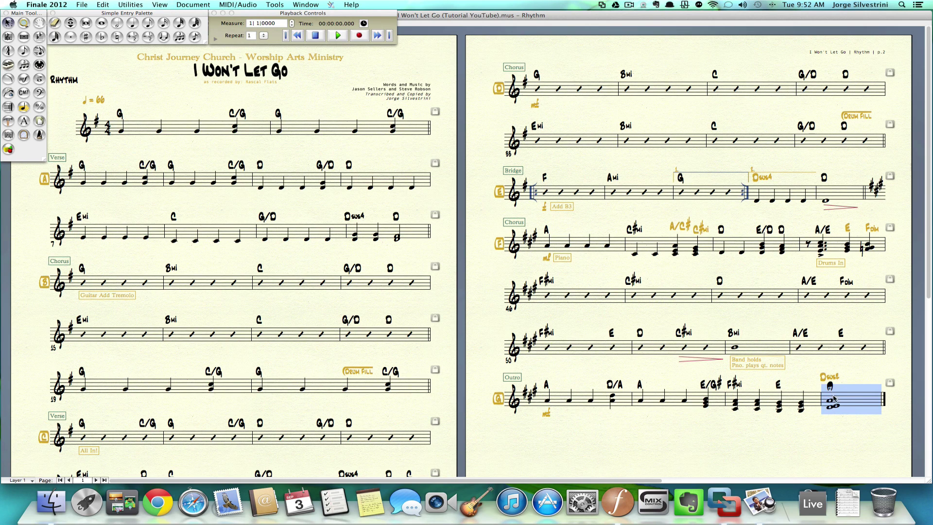
pyautogui.click(830, 427)
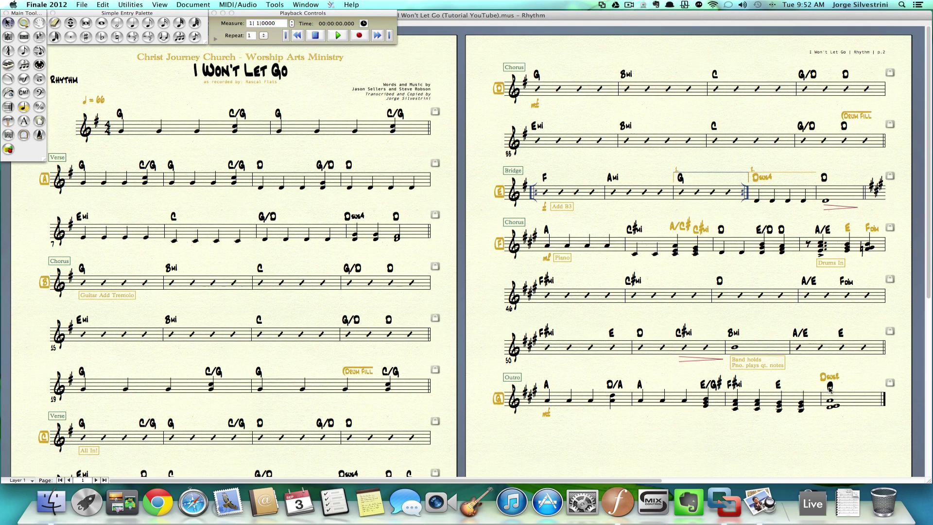
# Undo the upward moves of the final Dsus2 chord symbol
pyautogui.press('super+z')
pyautogui.press('super+z')
pyautogui.press('super+z')
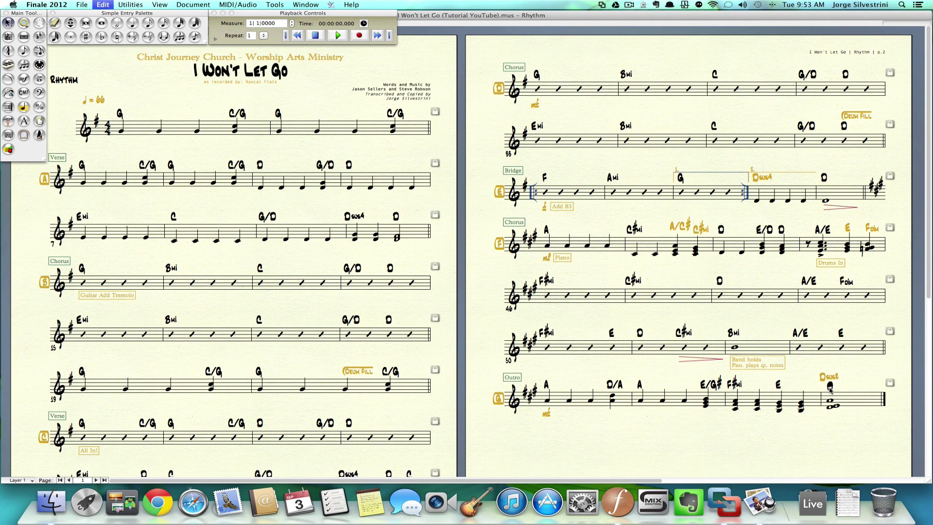
pyautogui.press('super+z')
pyautogui.press('super+z')
pyautogui.press('super+z')
pyautogui.press('super+z')
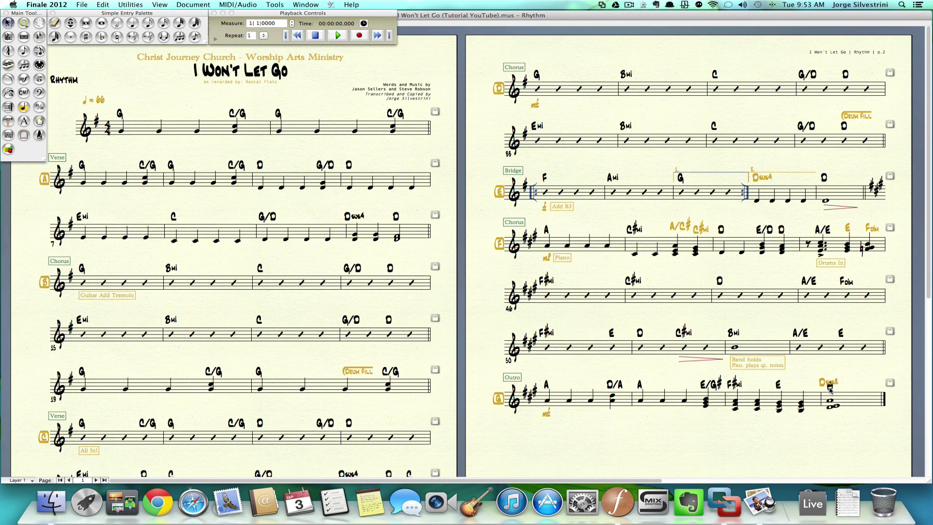
pyautogui.press('super+z')
# Flip the fermata on the last whole-note chord below the staff, and compare it with the reference PDF in Preview
pyautogui.click(830, 387)
pyautogui.click(830, 387)
pyautogui.press('super+f')
pyautogui.press('super+Tab')
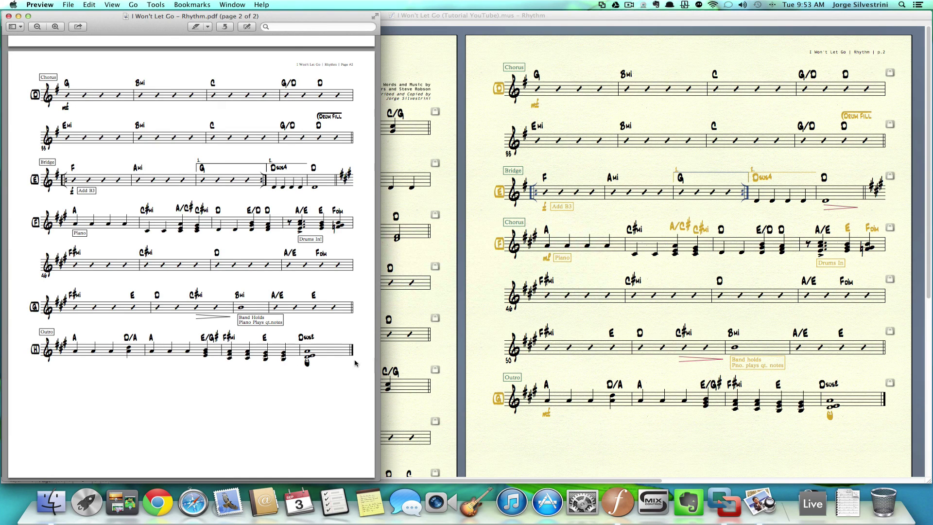
pyautogui.click(651, 431)
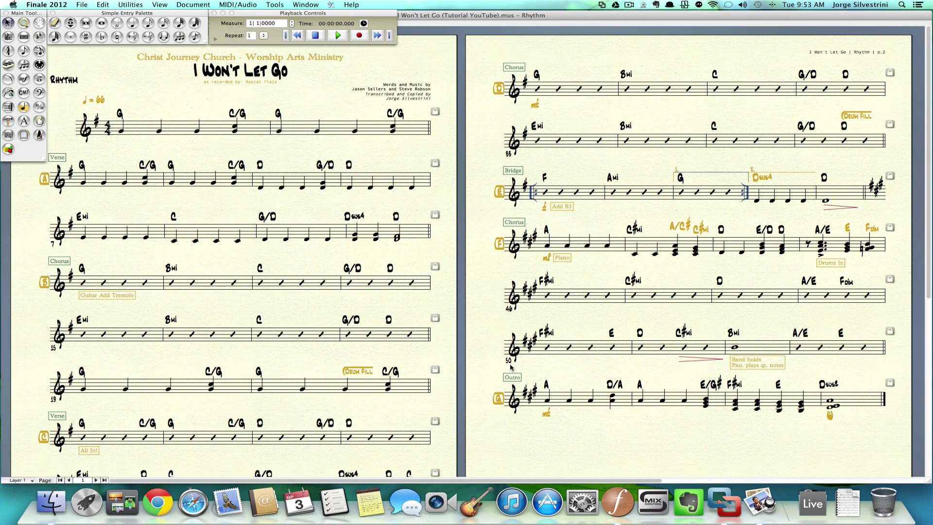
pyautogui.press('super+minus')
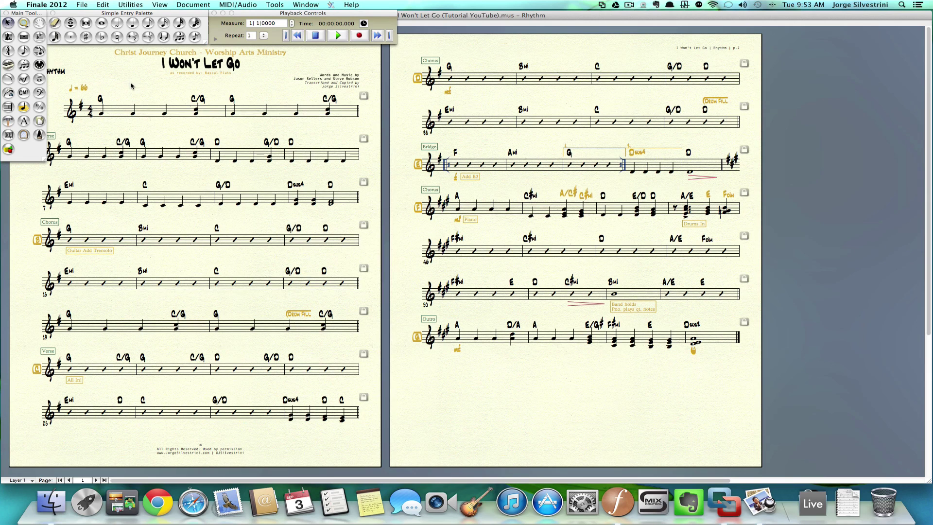
pyautogui.press('super+equal')
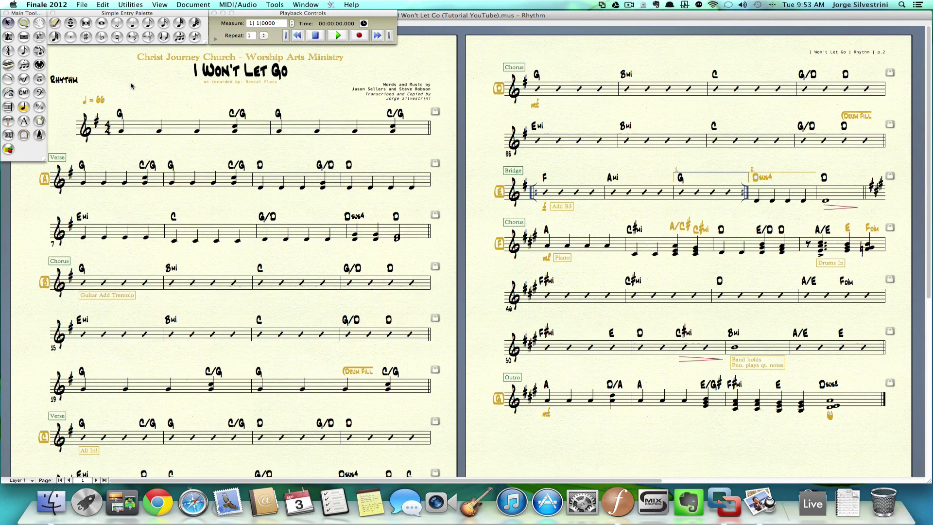
pyautogui.press('super+minus')
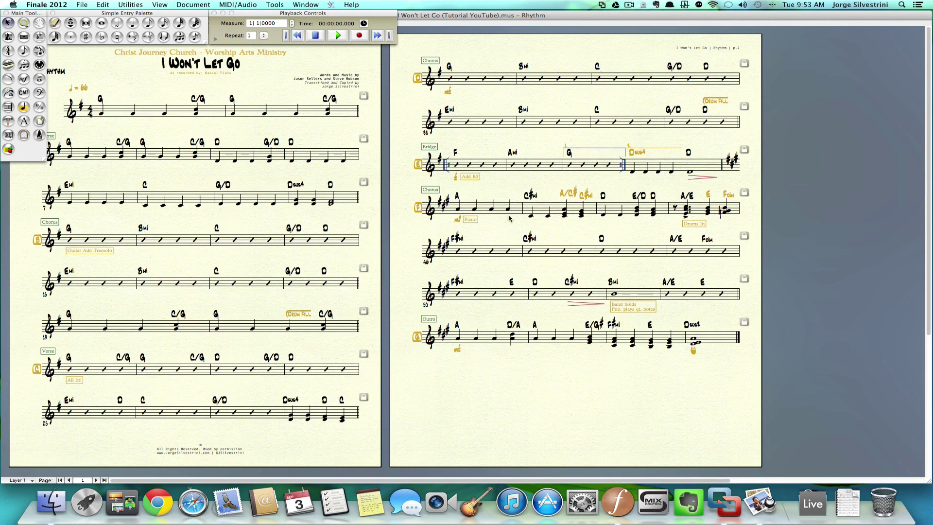